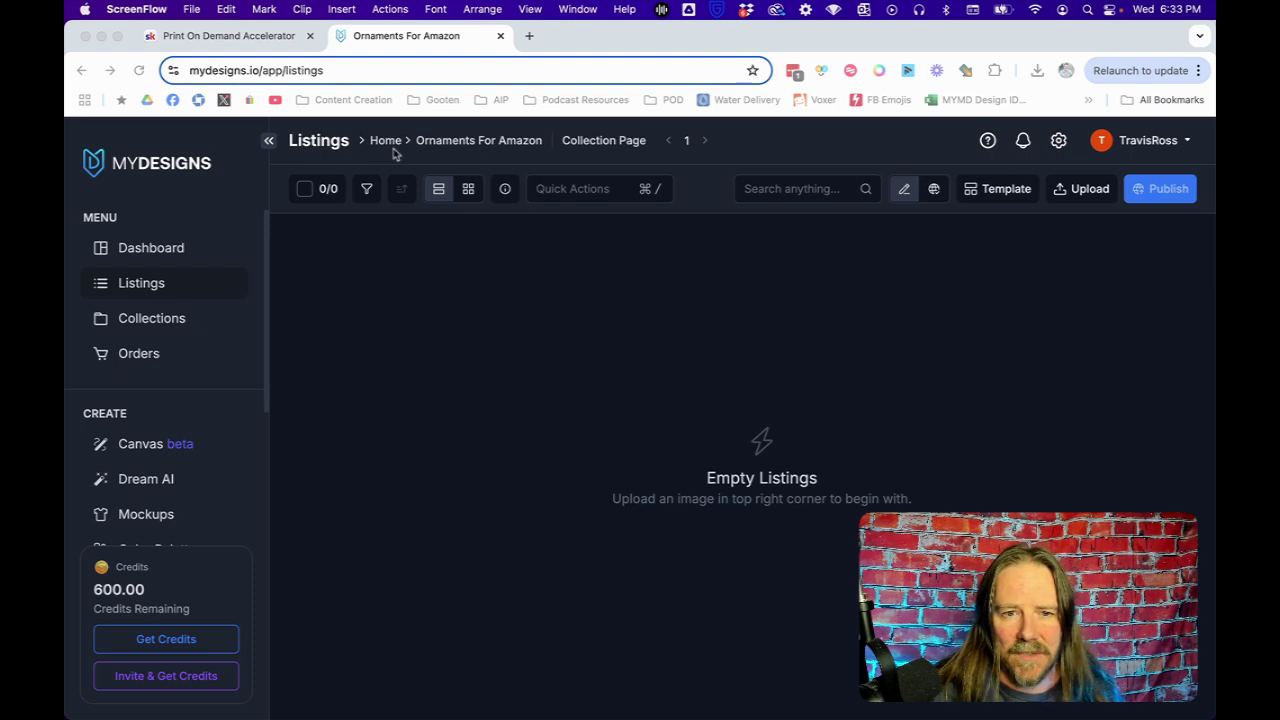
# - Open the Ornaments For Amazon collection and start a file upload
pyautogui.click(153, 321)
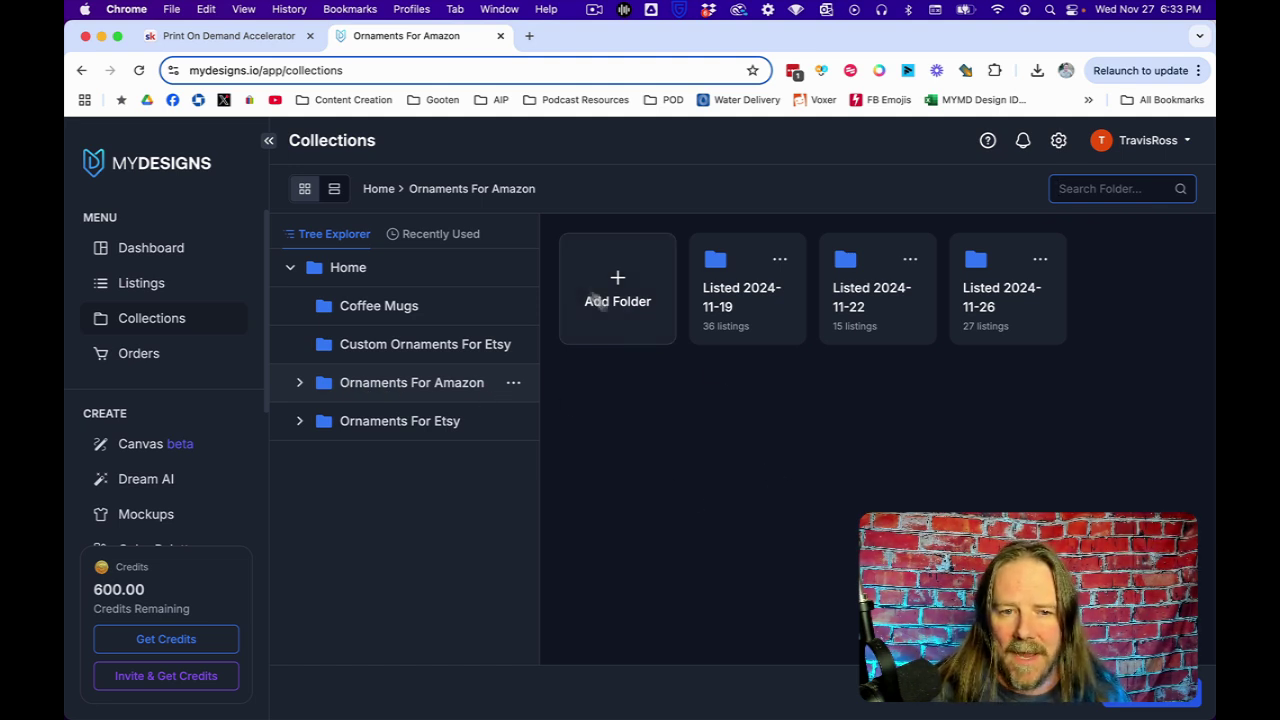
pyautogui.click(402, 389)
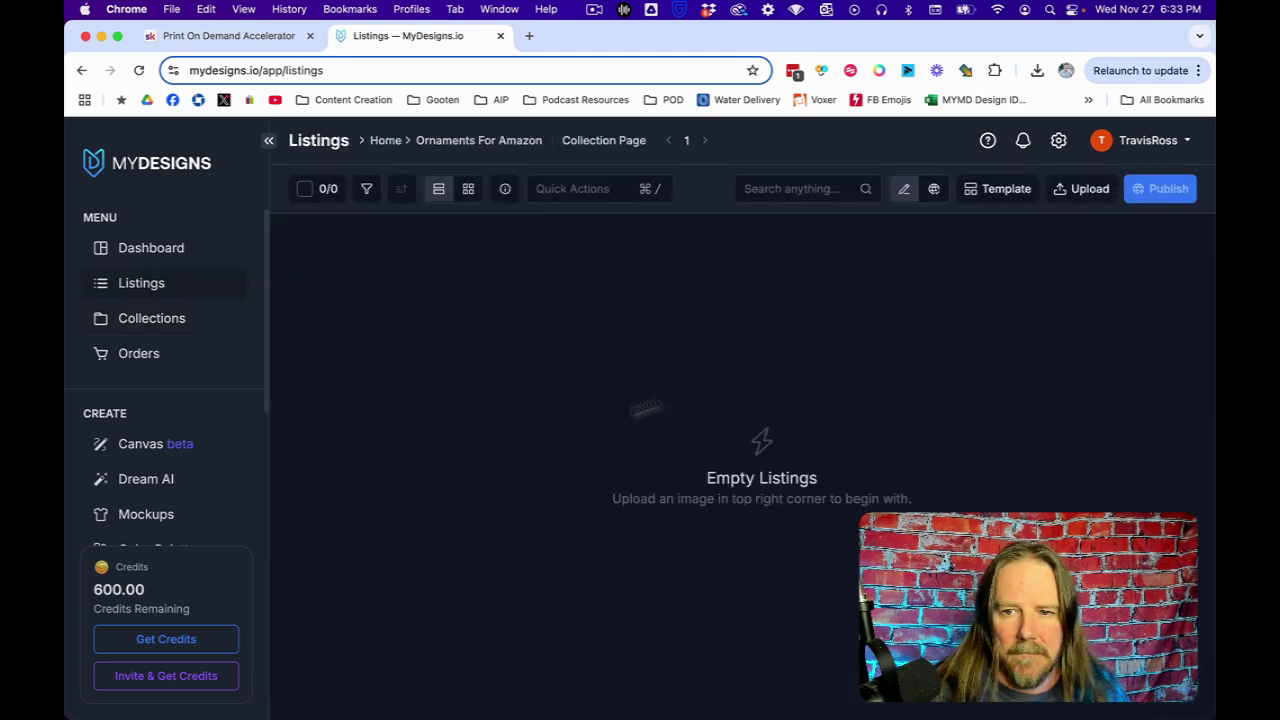
pyautogui.click(1063, 194)
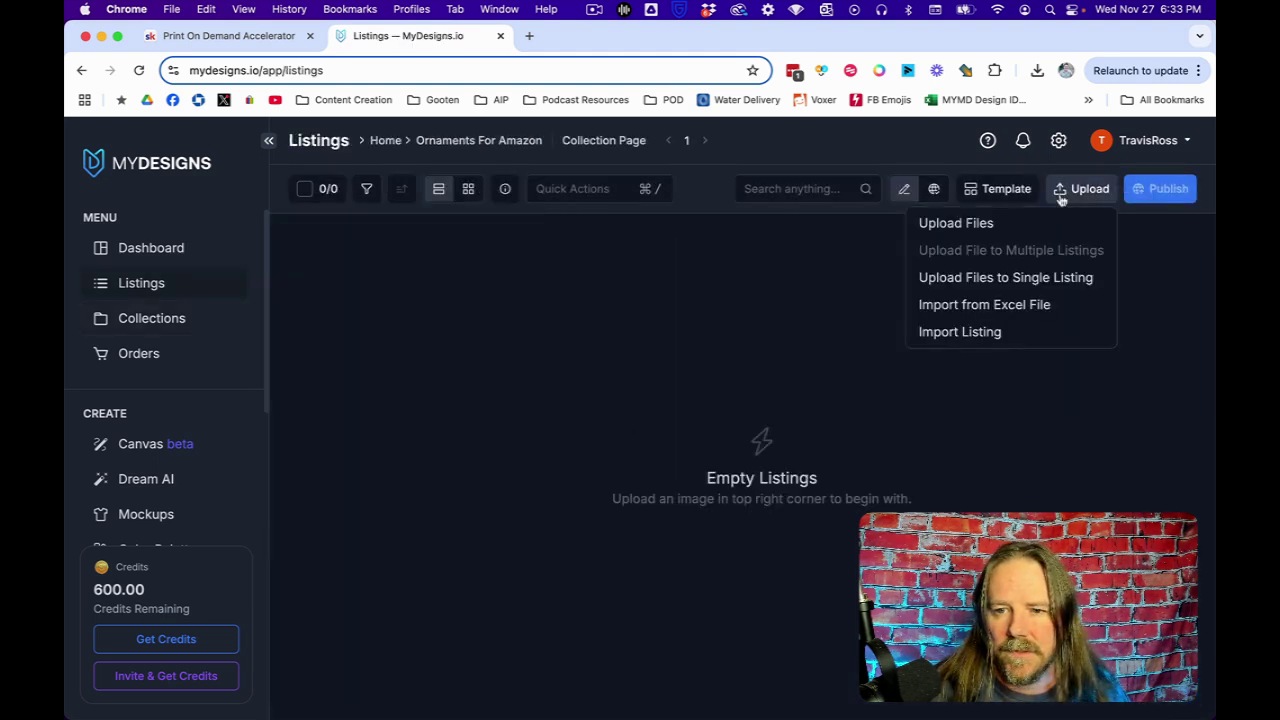
pyautogui.click(964, 226)
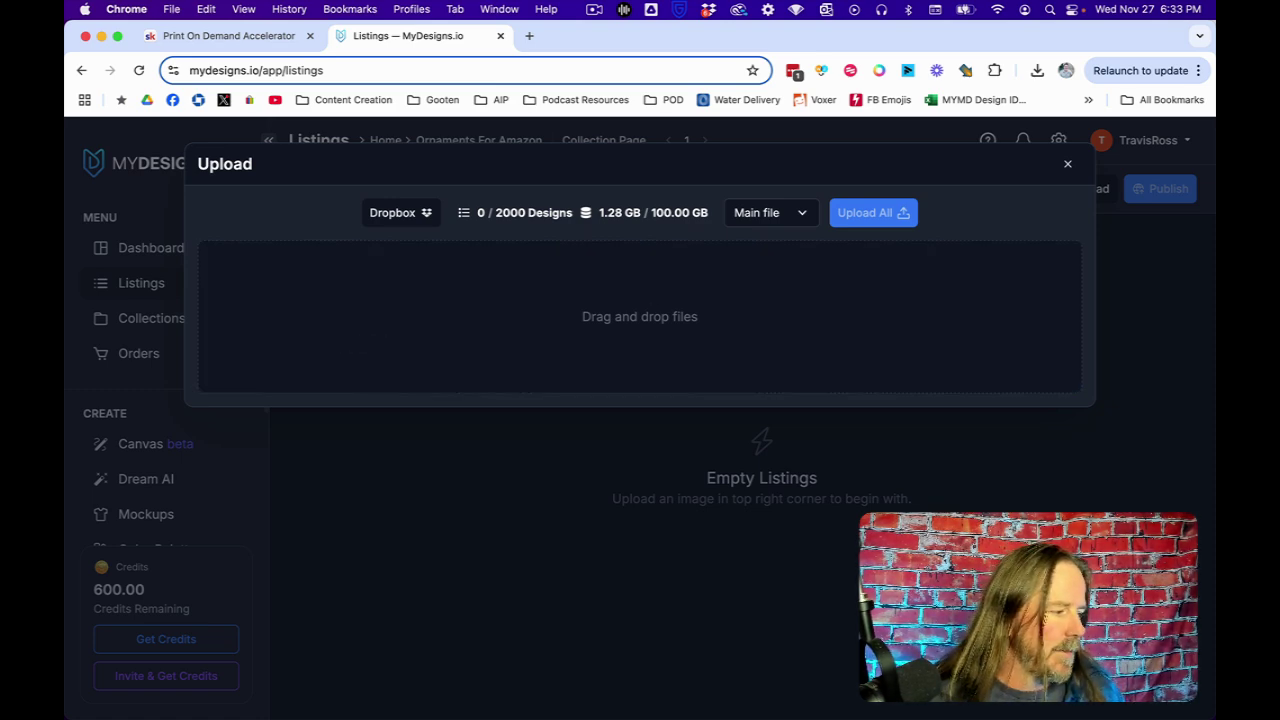
# - Upload the 20 Christmas design PNGs from Finder as new listings
pyautogui.press('super+Tab')
pyautogui.moveTo(200, 436); pyautogui.dragTo(506, 328)
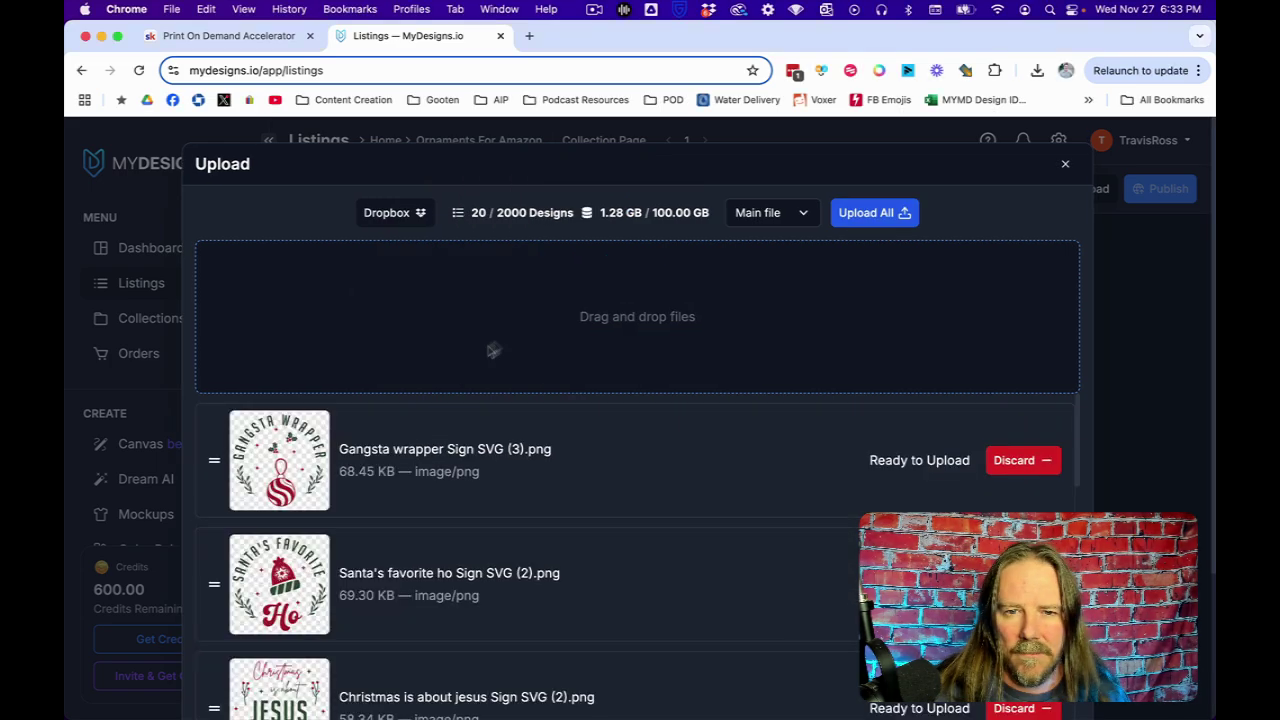
pyautogui.scroll(-10, 335, 543)
pyautogui.scroll(10, 305, 488)
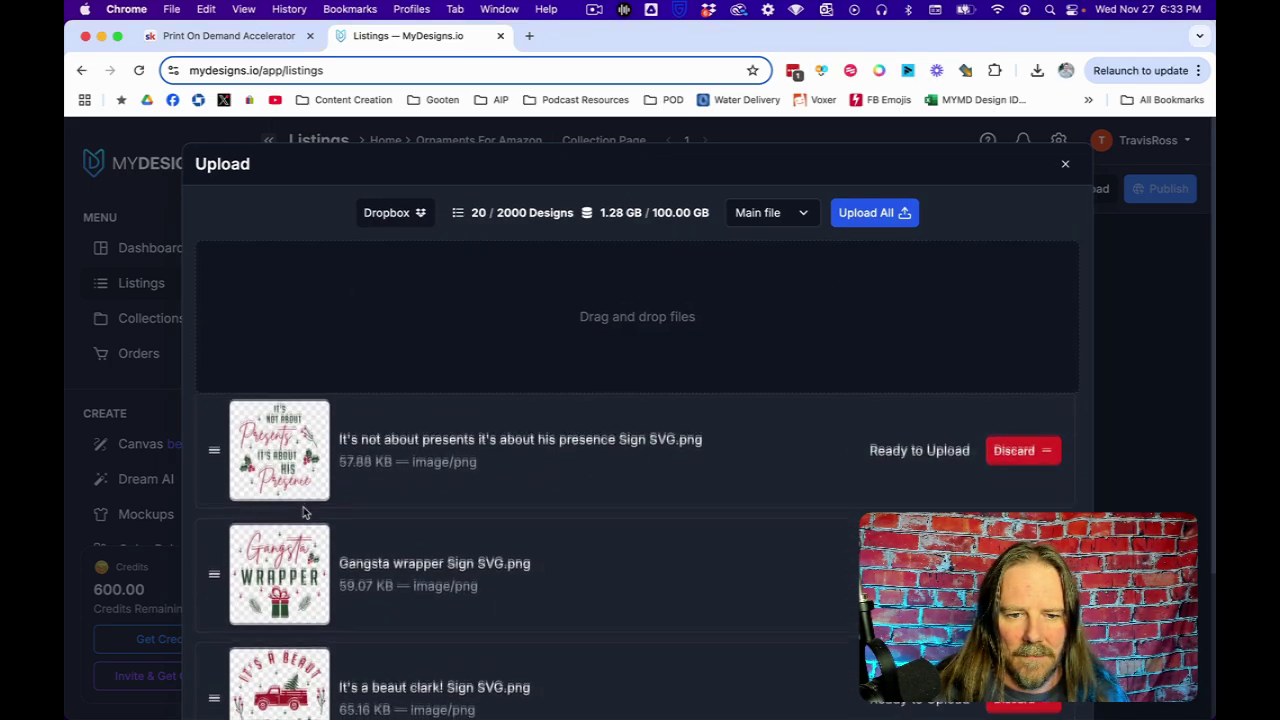
pyautogui.click(858, 218)
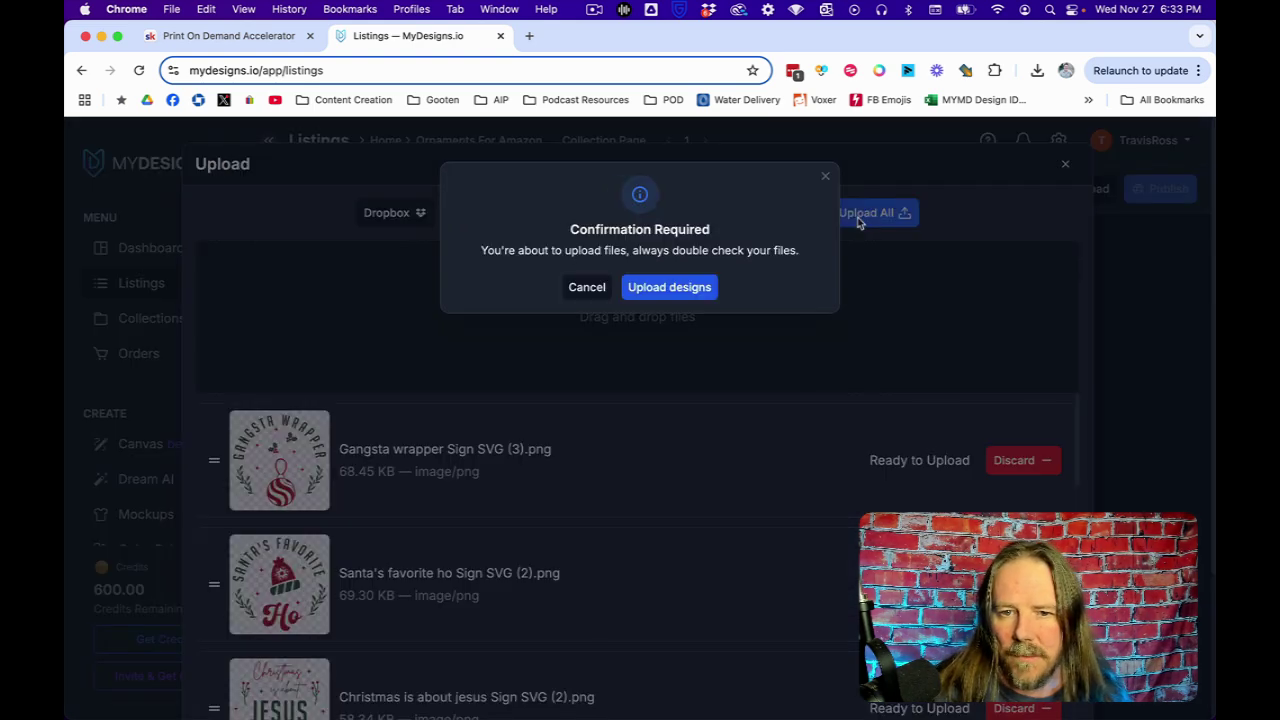
pyautogui.click(664, 290)
pyautogui.scroll(-1, 664, 298)
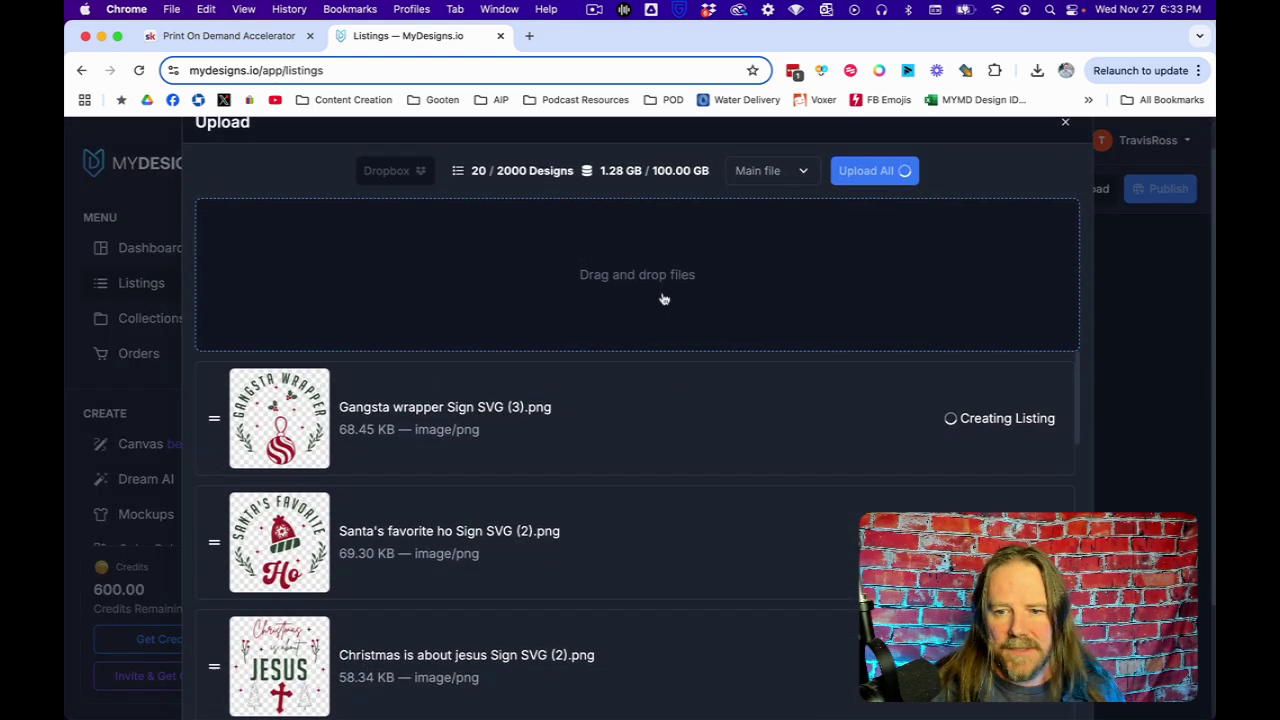
pyautogui.scroll(-3, 677, 520)
pyautogui.scroll(-3, 563, 354)
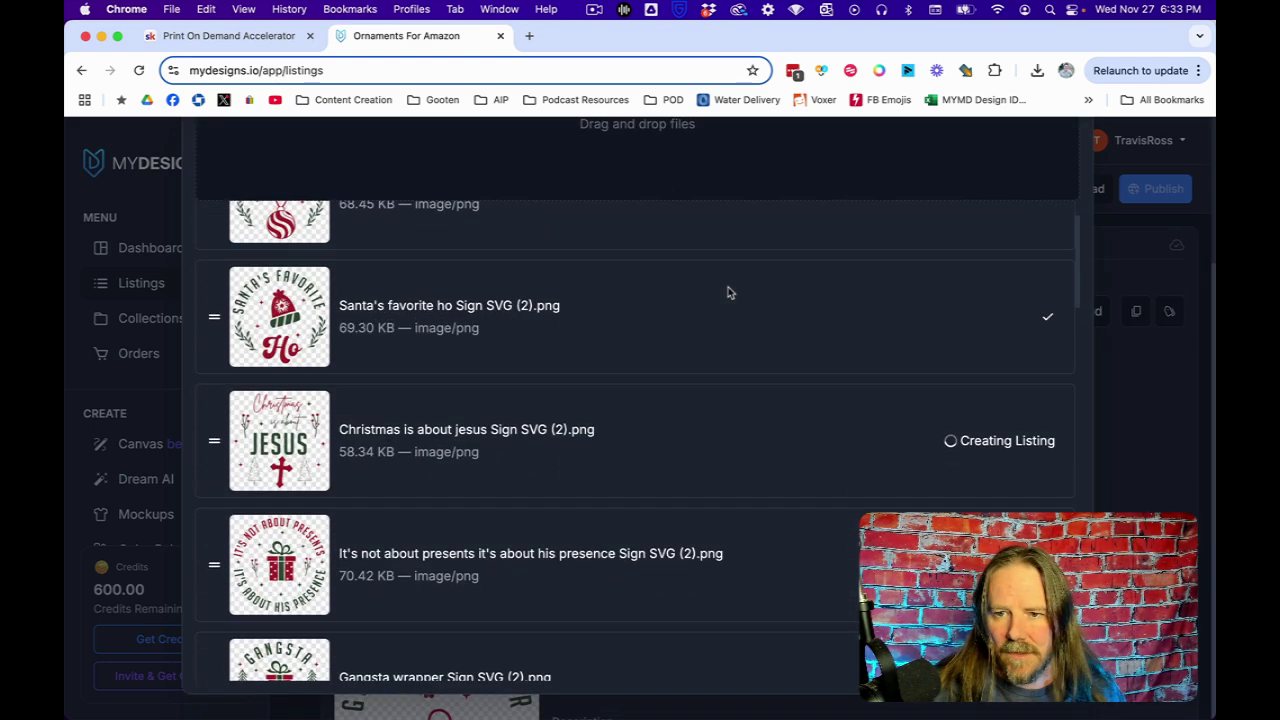
pyautogui.scroll(-3, 700, 462)
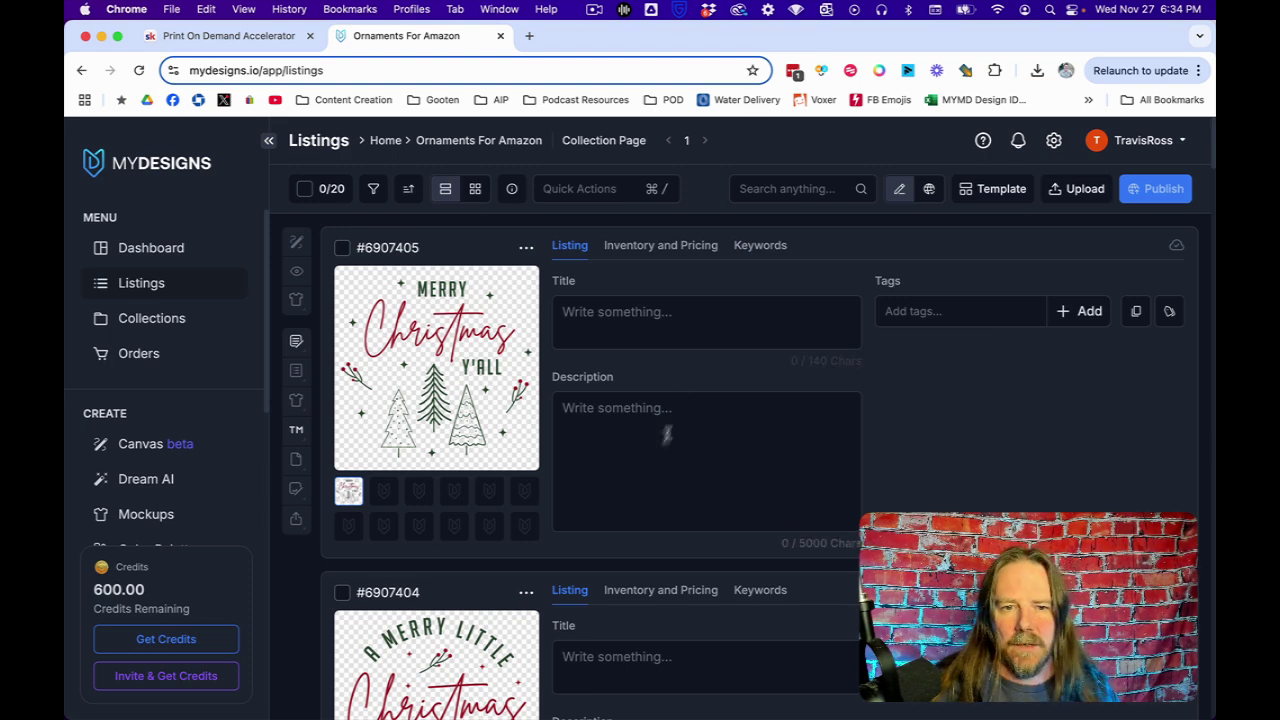
# - Select all 20 listings and open the image mockup generator
pyautogui.click(304, 190)
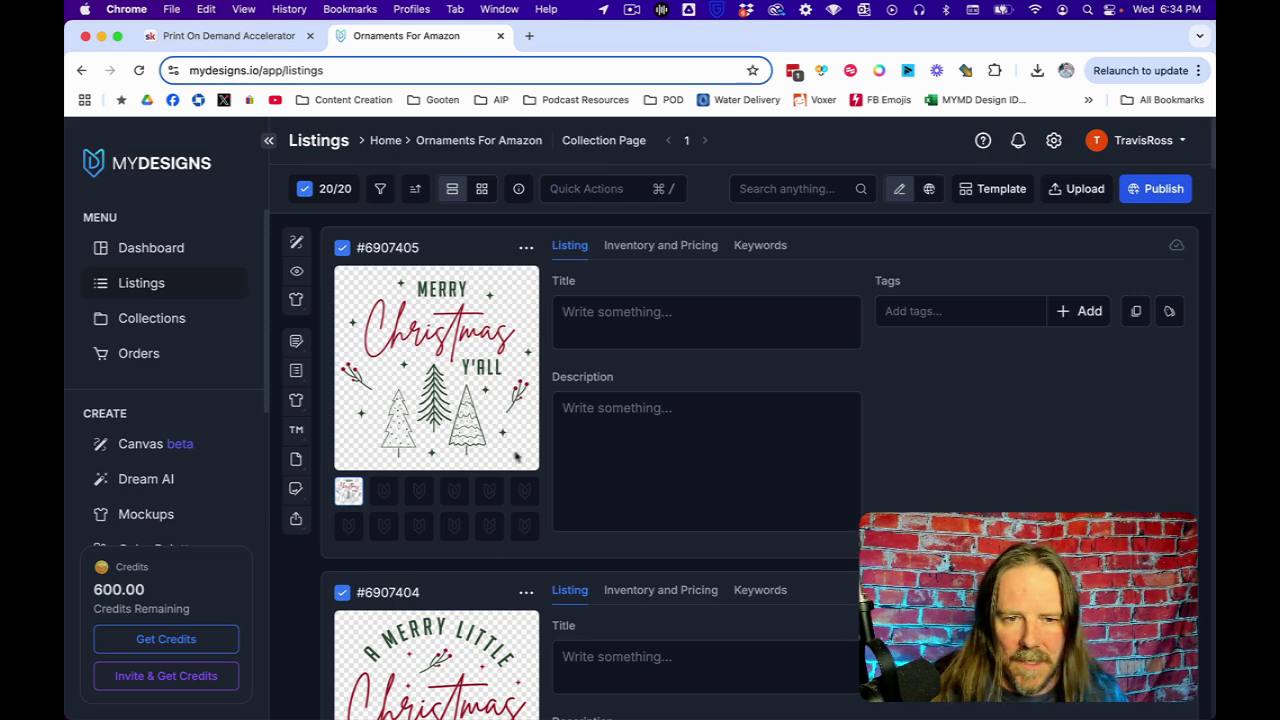
pyautogui.click(297, 402)
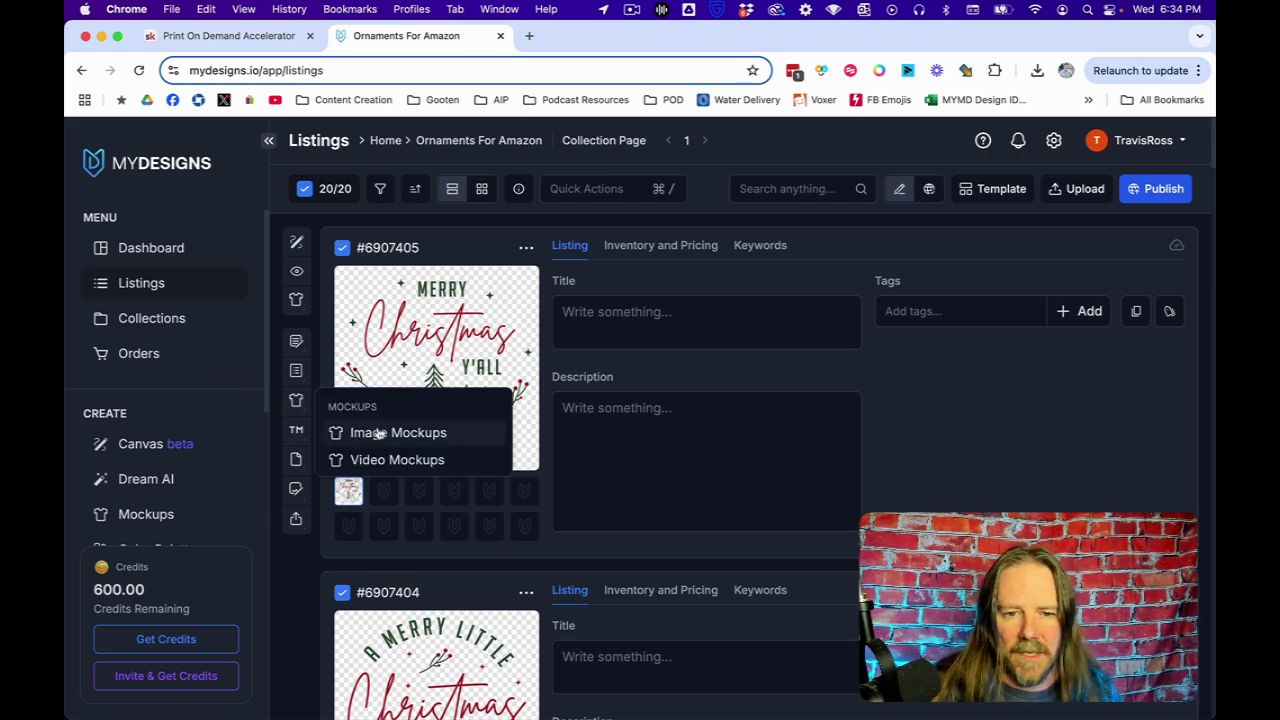
pyautogui.click(379, 433)
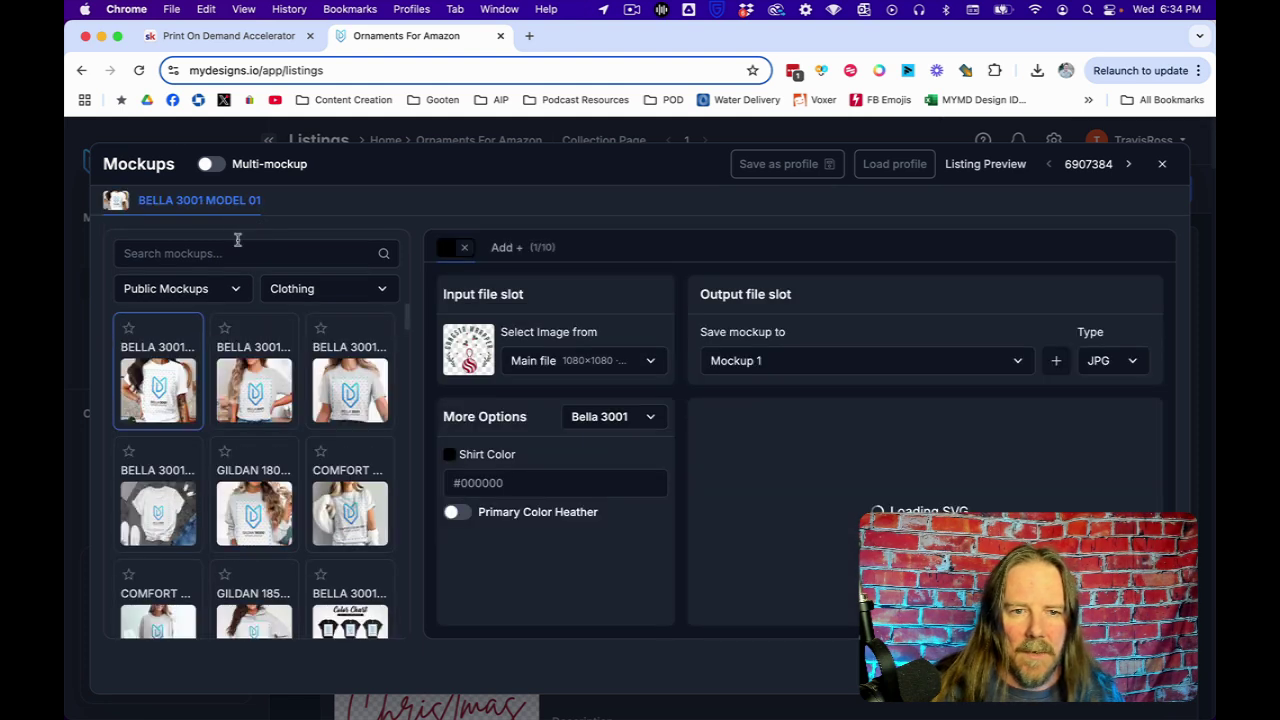
# - Filter the mockup library to category Other and search 'ornament'
pyautogui.click(382, 290)
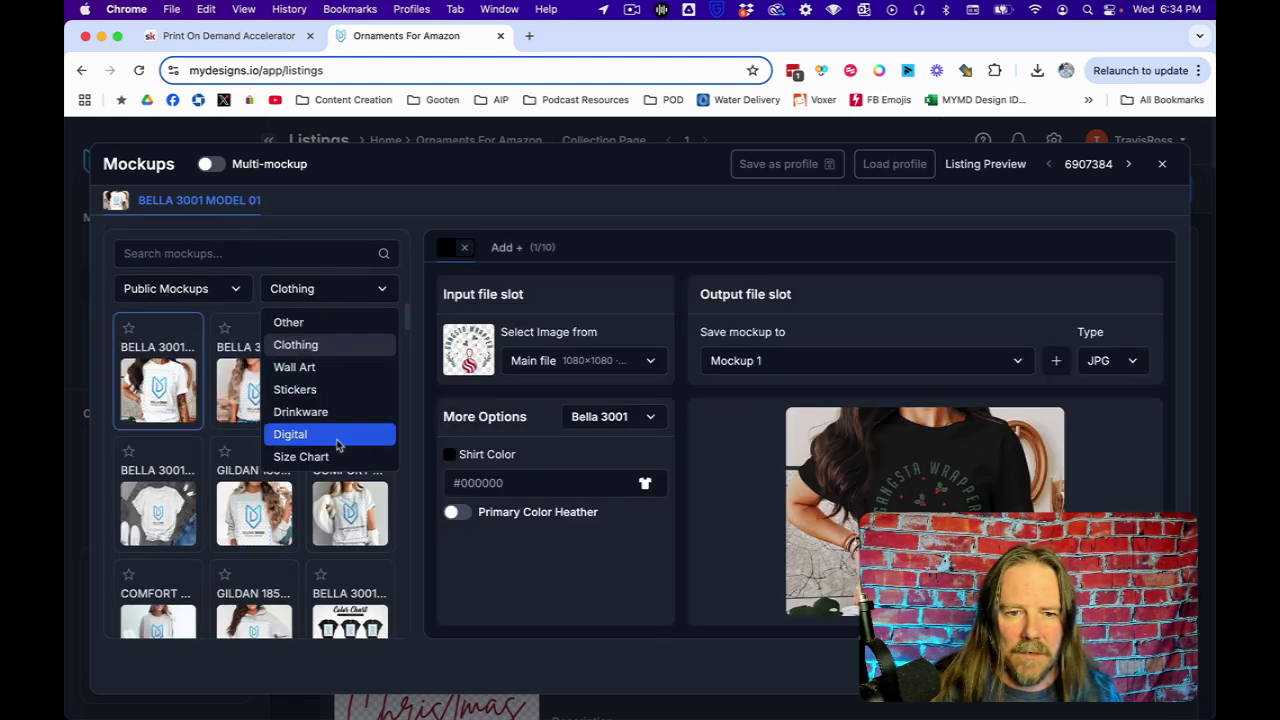
pyautogui.click(290, 323)
pyautogui.click(199, 255)
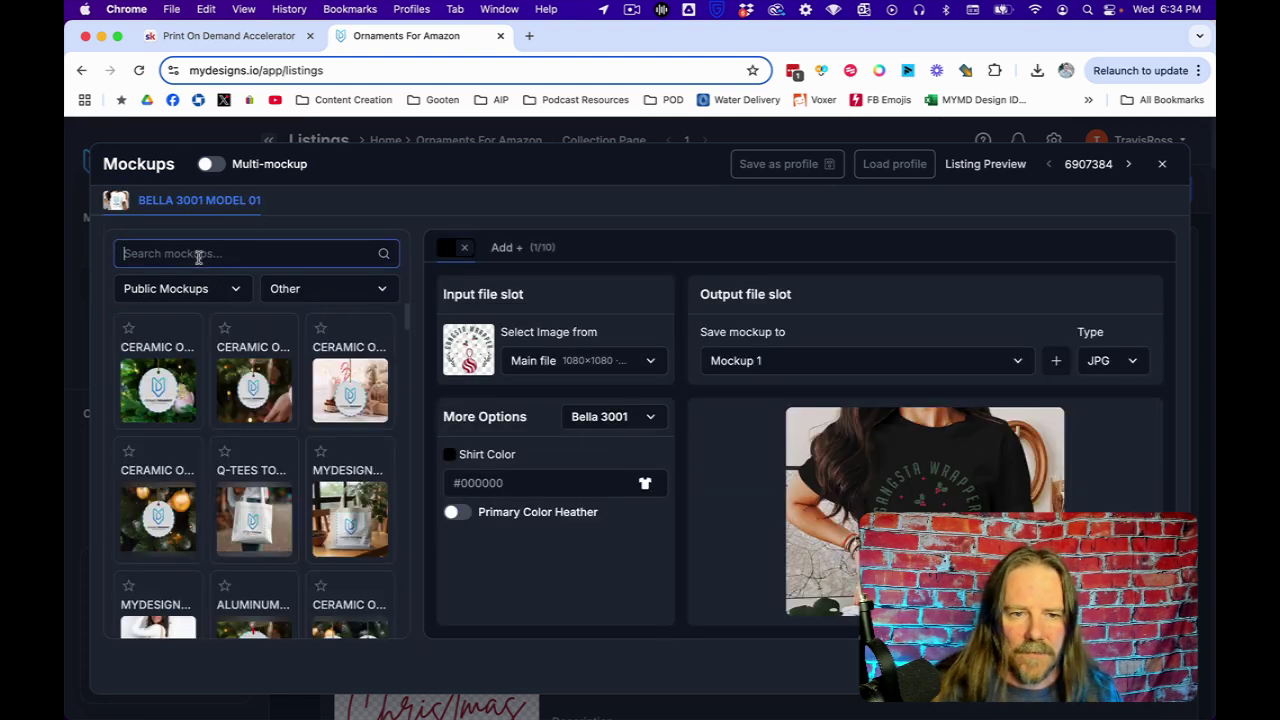
pyautogui.write('ornam')
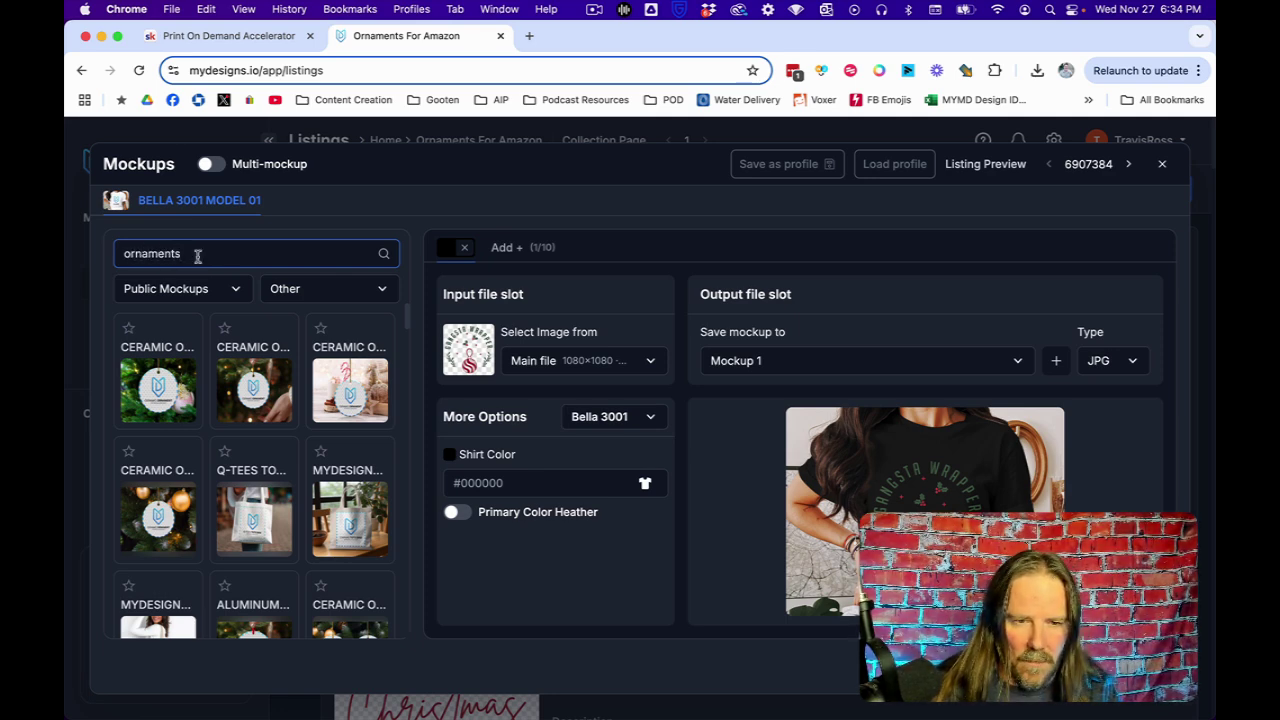
pyautogui.write('ent')
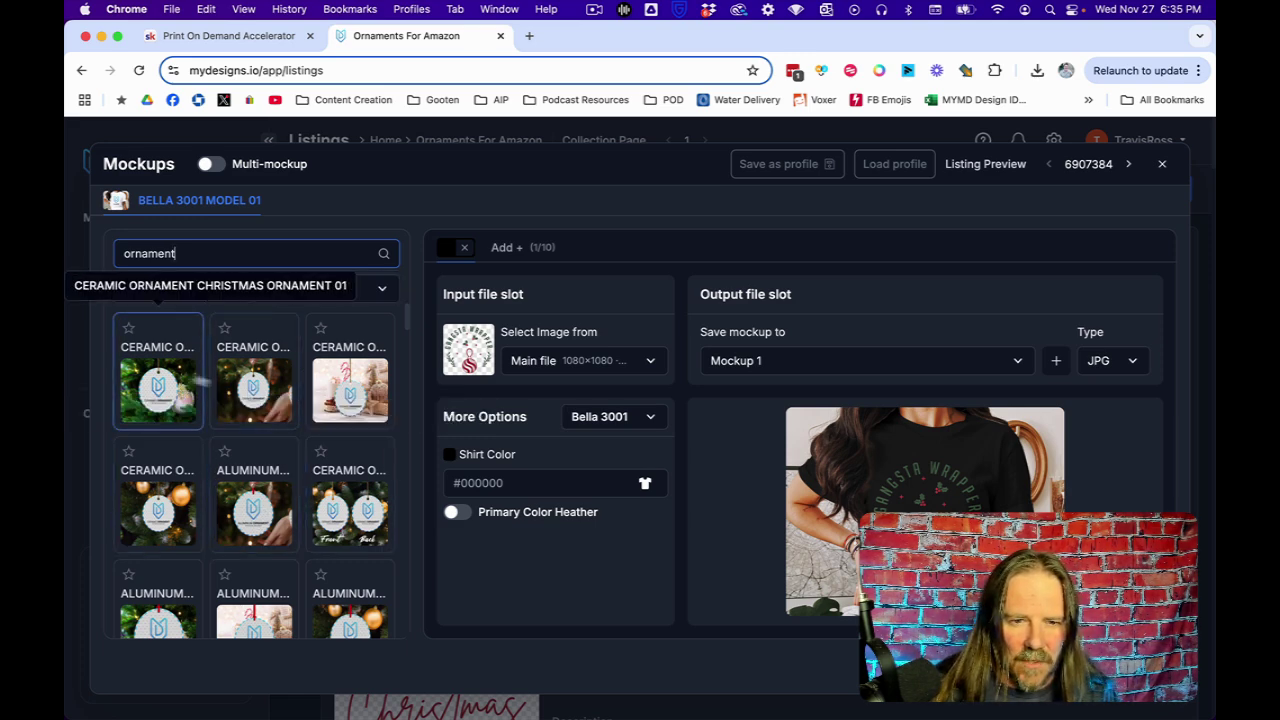
# - Enable multiple mockups, drop the BELLA 3001 shirt, and add Christmas Ornament 03, 02 and Front & Back
pyautogui.click(211, 164)
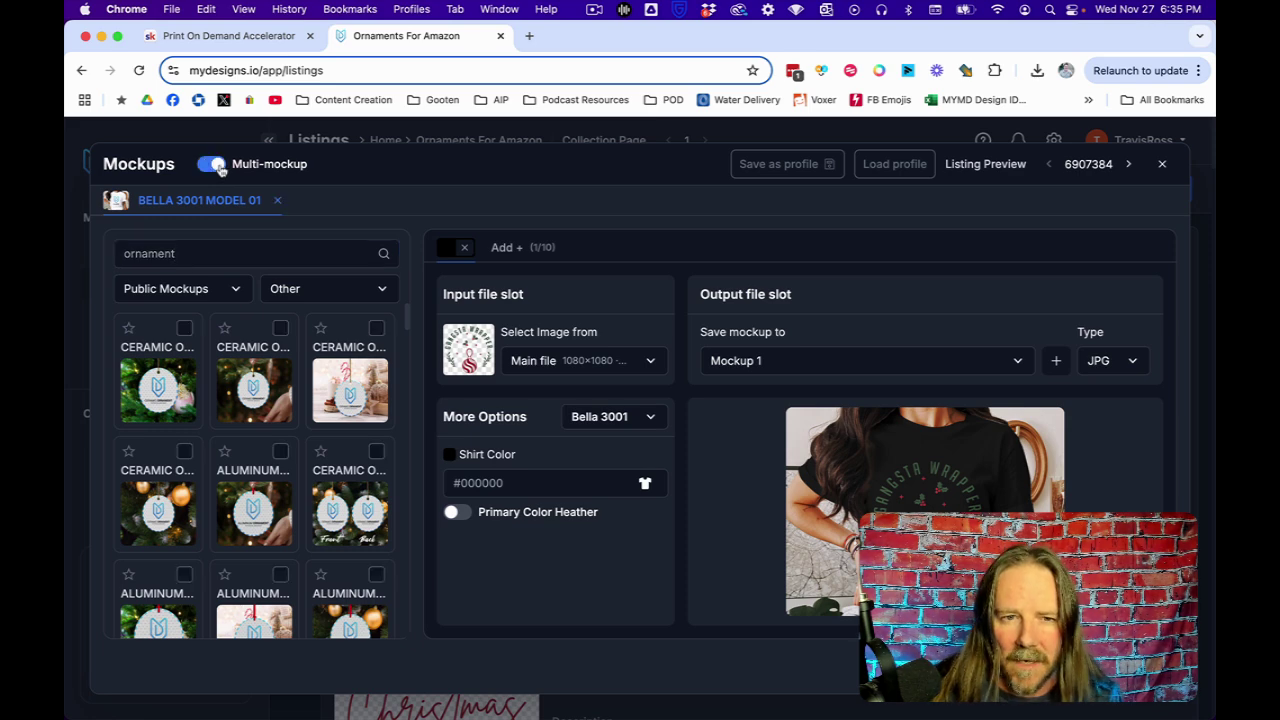
pyautogui.click(279, 203)
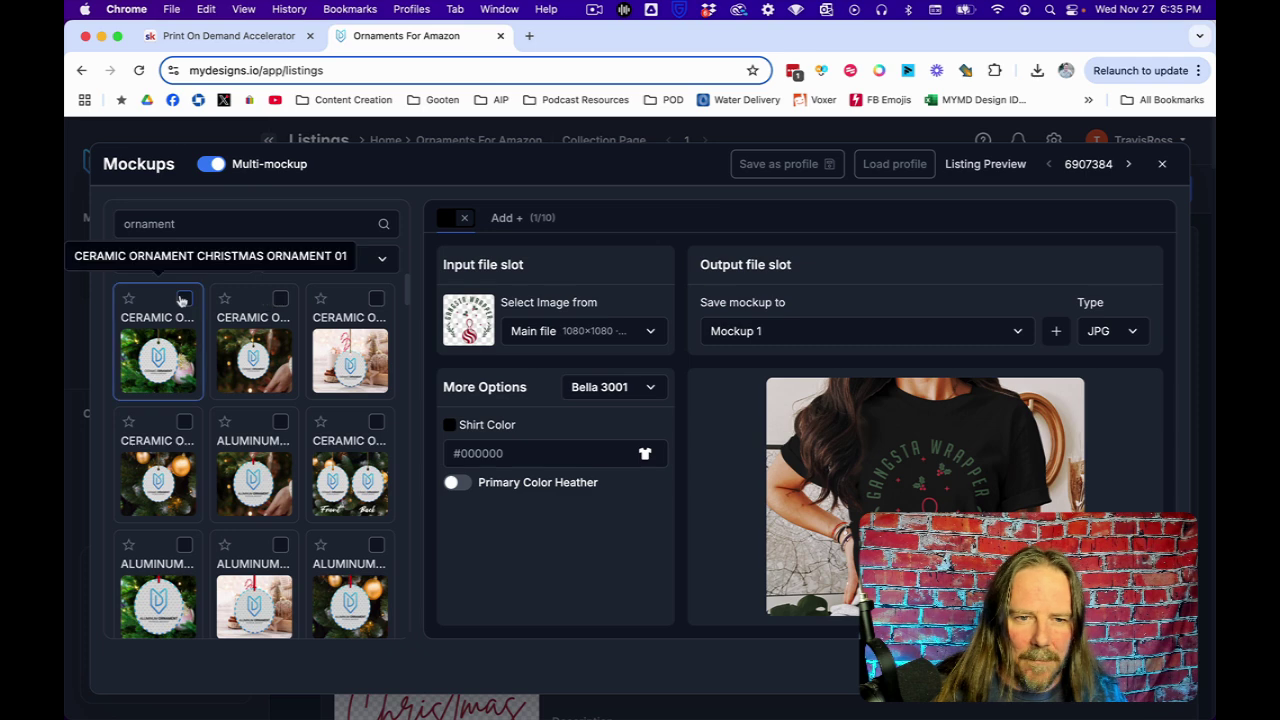
pyautogui.click(376, 300)
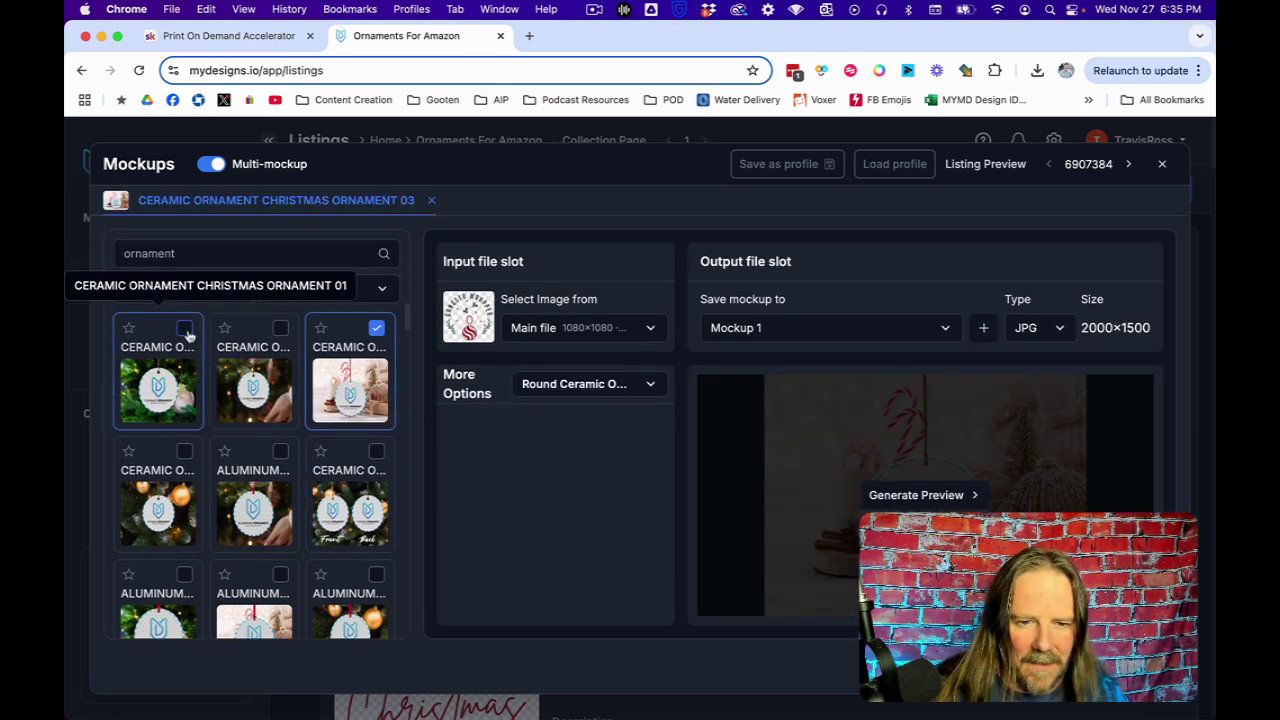
pyautogui.click(280, 328)
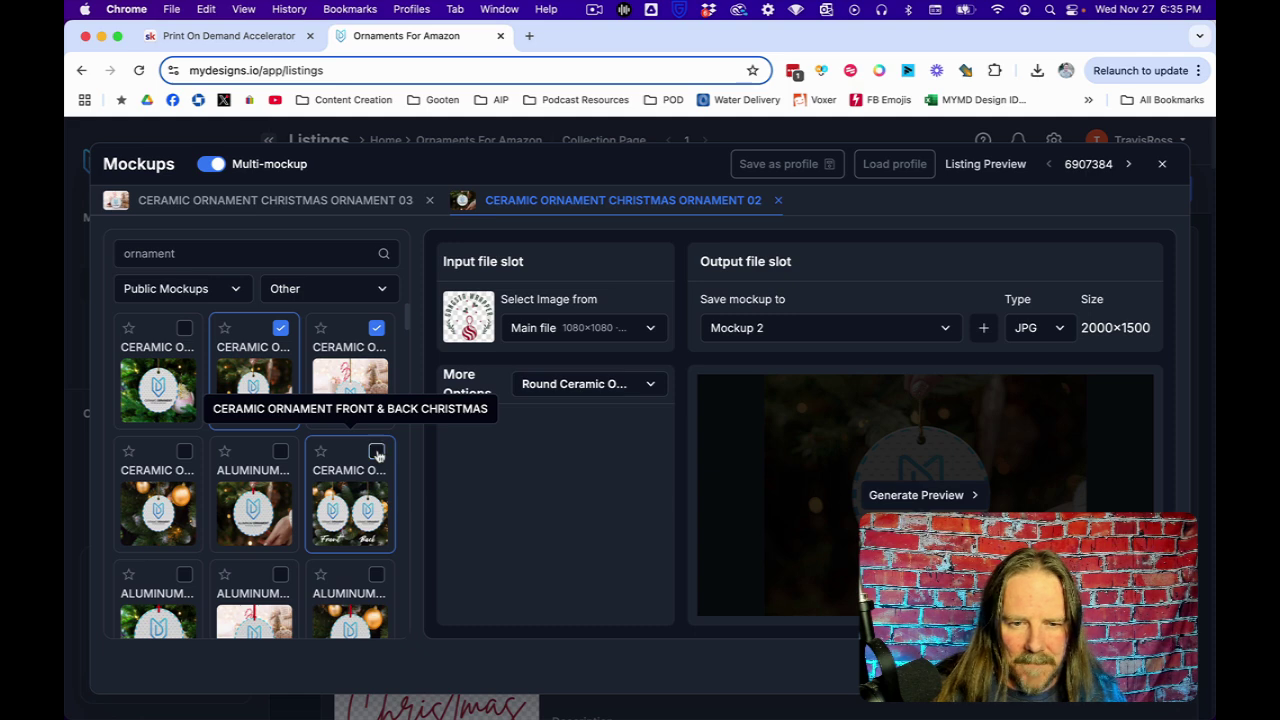
pyautogui.click(377, 454)
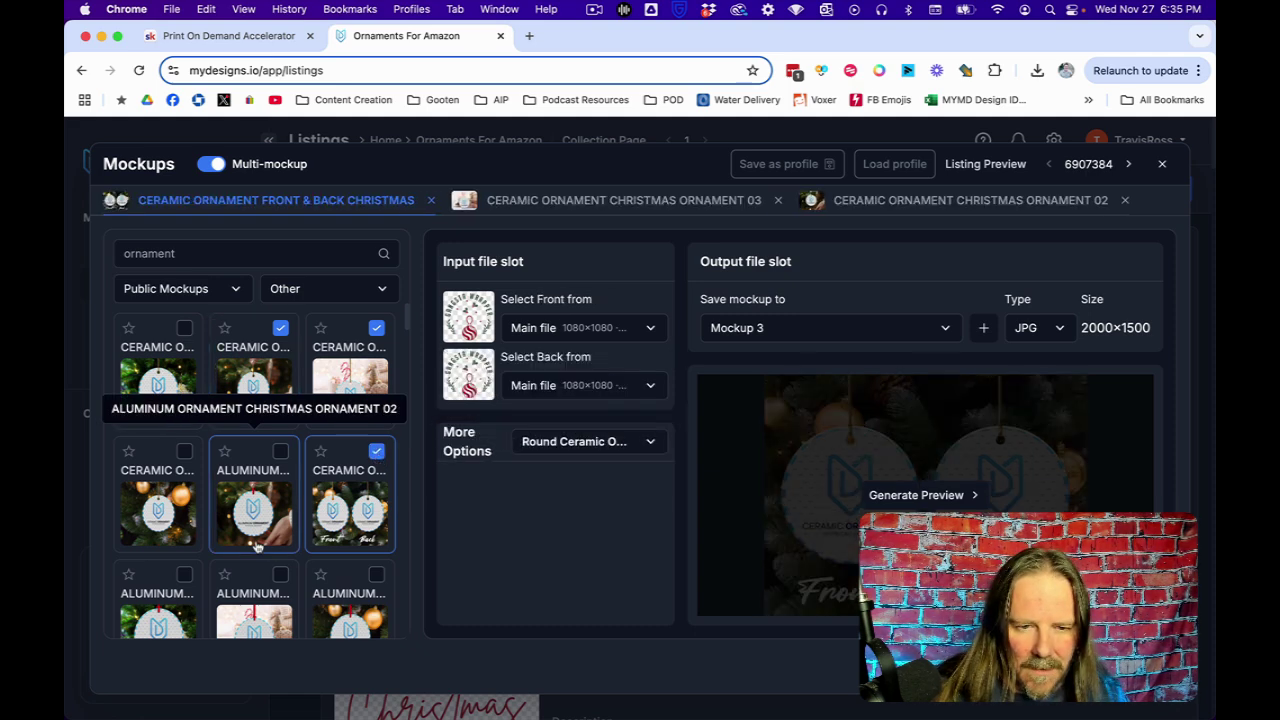
# - Scroll down the public mockup grid to find the Ceramic Ornament Plain card
pyautogui.scroll(-3, 258, 545)
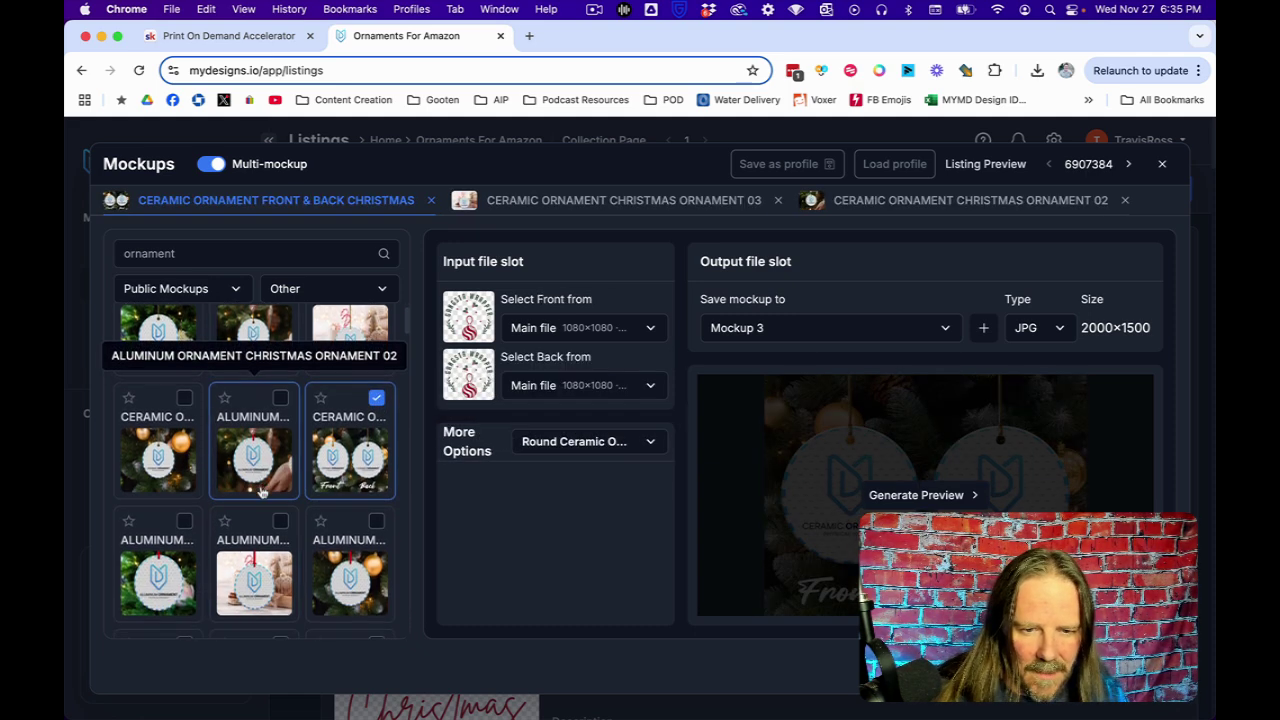
pyautogui.scroll(-1, 260, 490)
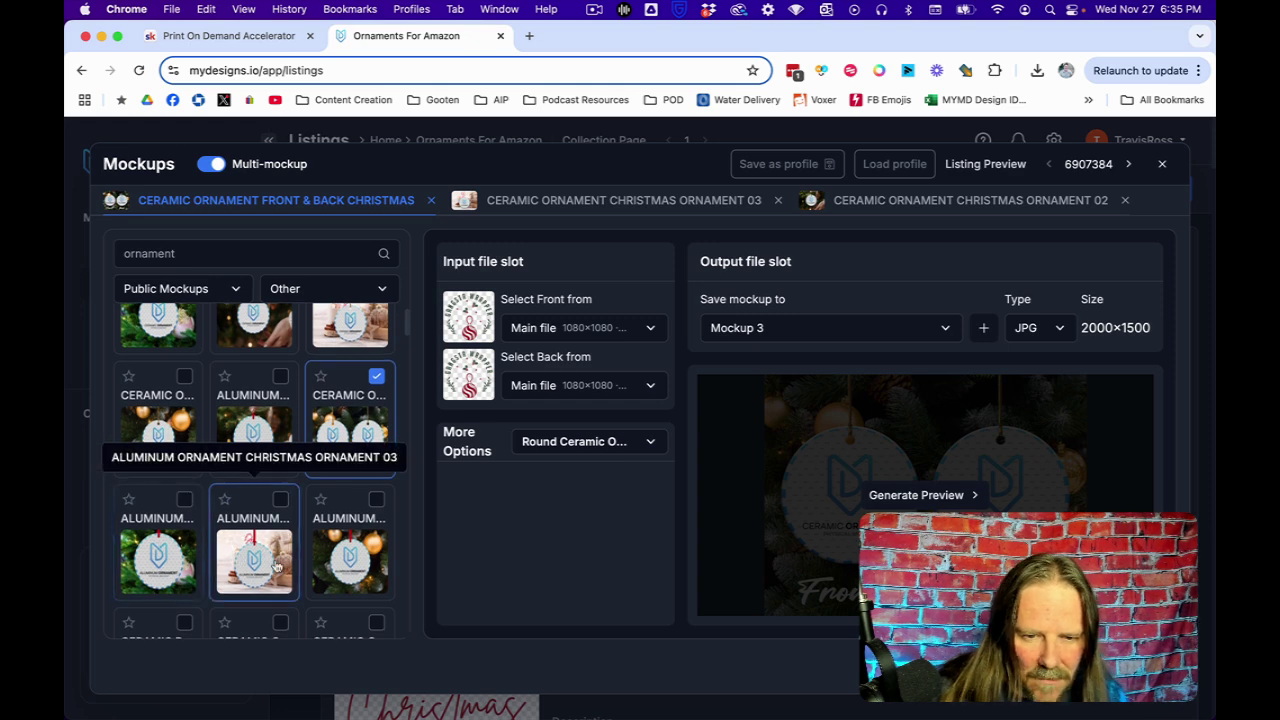
pyautogui.scroll(-5, 277, 567)
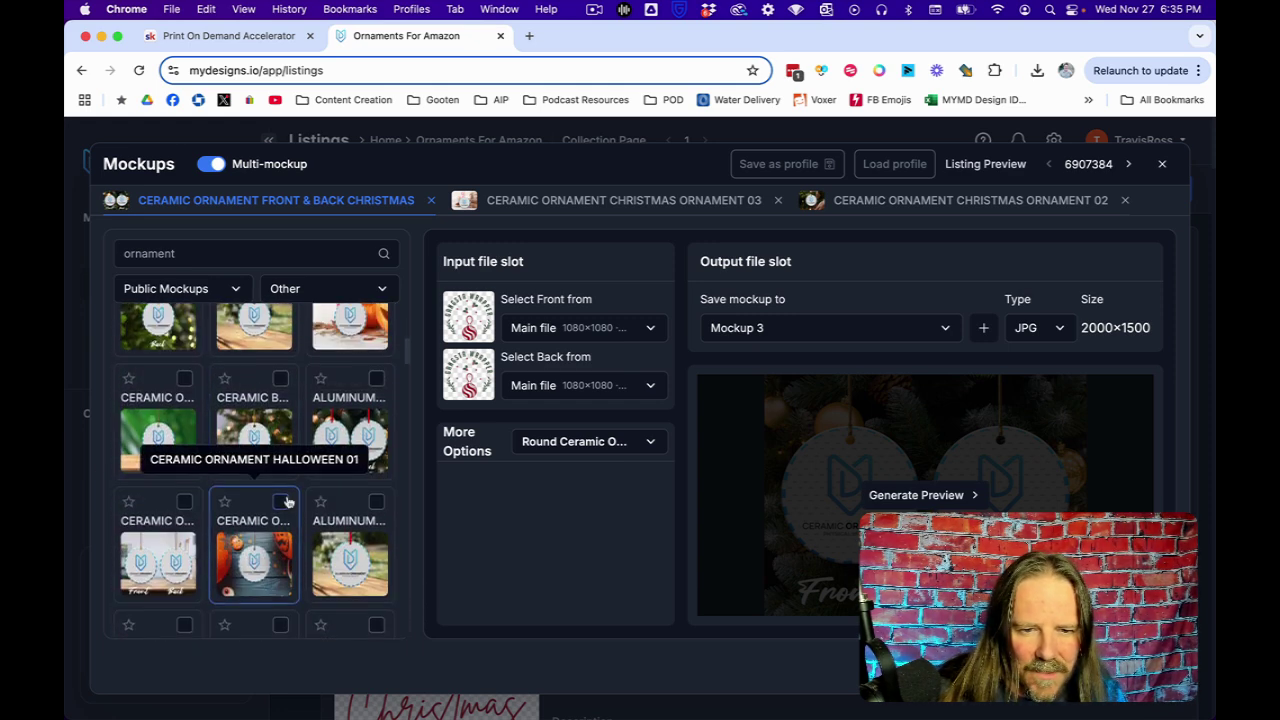
pyautogui.scroll(-4, 280, 480)
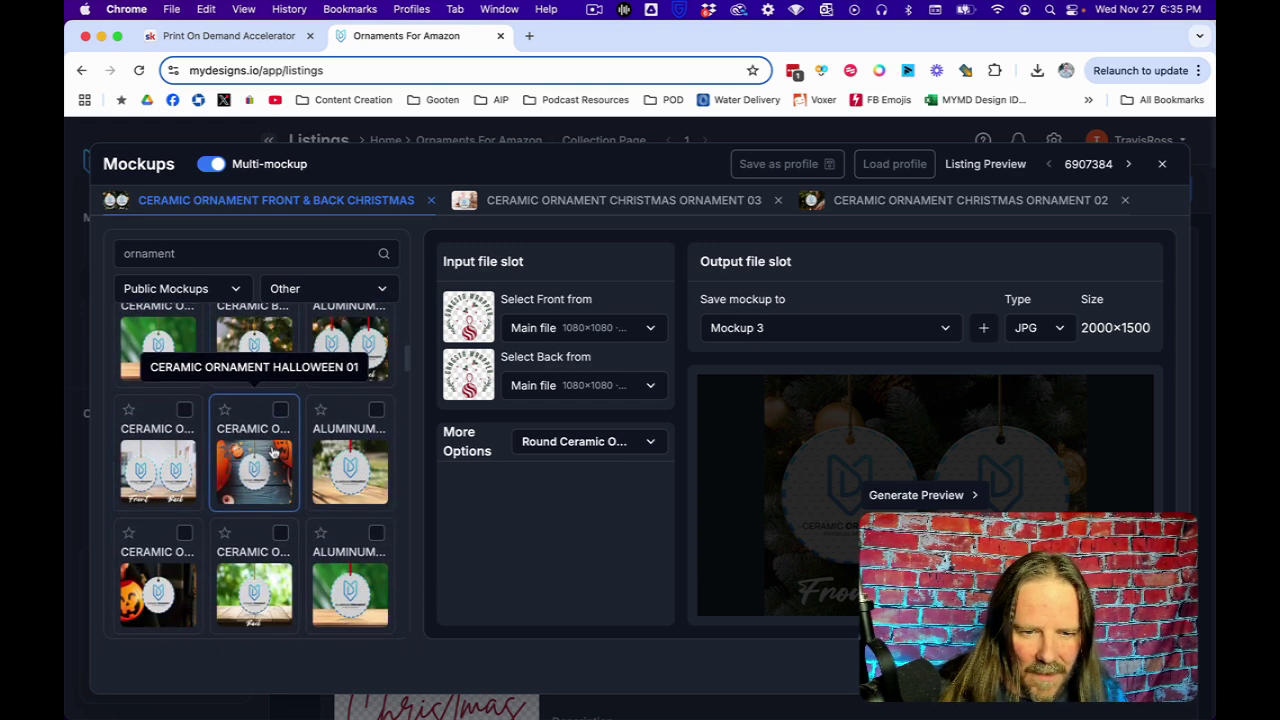
pyautogui.scroll(-3, 272, 452)
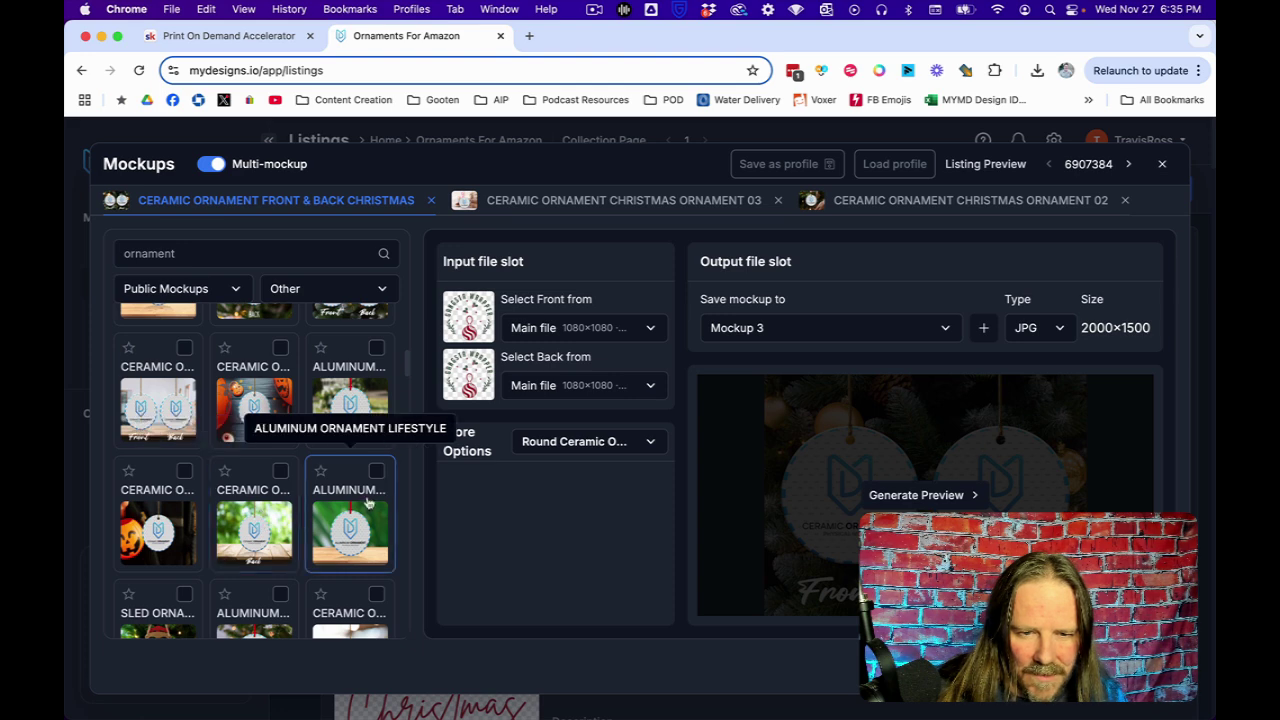
pyautogui.scroll(-9, 268, 516)
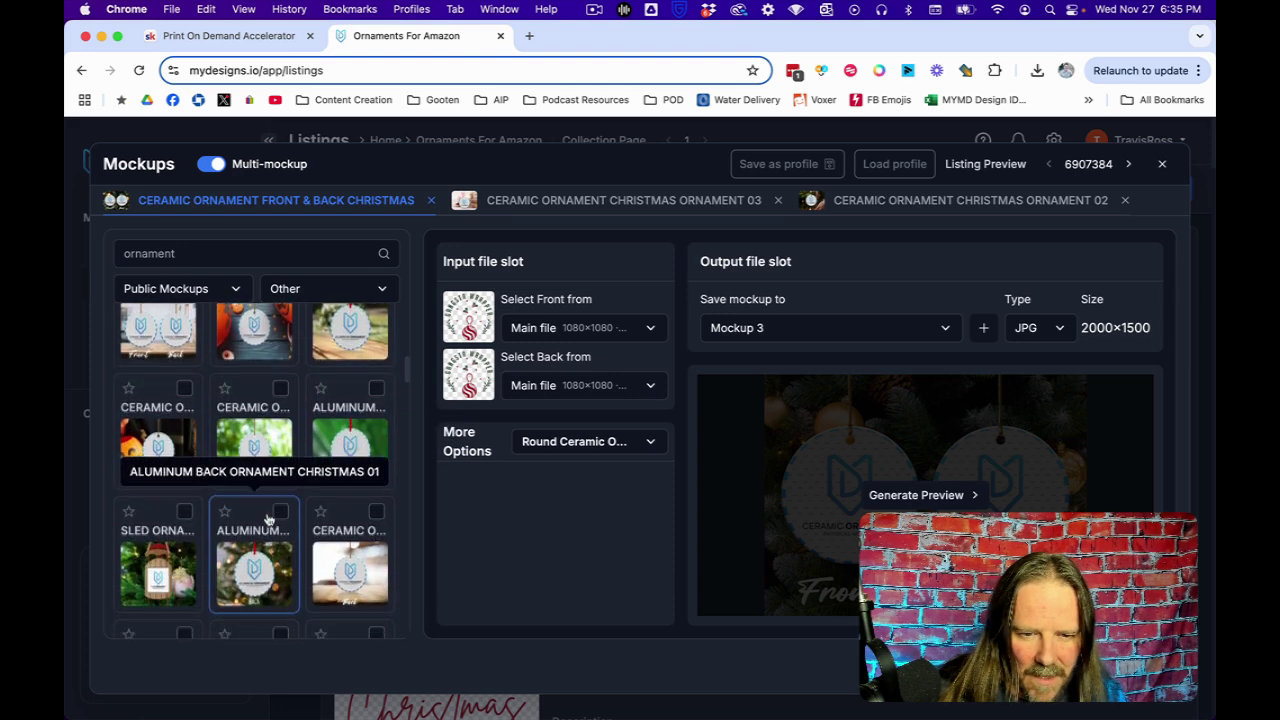
pyautogui.scroll(-1, 268, 516)
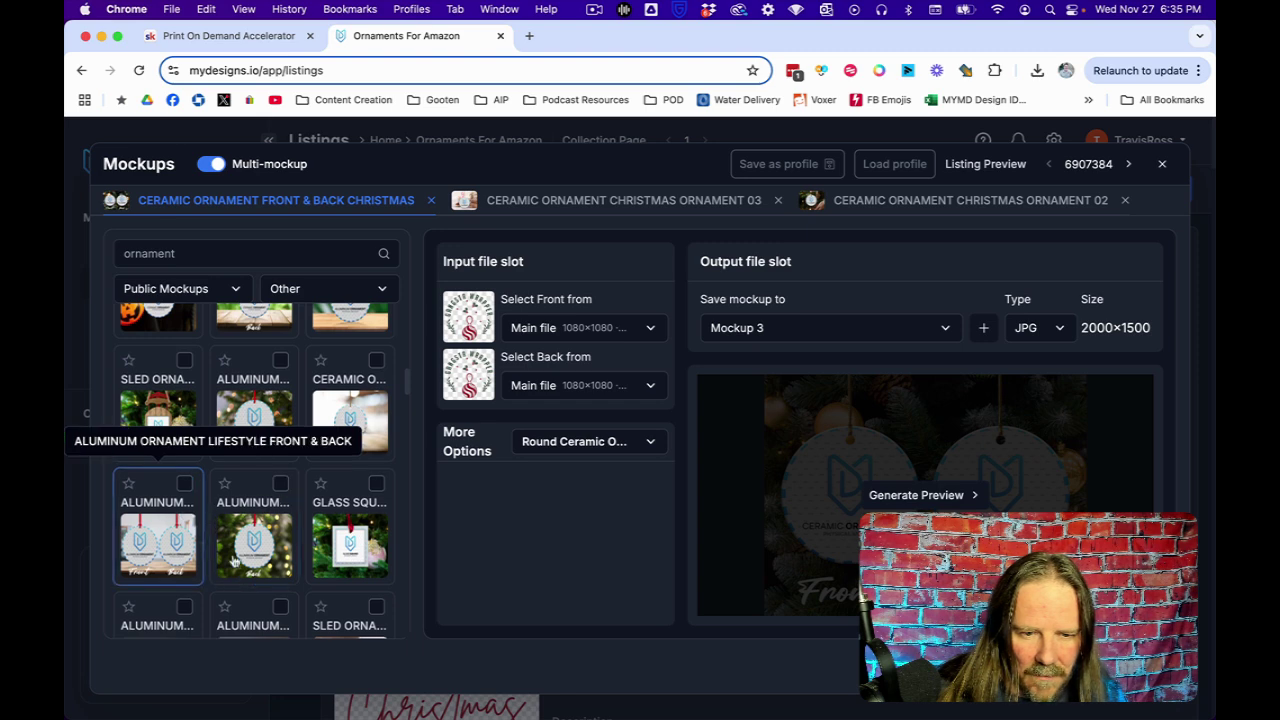
pyautogui.scroll(-10, 270, 540)
pyautogui.scroll(-20, 270, 540)
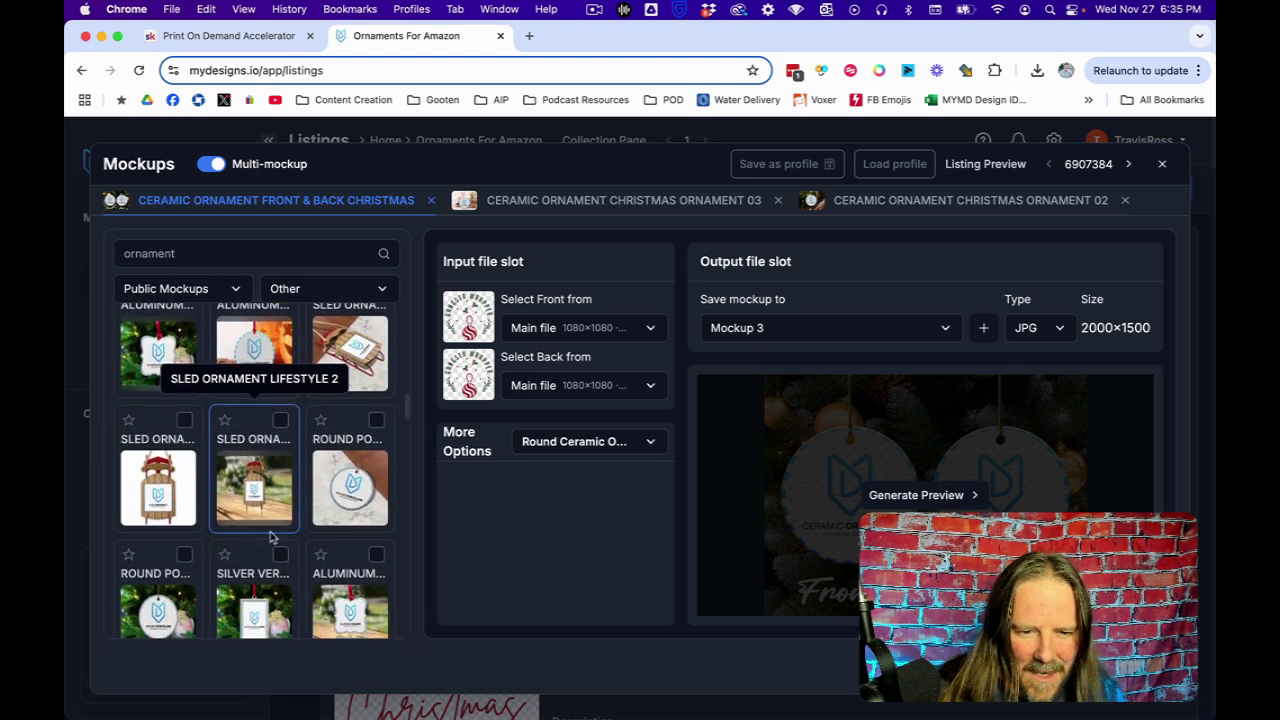
pyautogui.scroll(-2, 270, 538)
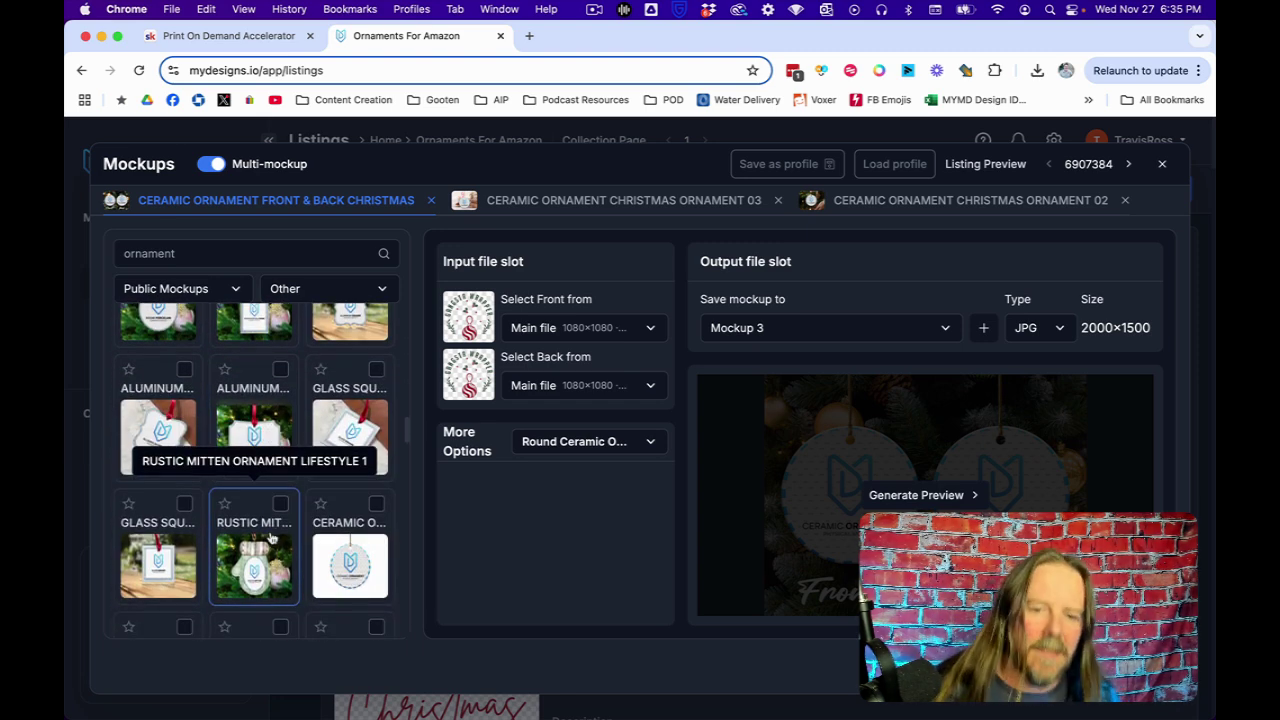
# - Add Ceramic Ornament Plain to the set, keeping its output on Mockup 4
pyautogui.click(376, 505)
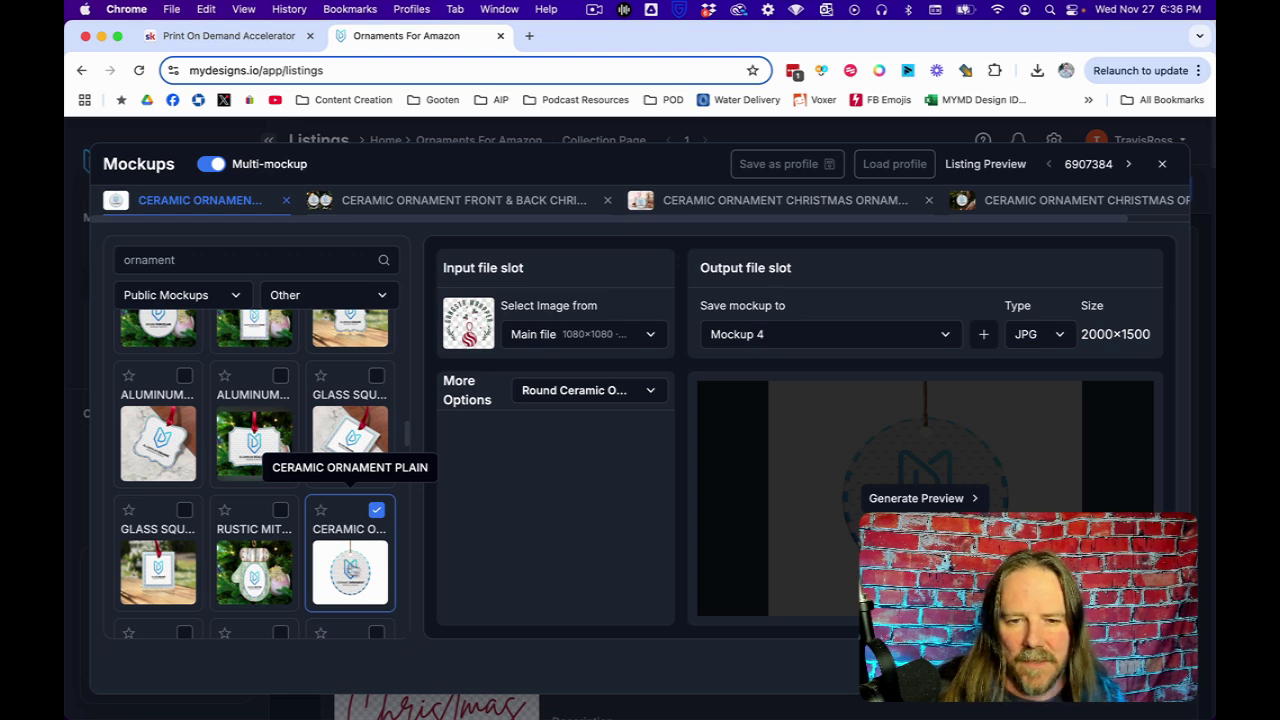
pyautogui.click(943, 337)
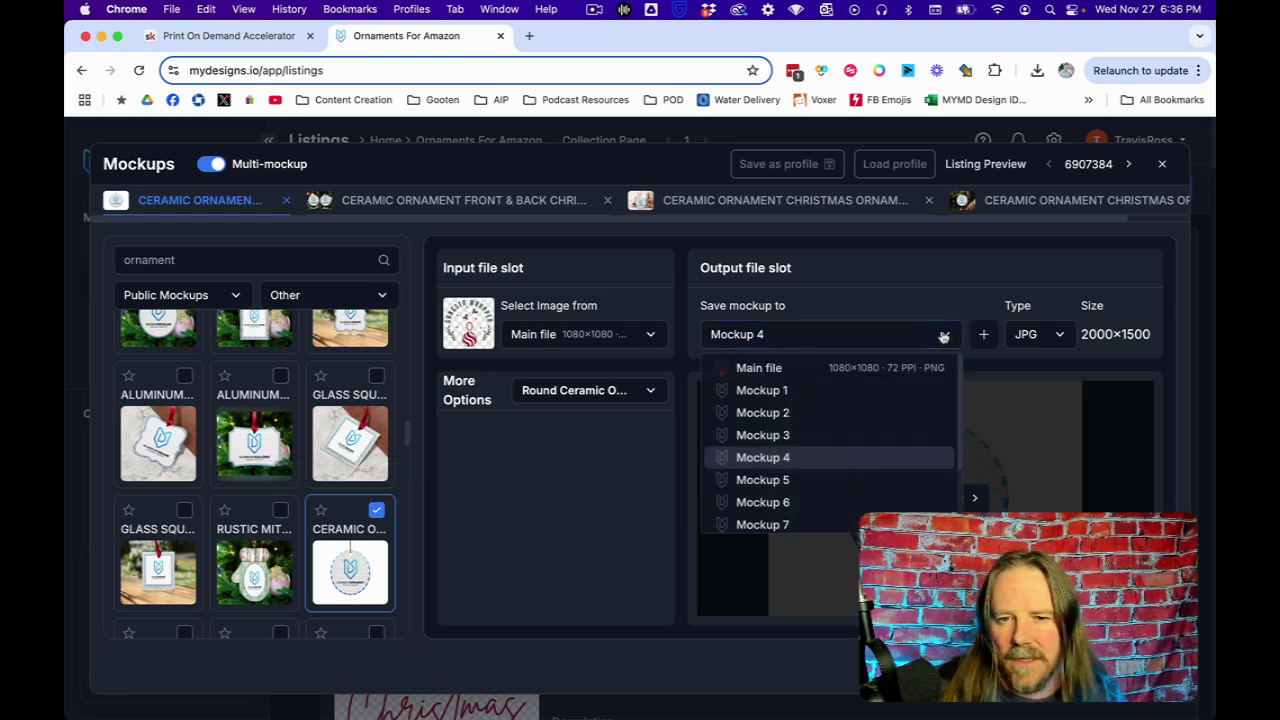
pyautogui.click(762, 391)
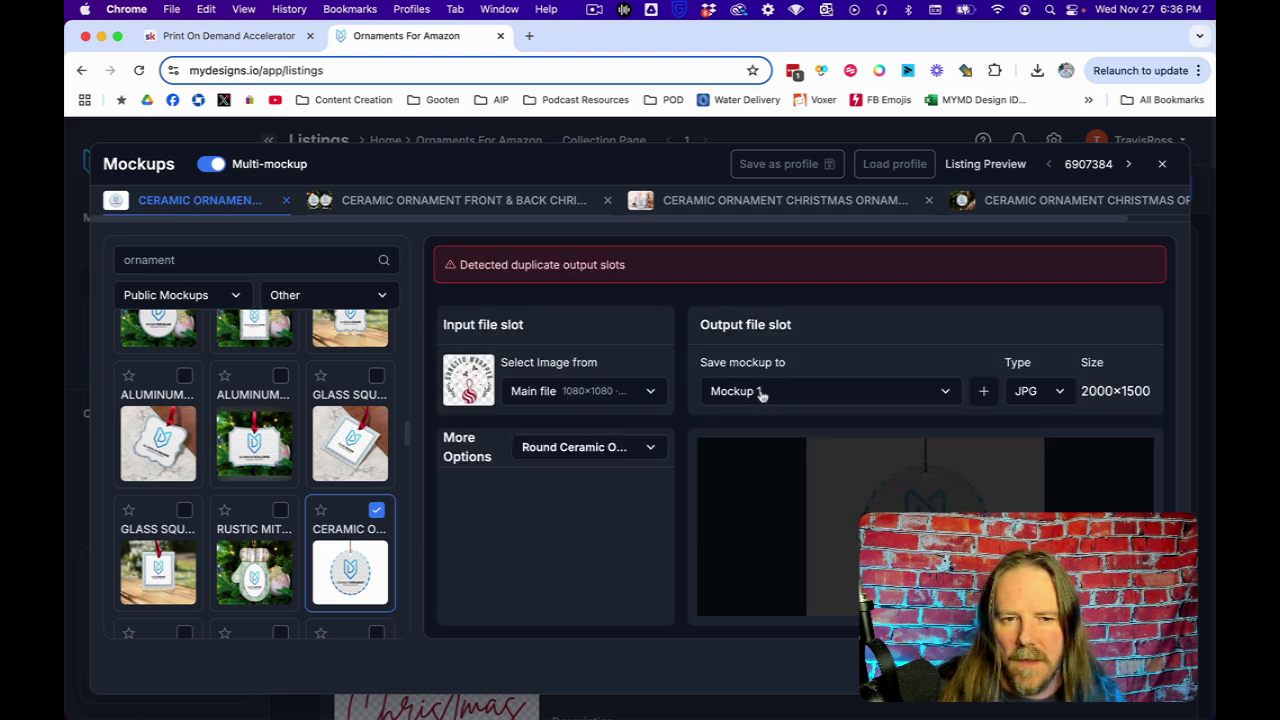
pyautogui.click(945, 392)
pyautogui.click(767, 522)
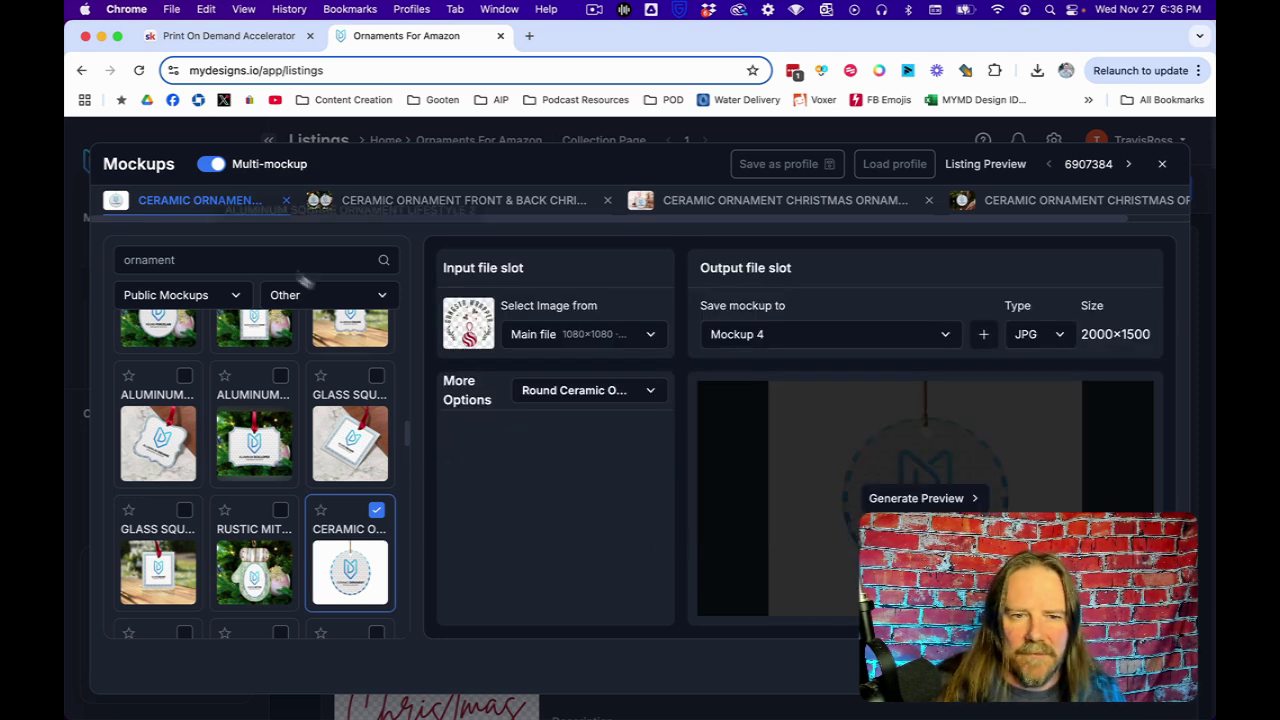
# - Review the Front & Back, Plain, Christmas Ornament 03 and 02 template settings
pyautogui.click(390, 203)
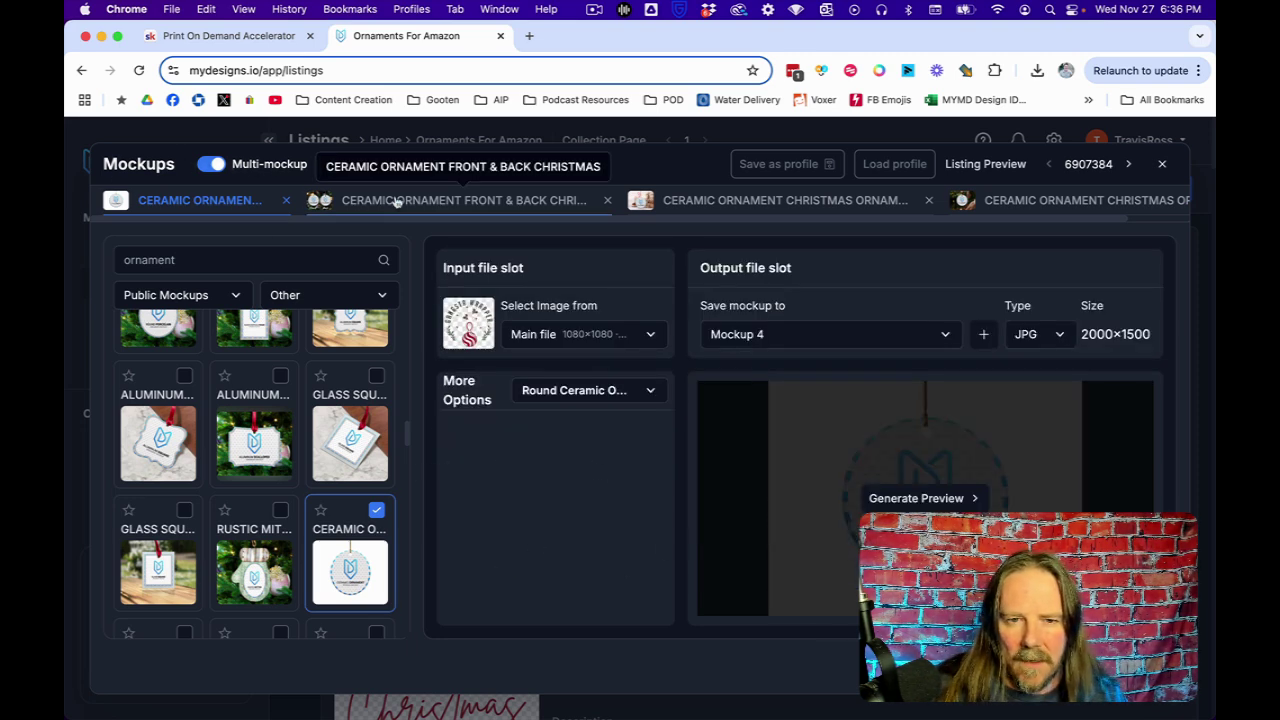
pyautogui.click(220, 203)
pyautogui.click(750, 205)
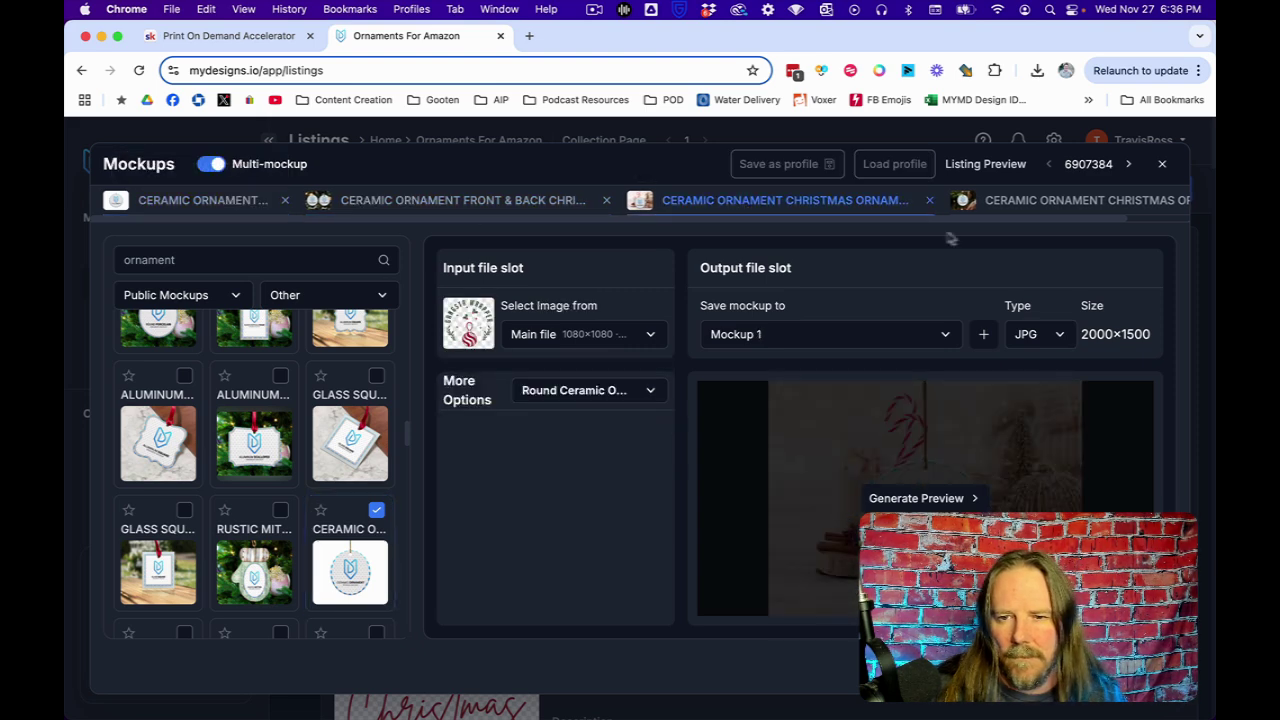
pyautogui.click(1005, 205)
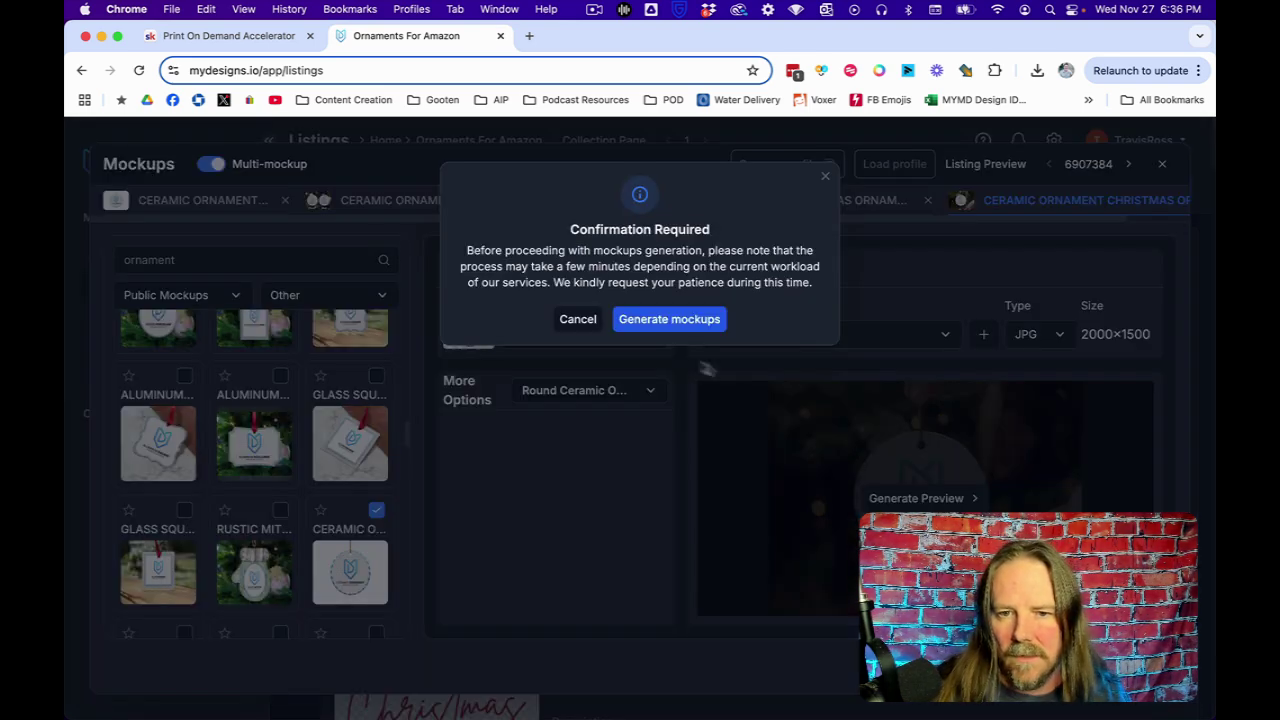
# - Generate the ornament mockups and preview Mockup 1 on listing #6907405
pyautogui.click(676, 328)
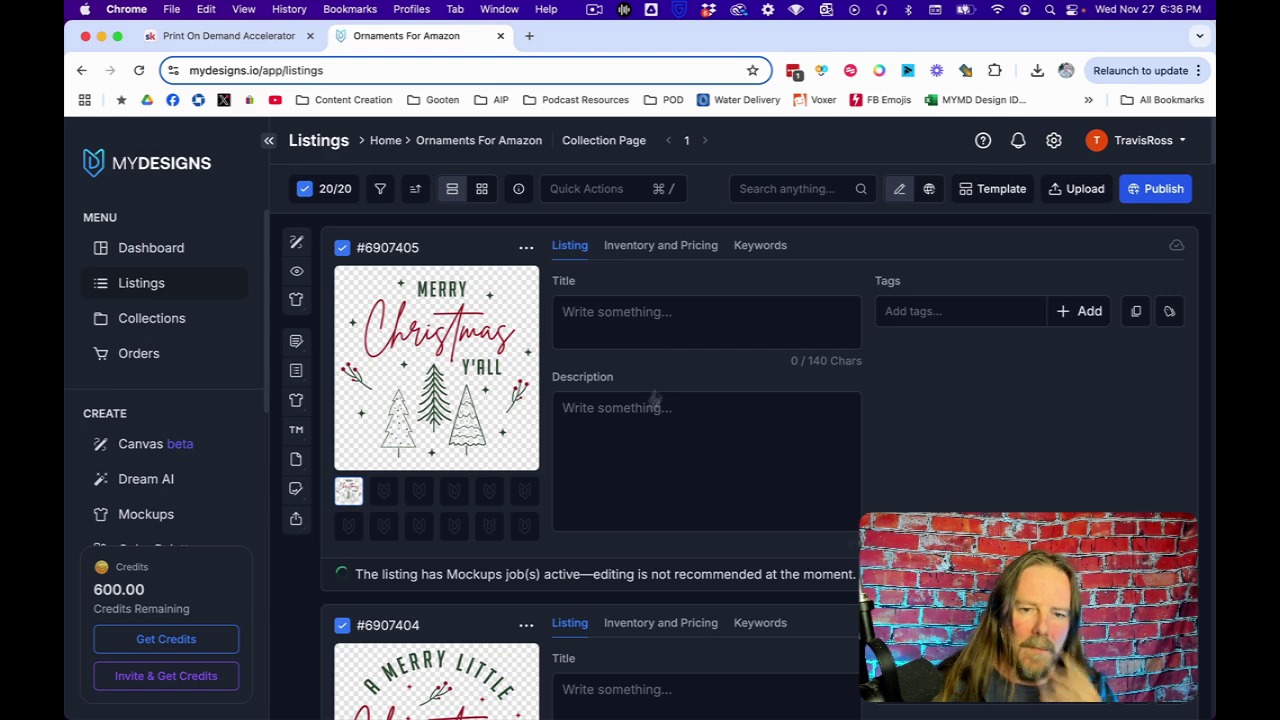
pyautogui.click(607, 484)
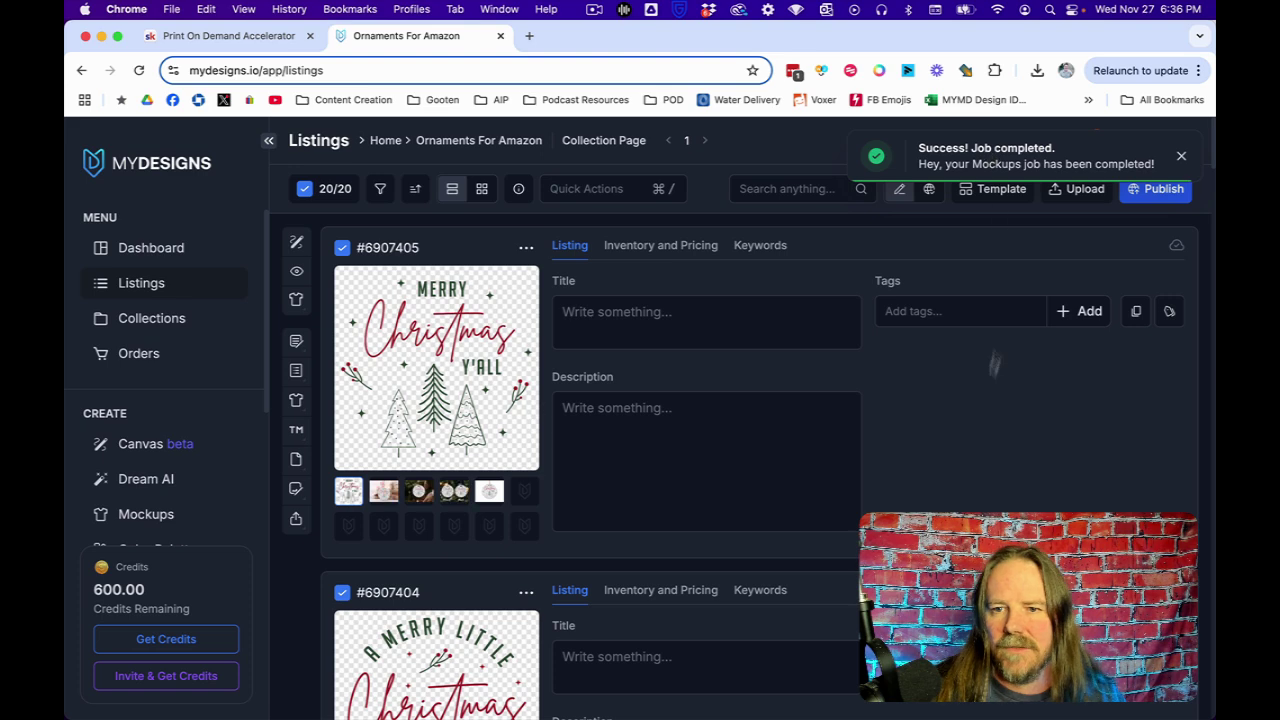
pyautogui.click(386, 495)
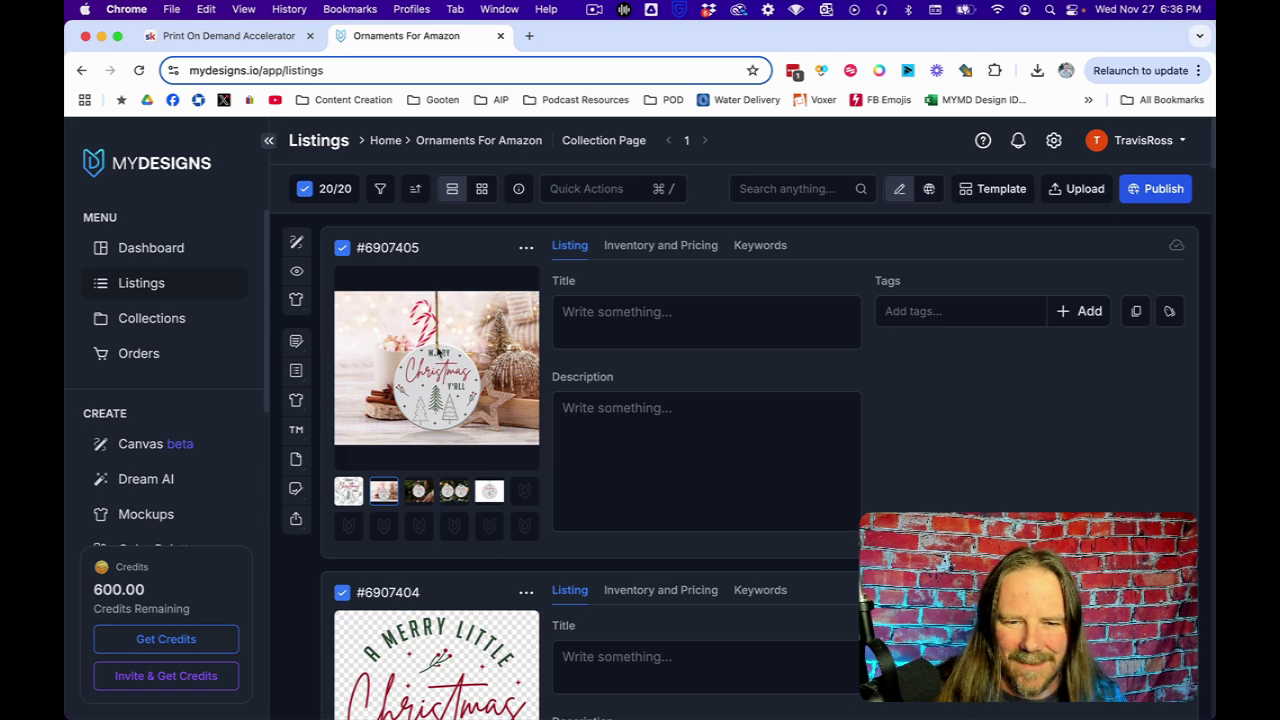
pyautogui.click(419, 490)
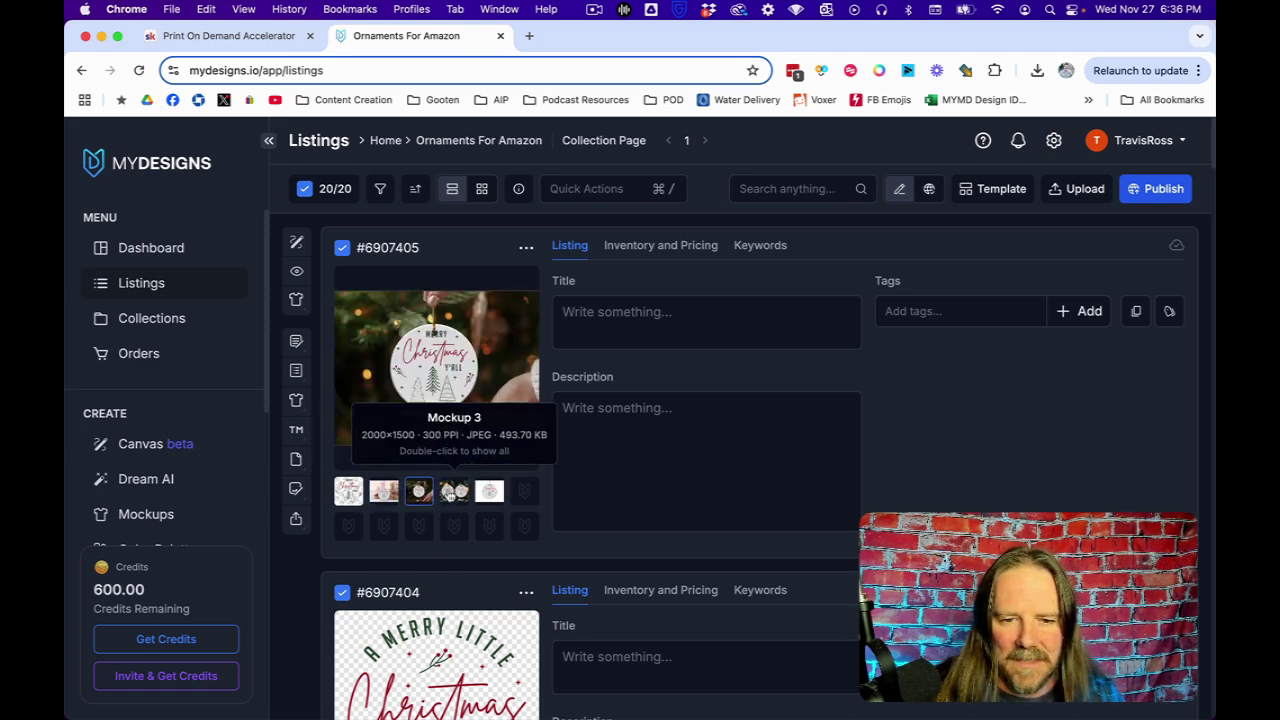
pyautogui.click(453, 491)
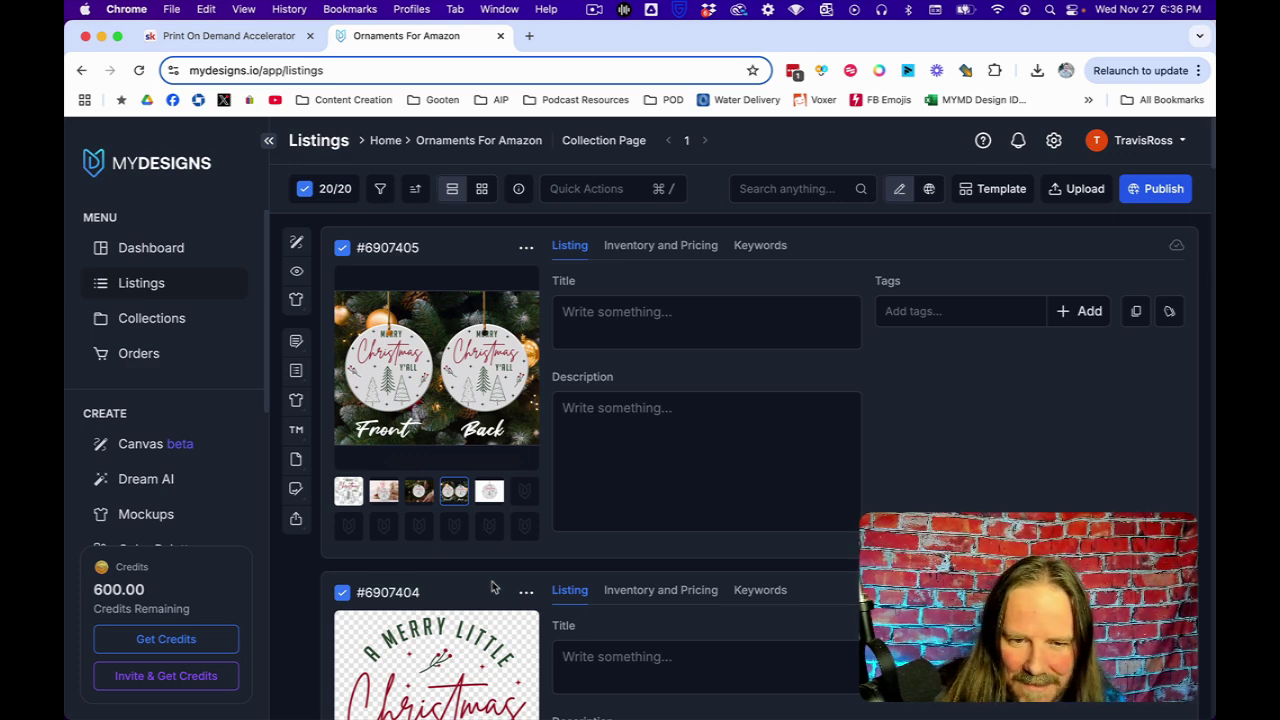
pyautogui.click(490, 500)
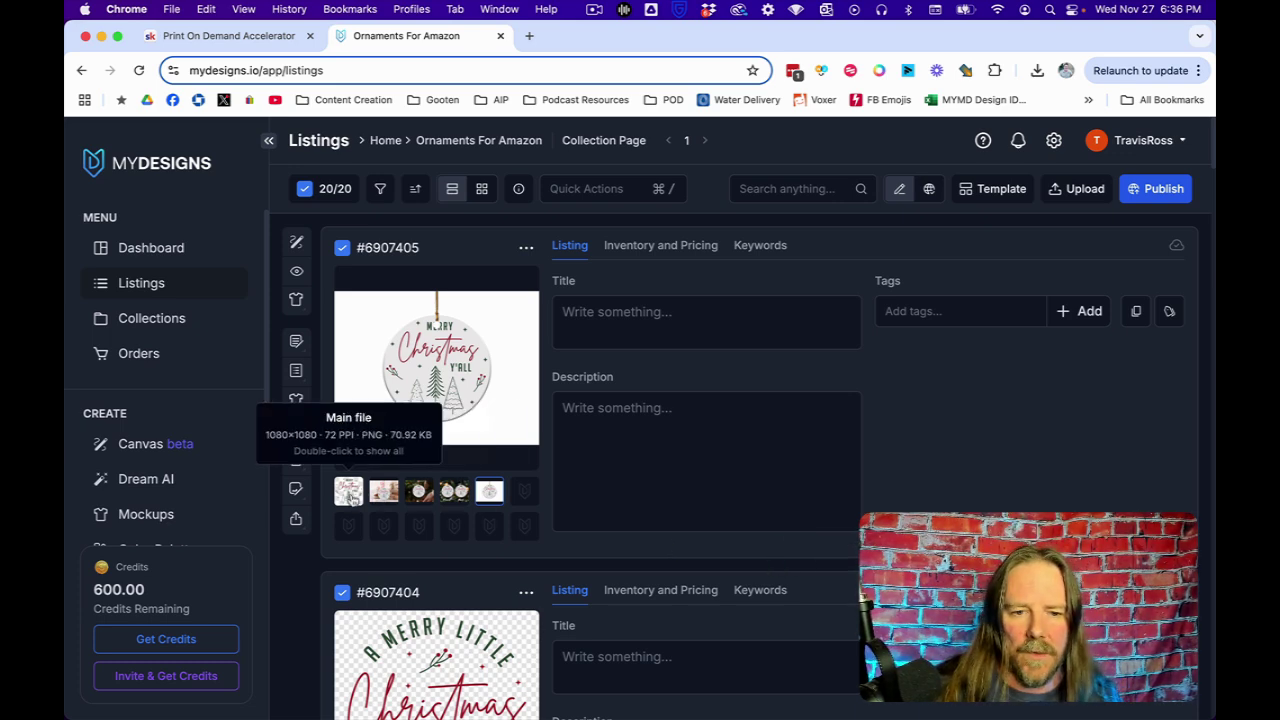
pyautogui.click(350, 496)
pyautogui.scroll(-5, 420, 580)
pyautogui.click(385, 607)
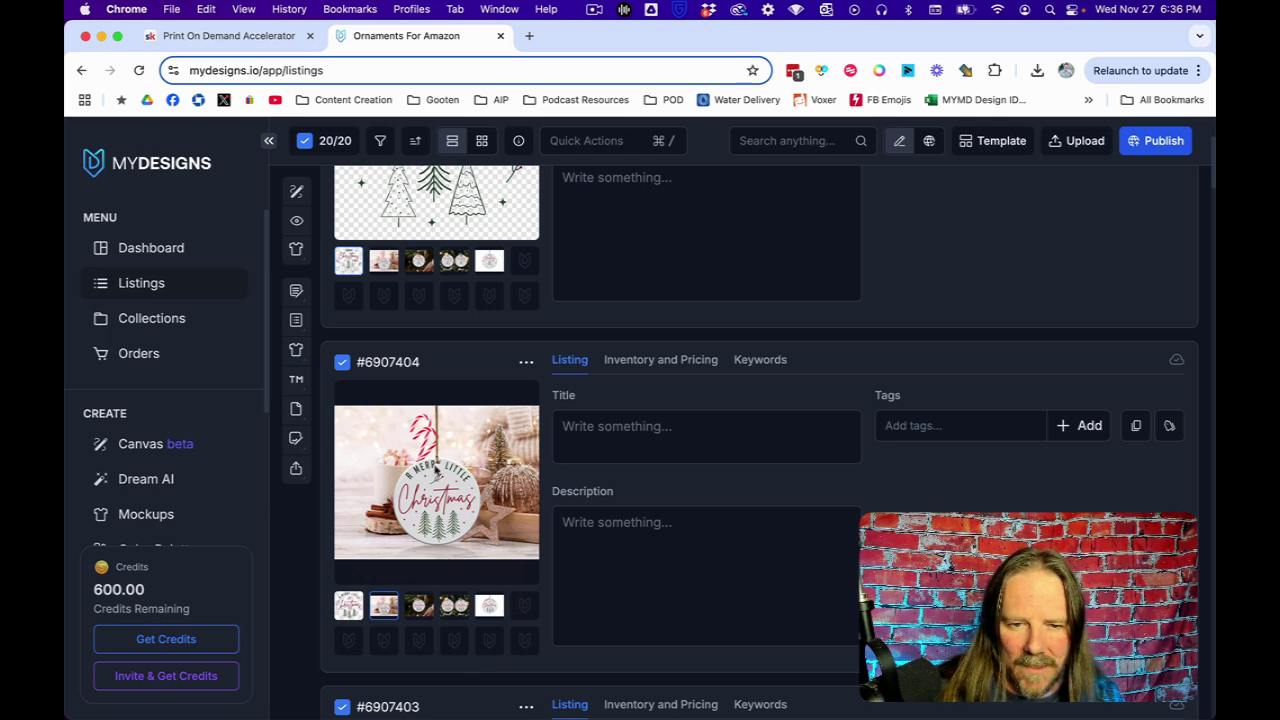
pyautogui.click(418, 608)
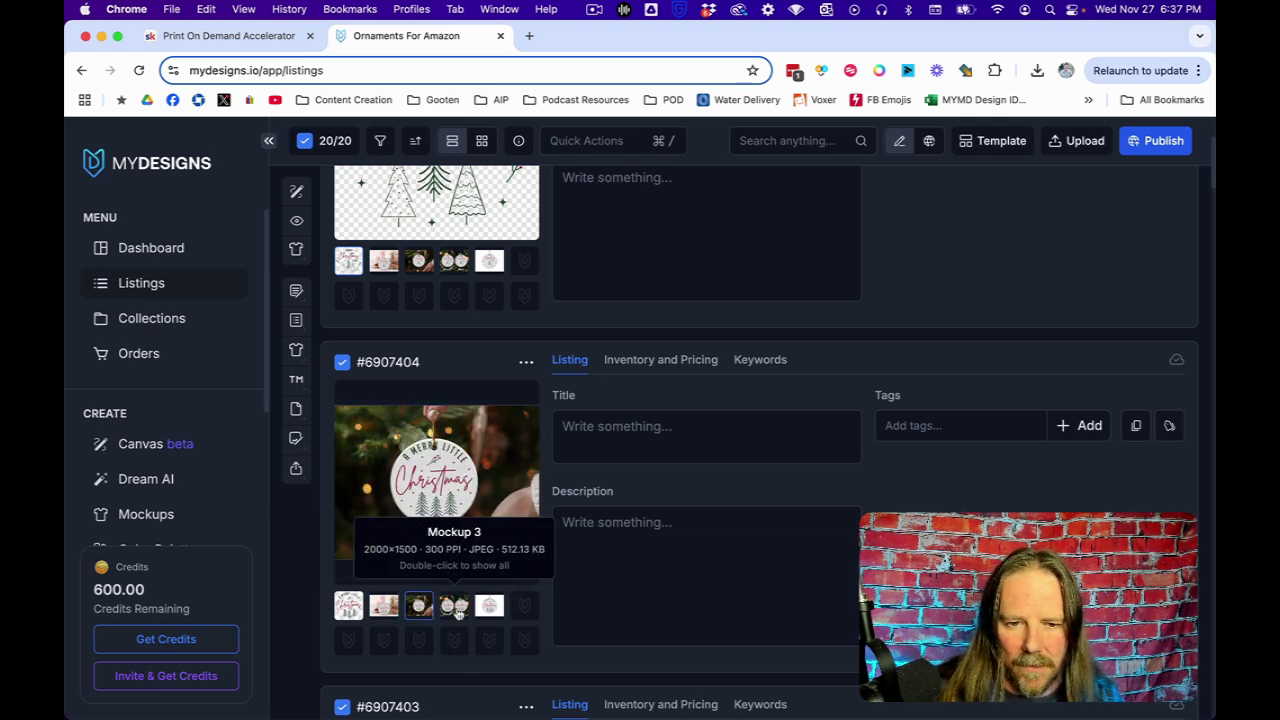
pyautogui.click(456, 608)
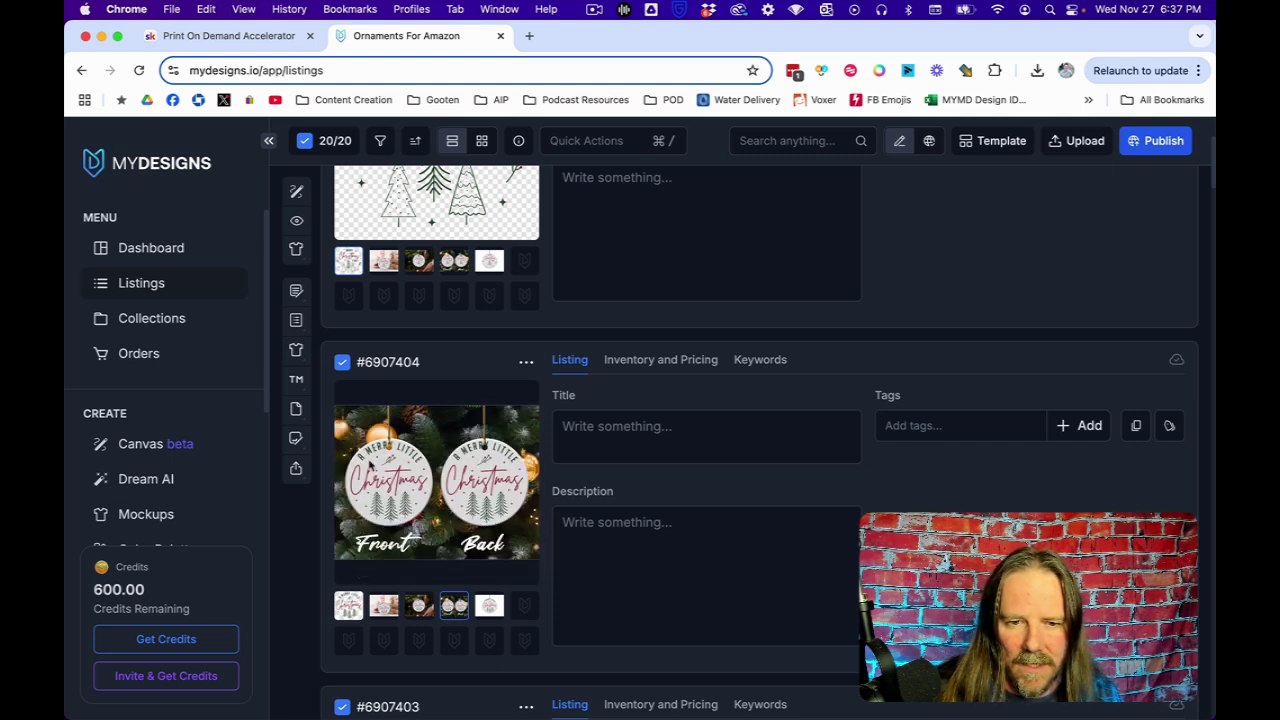
pyautogui.click(489, 606)
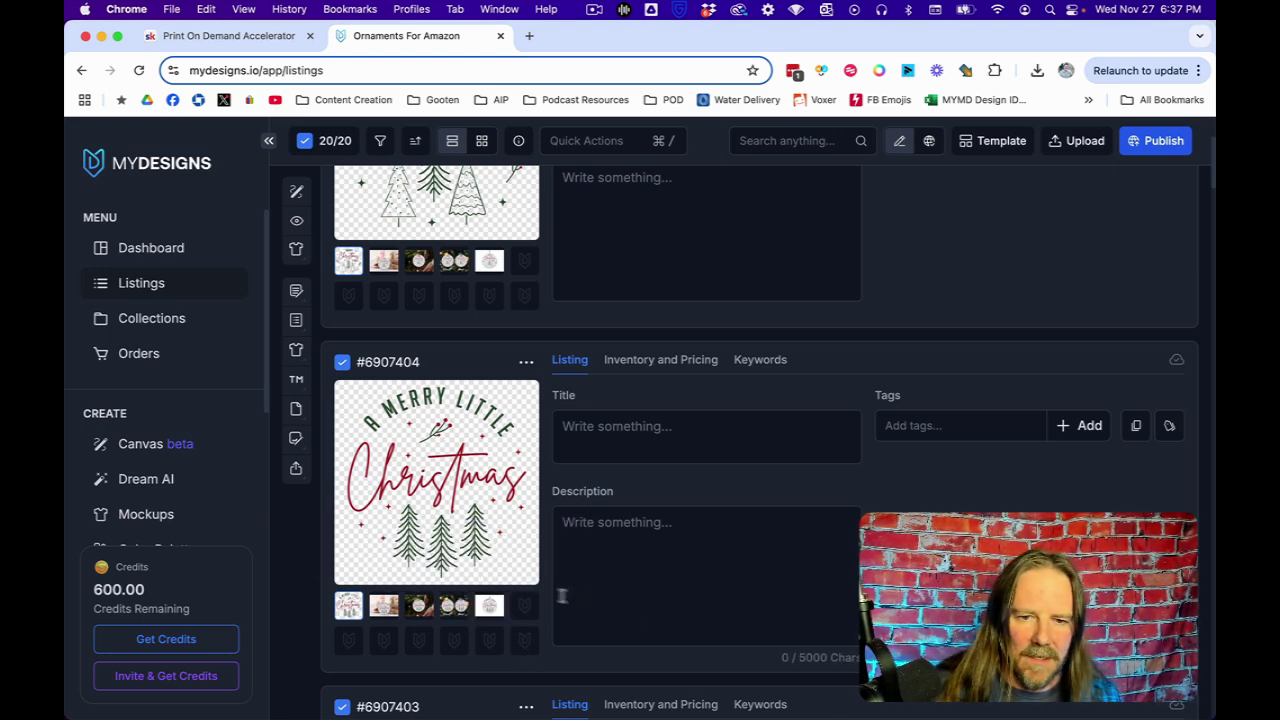
pyautogui.scroll(-5, 543, 594)
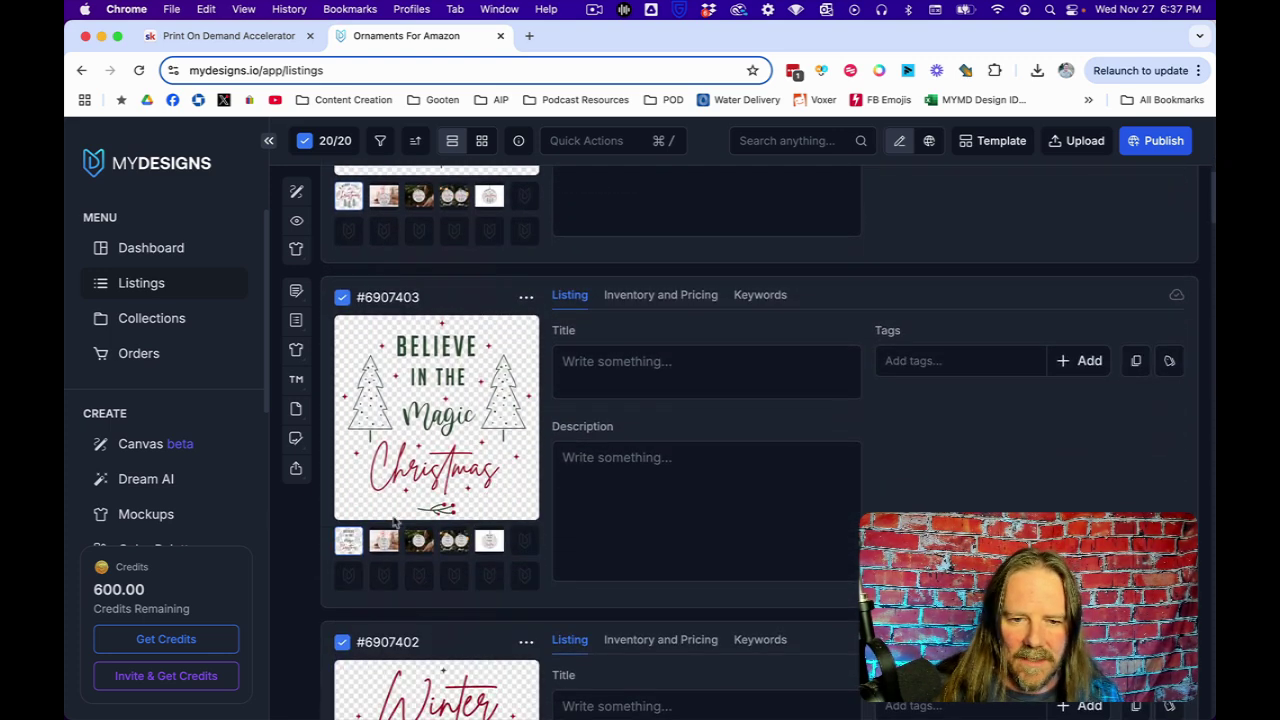
pyautogui.scroll(8, 551, 524)
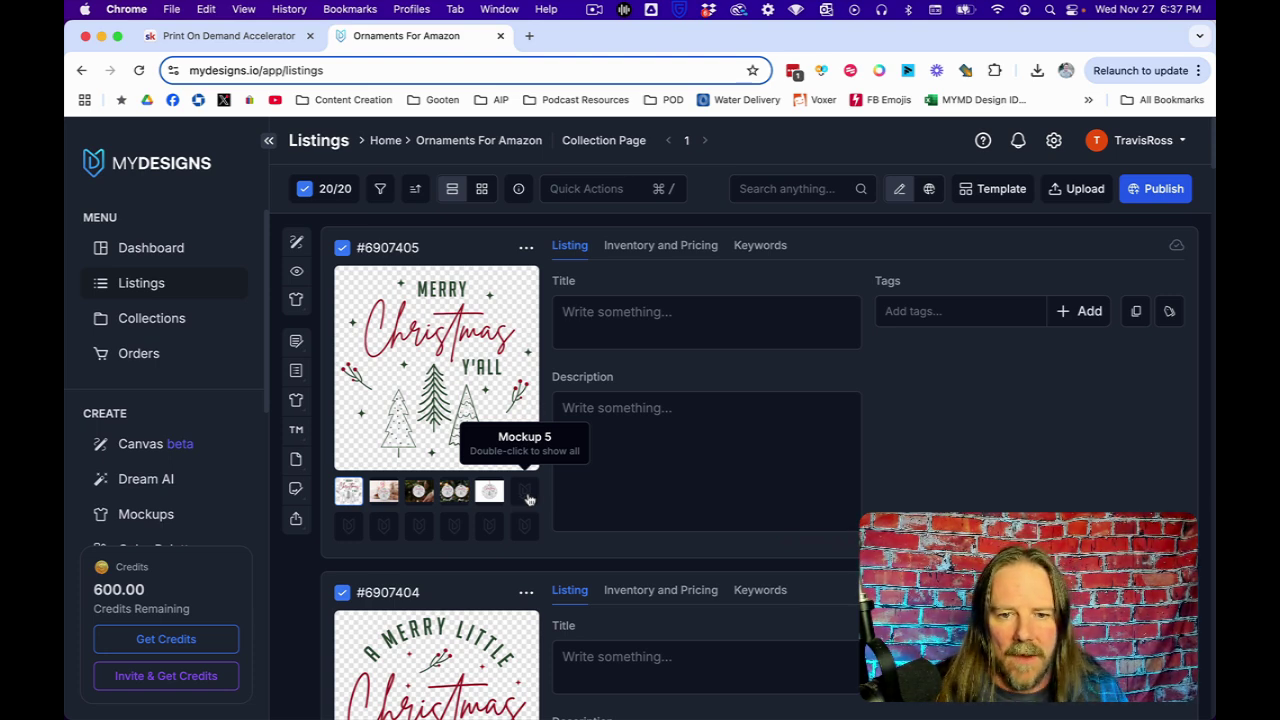
# - Open the empty Mockup 5 slot and view the upload options without uploading
pyautogui.click(528, 498)
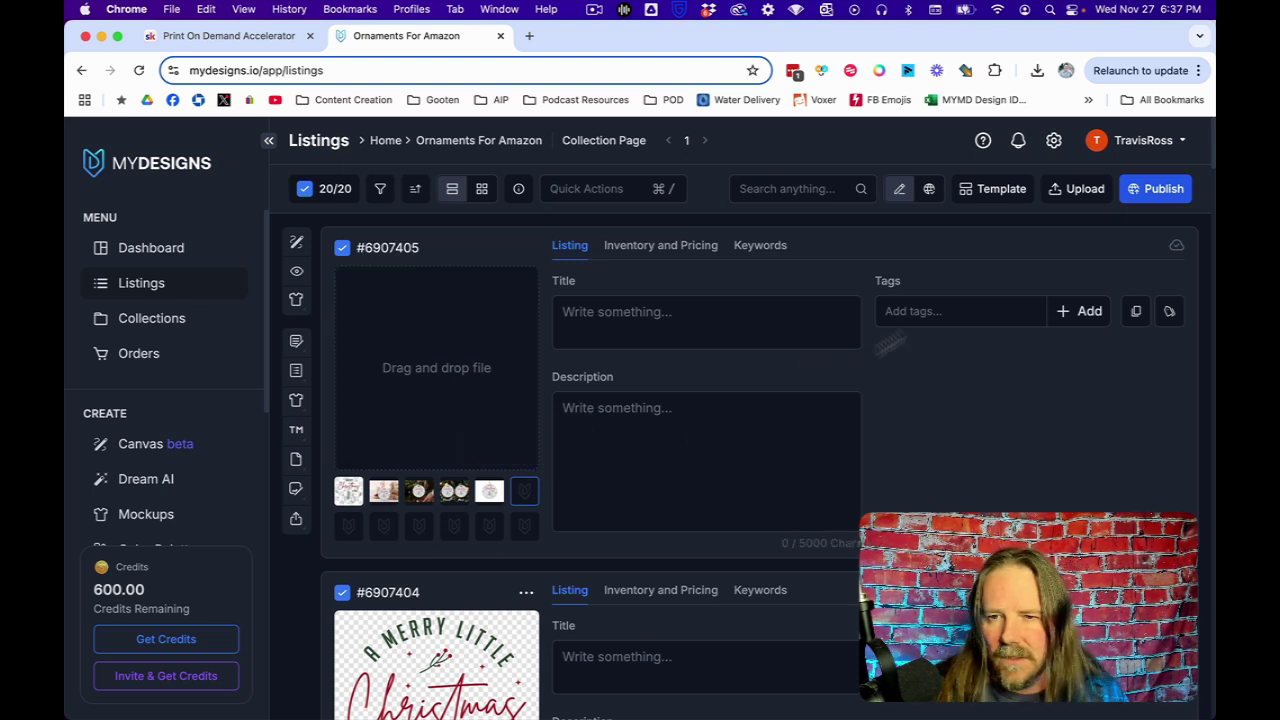
pyautogui.click(1058, 196)
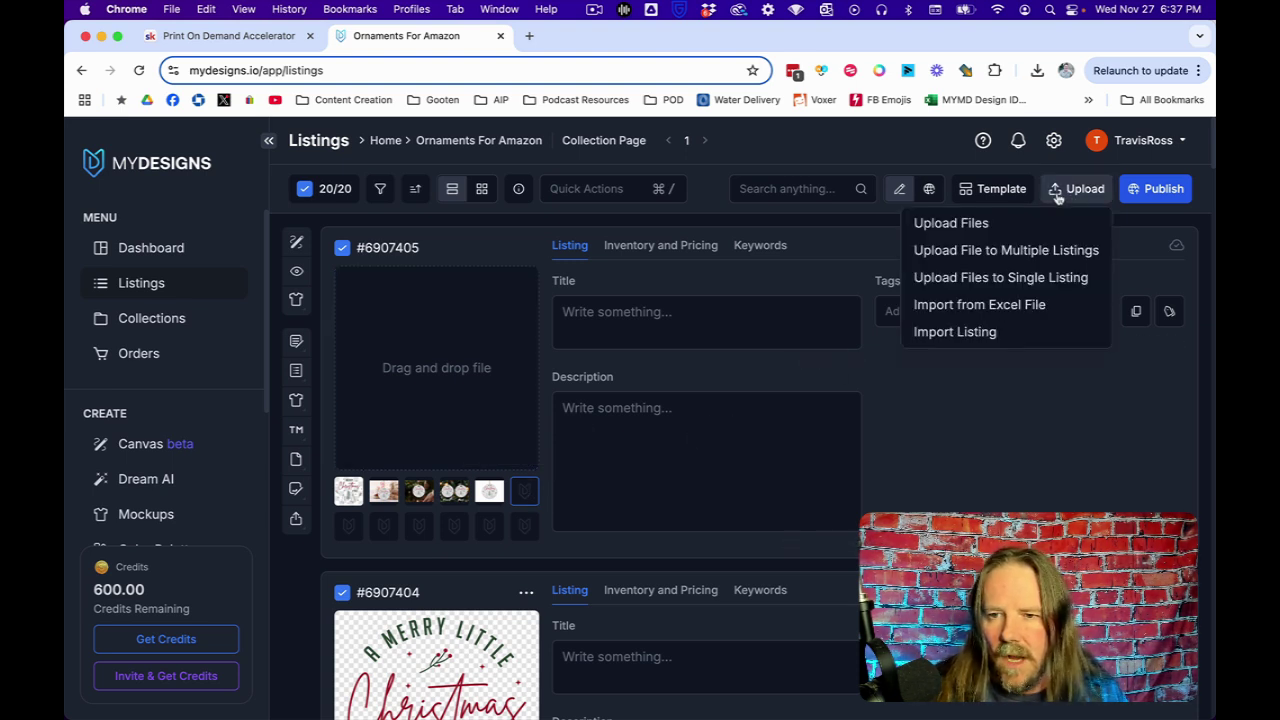
pyautogui.click(975, 252)
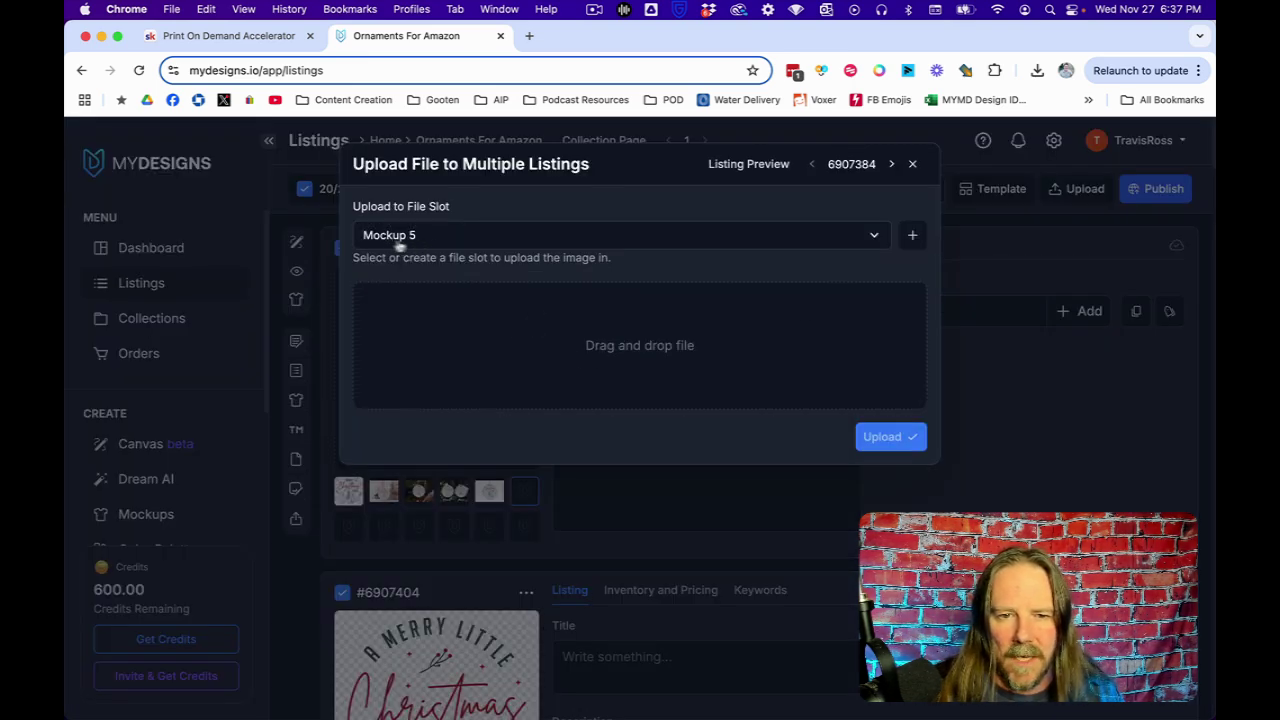
pyautogui.click(912, 165)
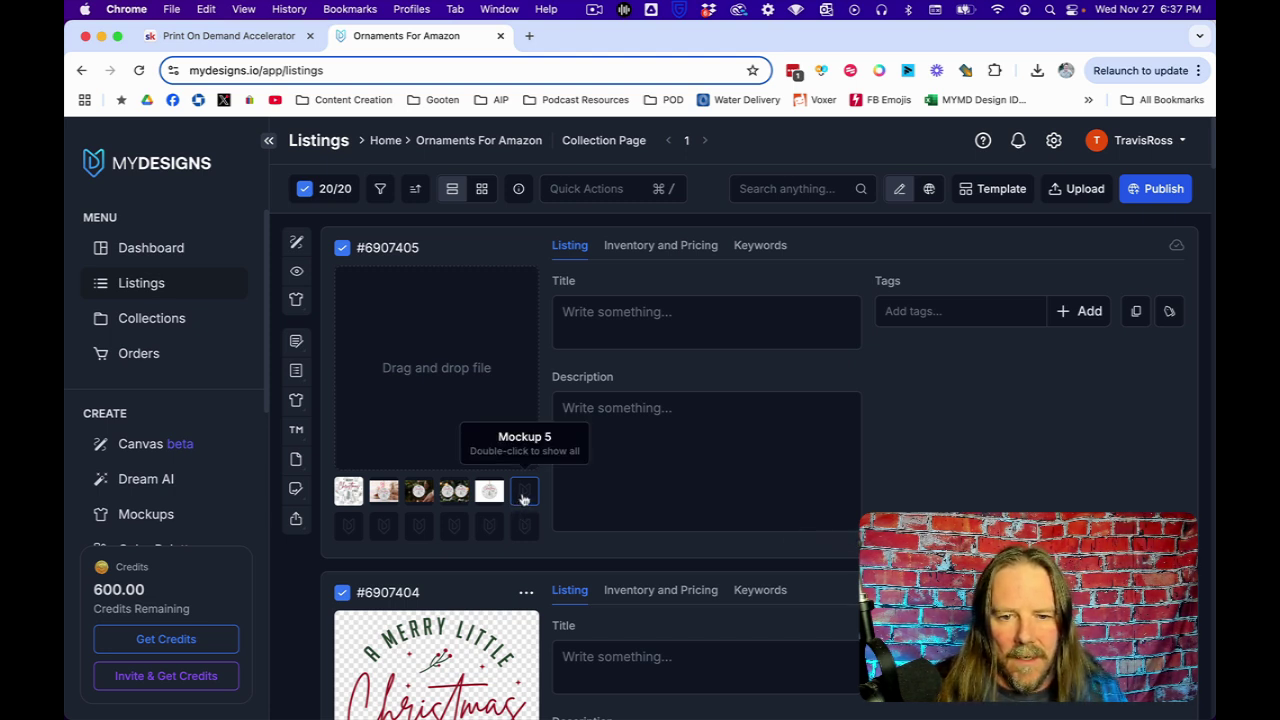
# - Show the Merry Christmas Y'all main design file in listing #6907405's preview
pyautogui.scroll(-5, 525, 494)
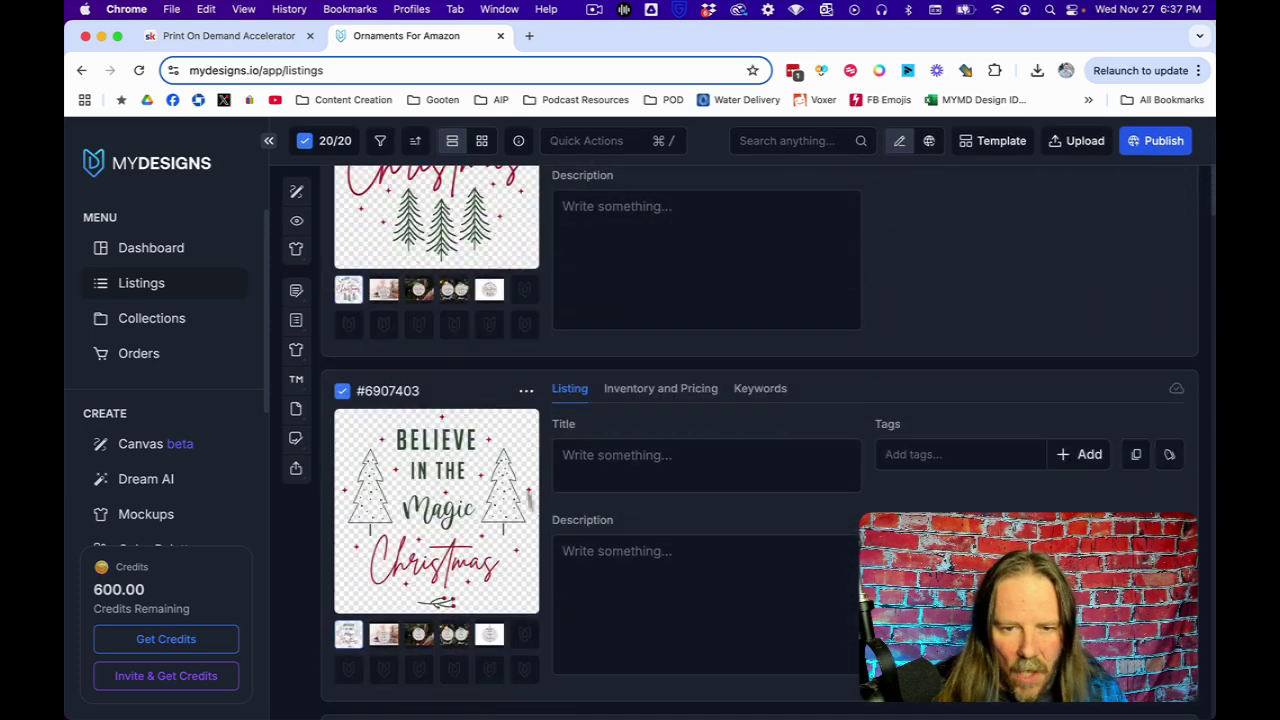
pyautogui.scroll(5, 523, 430)
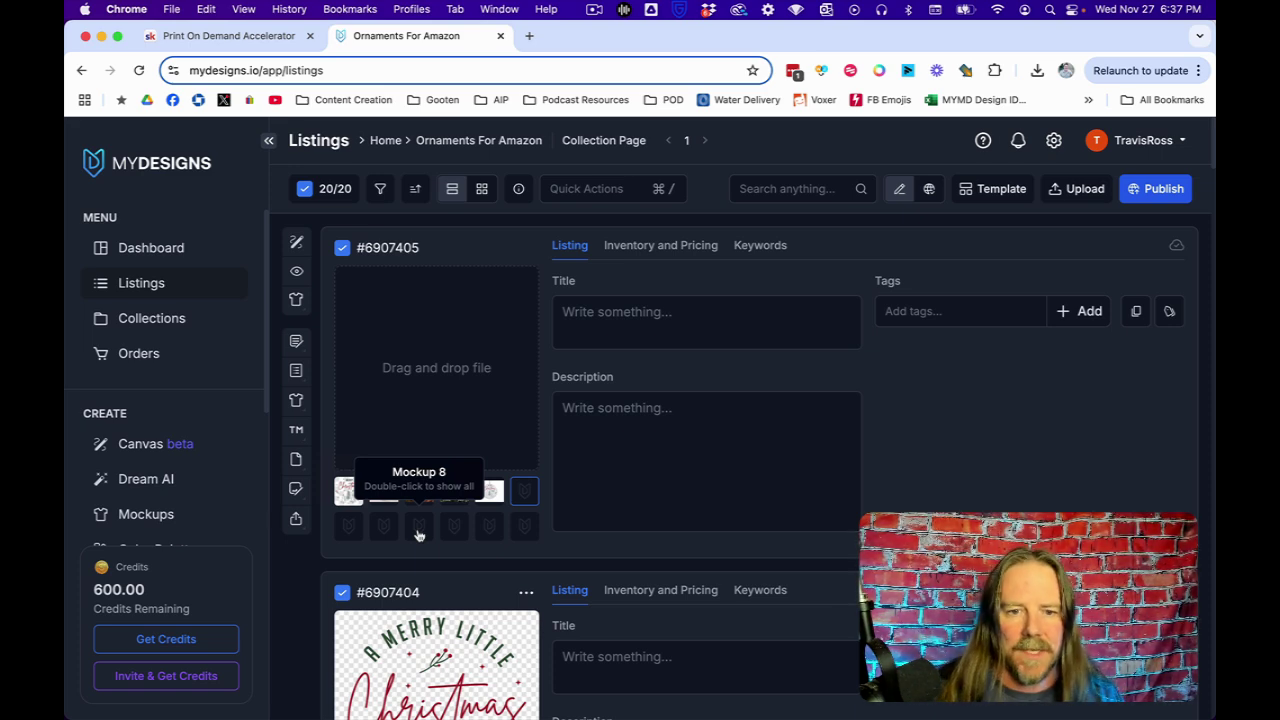
pyautogui.click(591, 494)
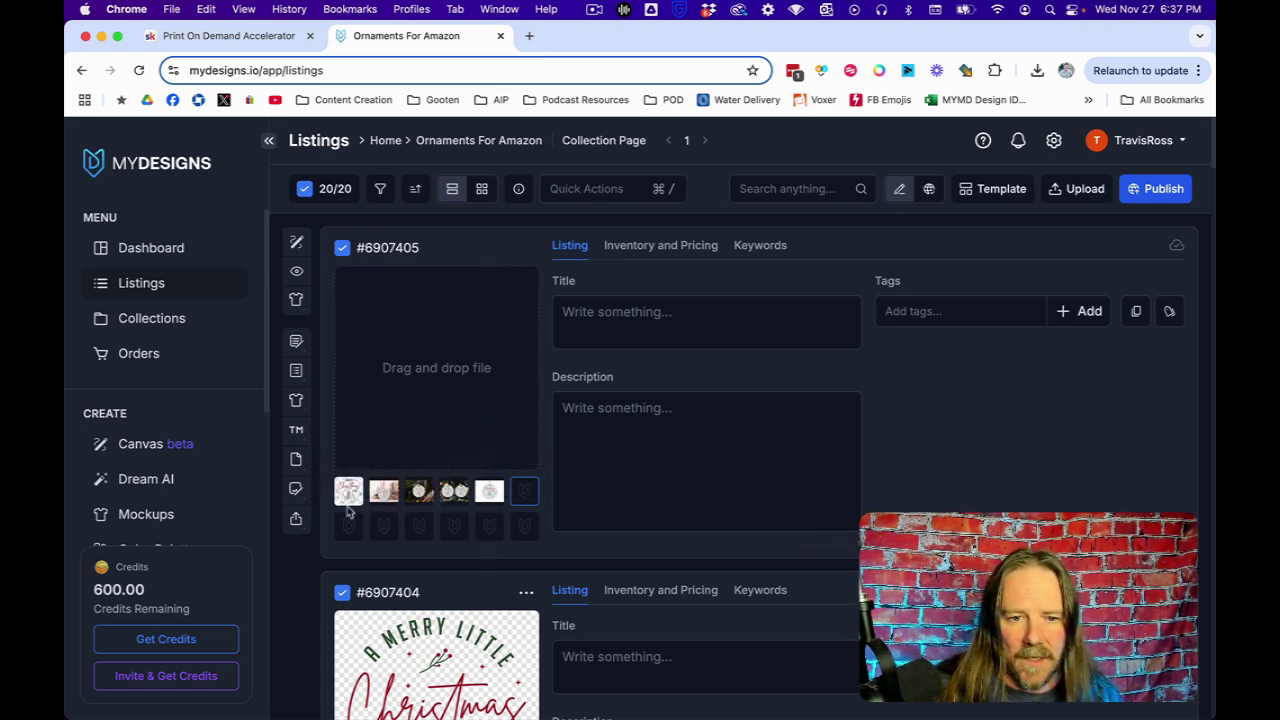
pyautogui.click(348, 490)
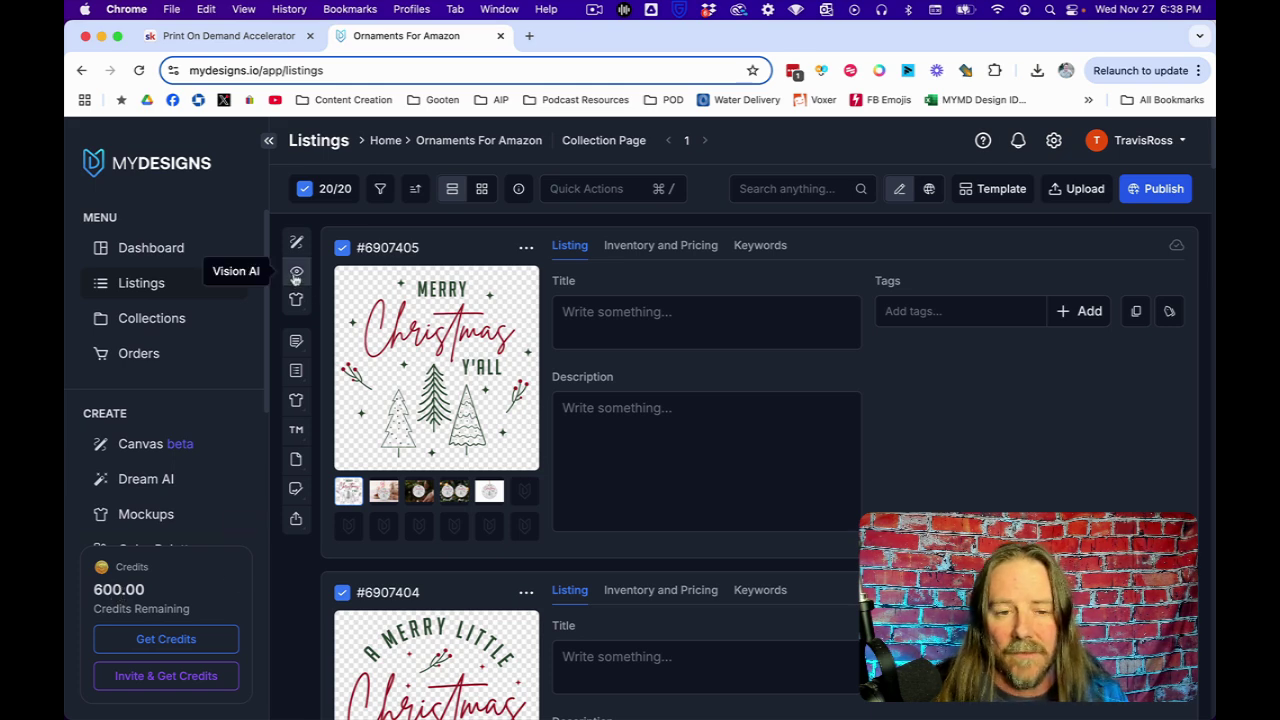
# - Open Vision AI for #6907384, pick Ornaments via 'orn', keeping Etsy and MD 1.5
pyautogui.click(295, 276)
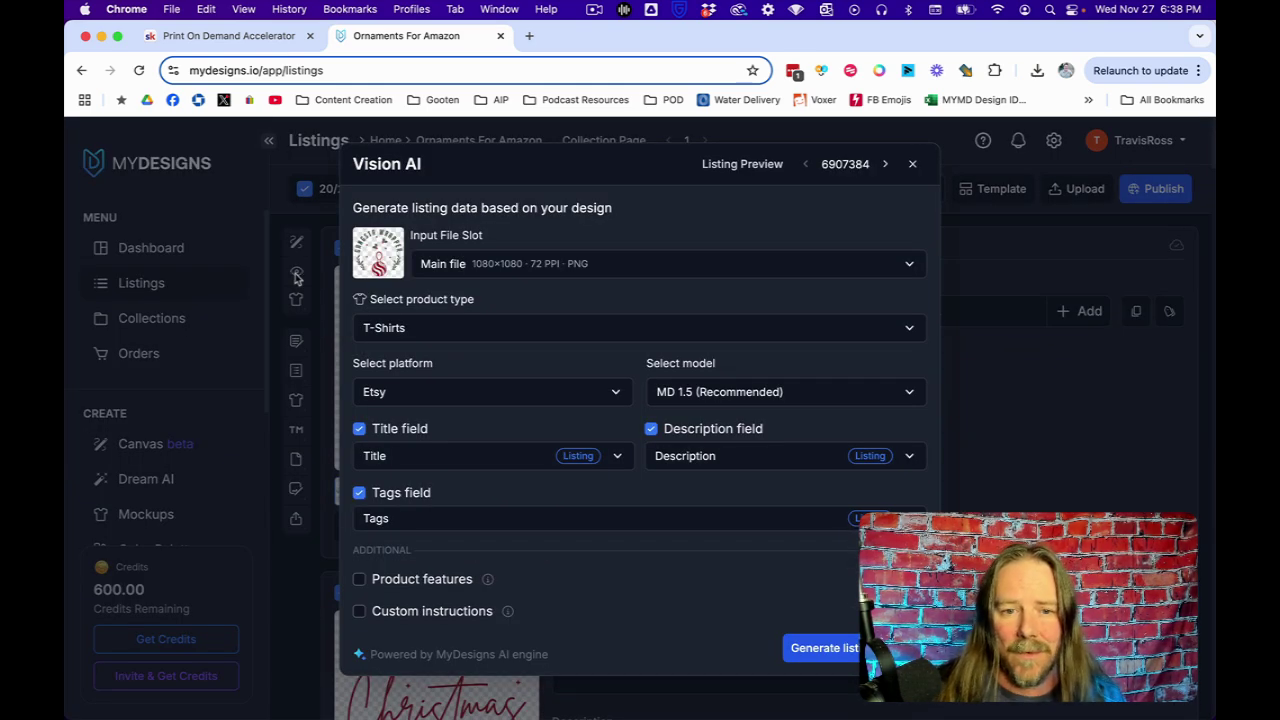
pyautogui.click(417, 327)
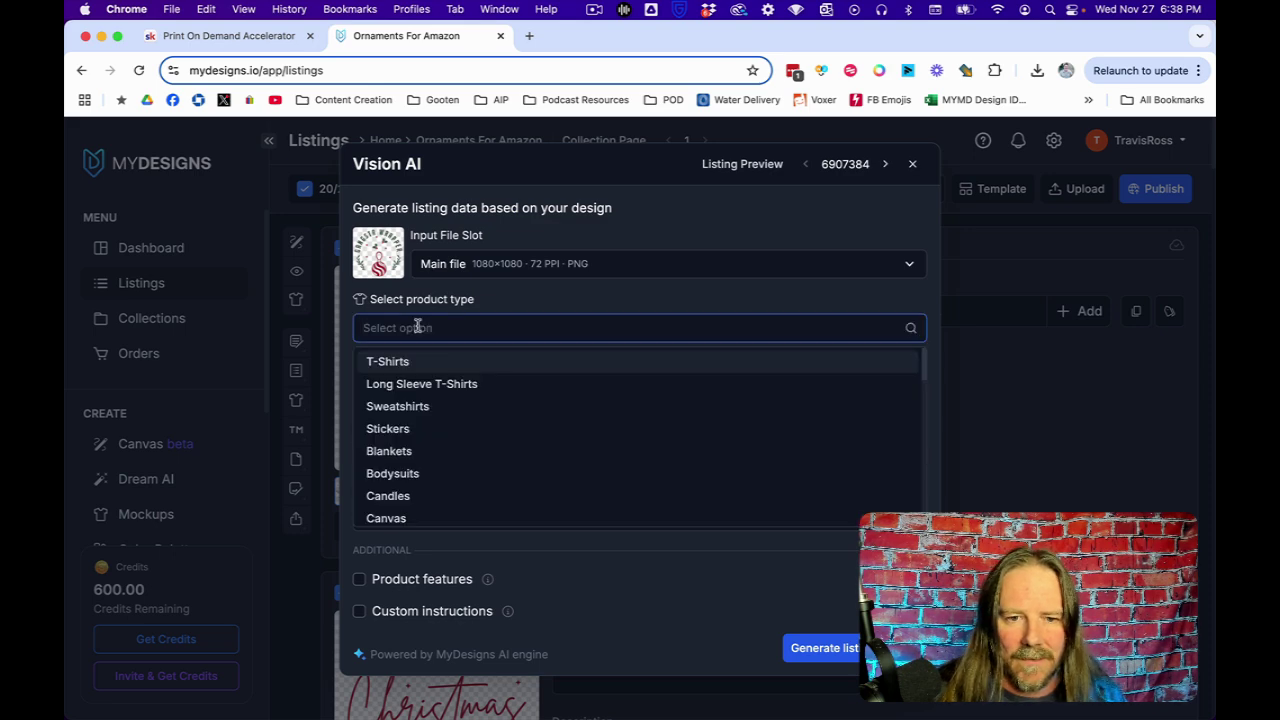
pyautogui.write('or')
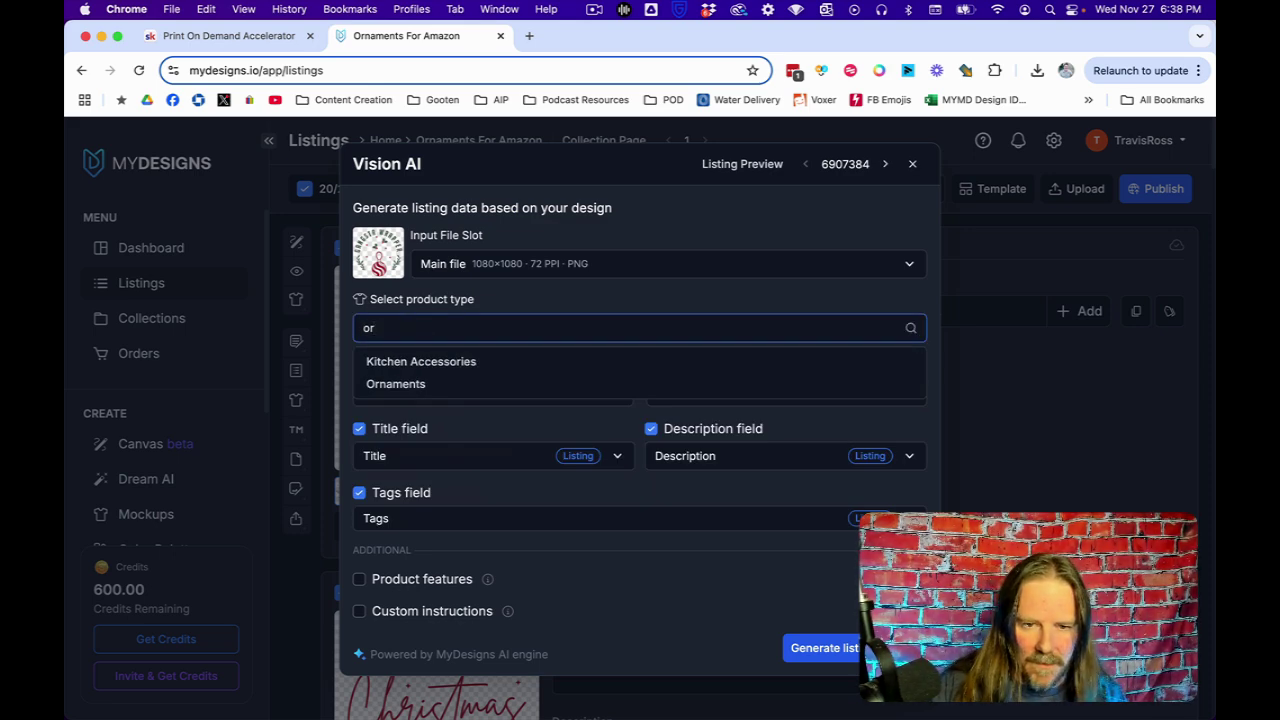
pyautogui.write('nament')
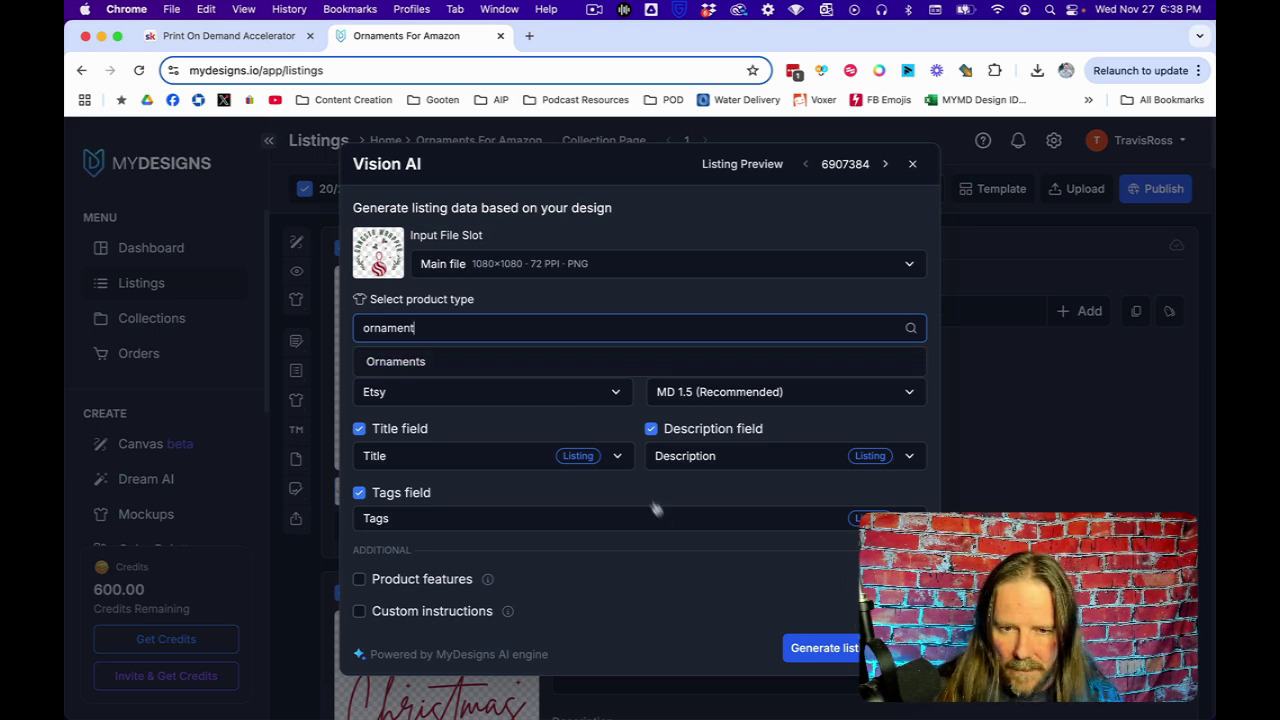
pyautogui.click(425, 361)
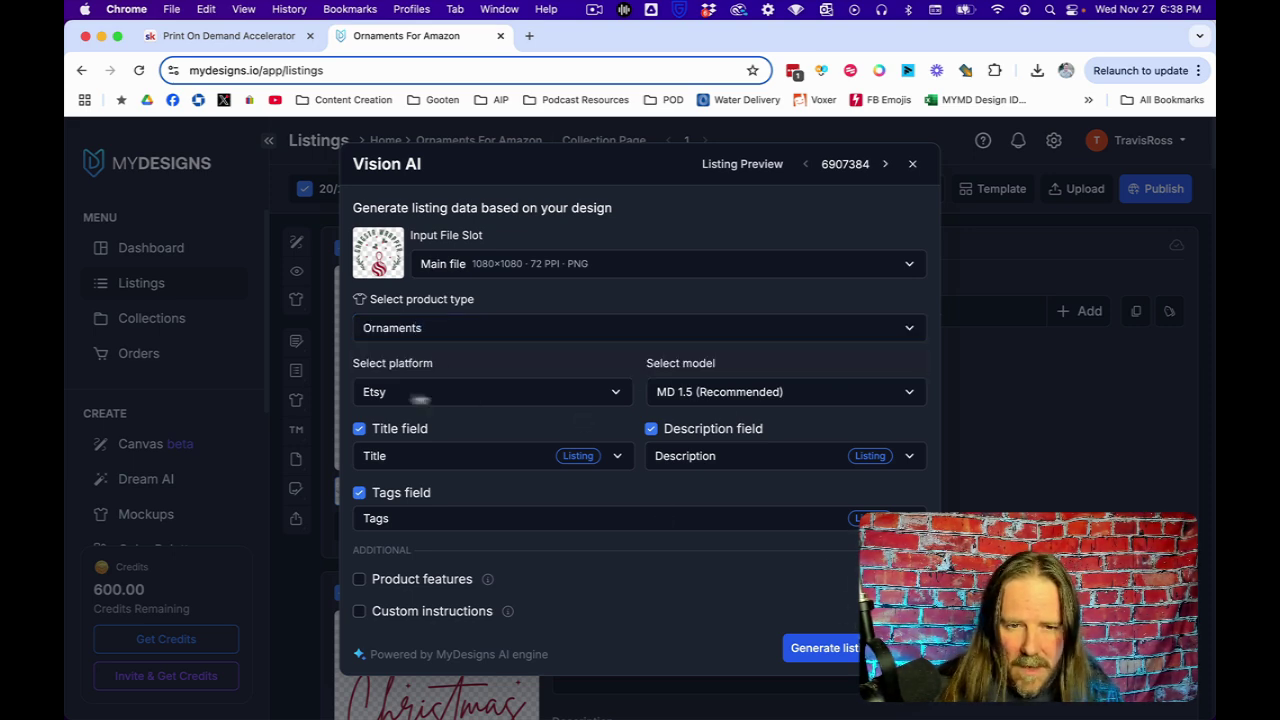
pyautogui.click(423, 402)
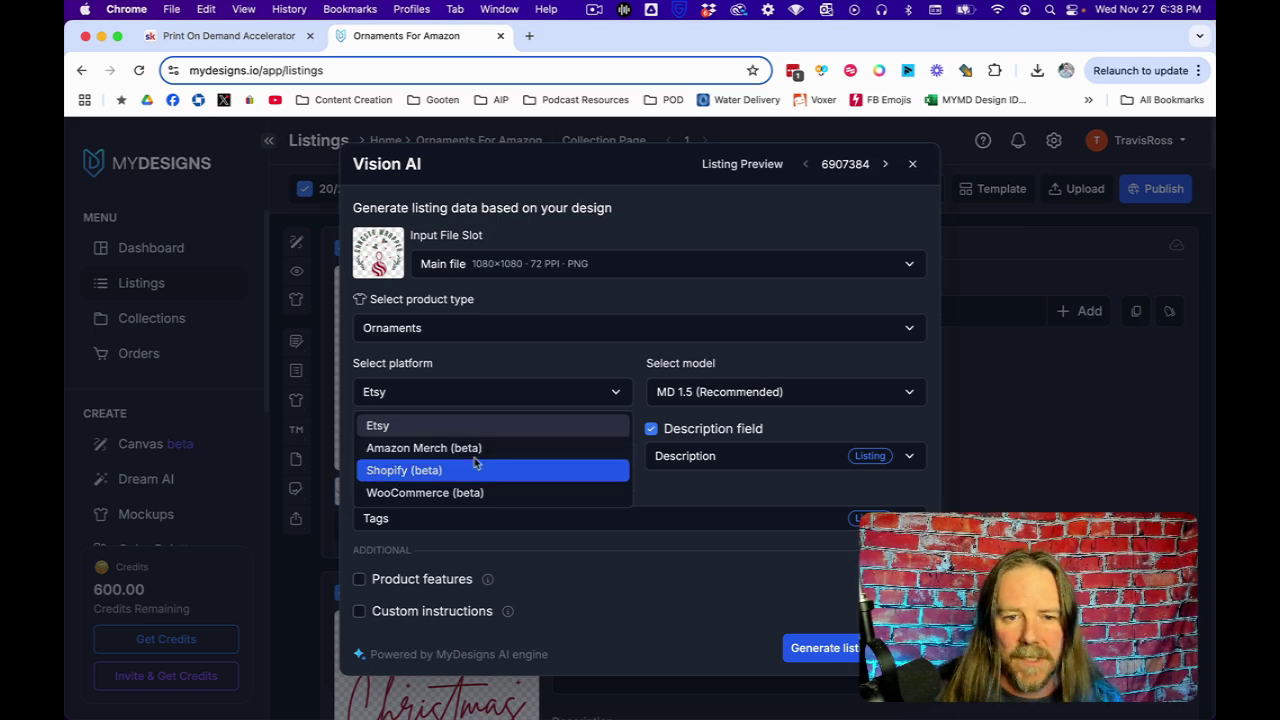
pyautogui.click(484, 385)
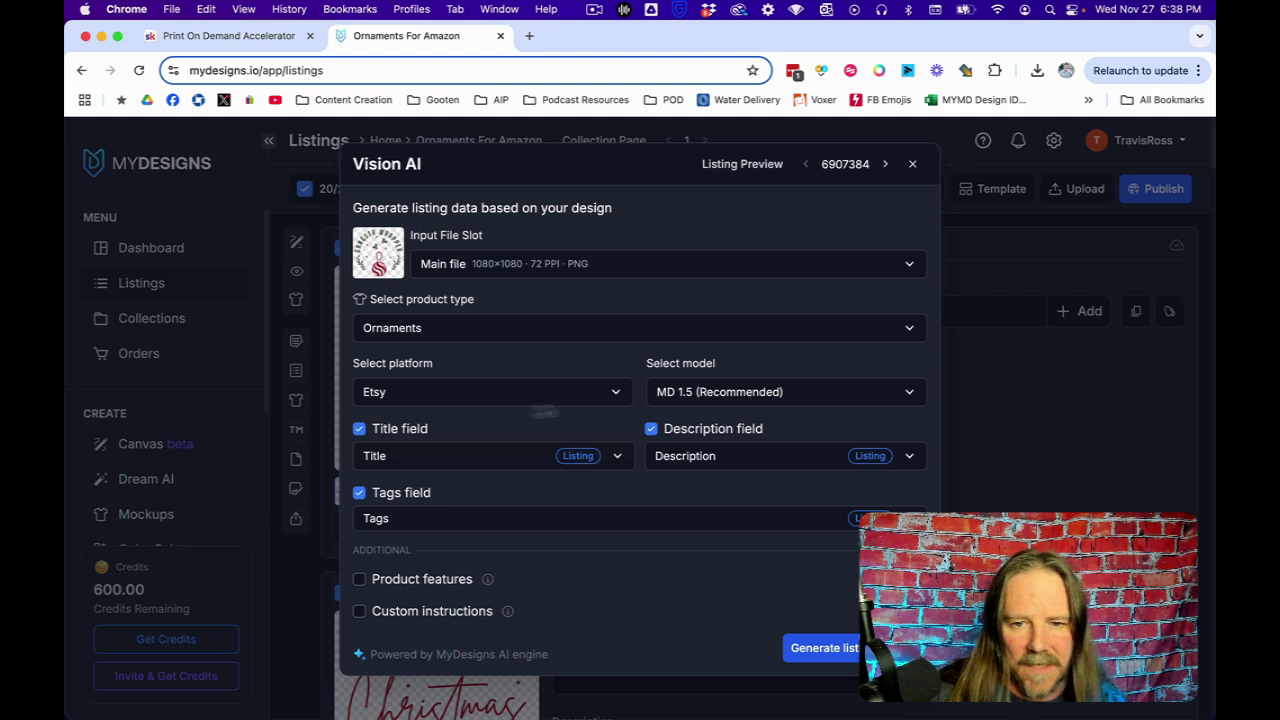
pyautogui.click(692, 400)
pyautogui.click(694, 397)
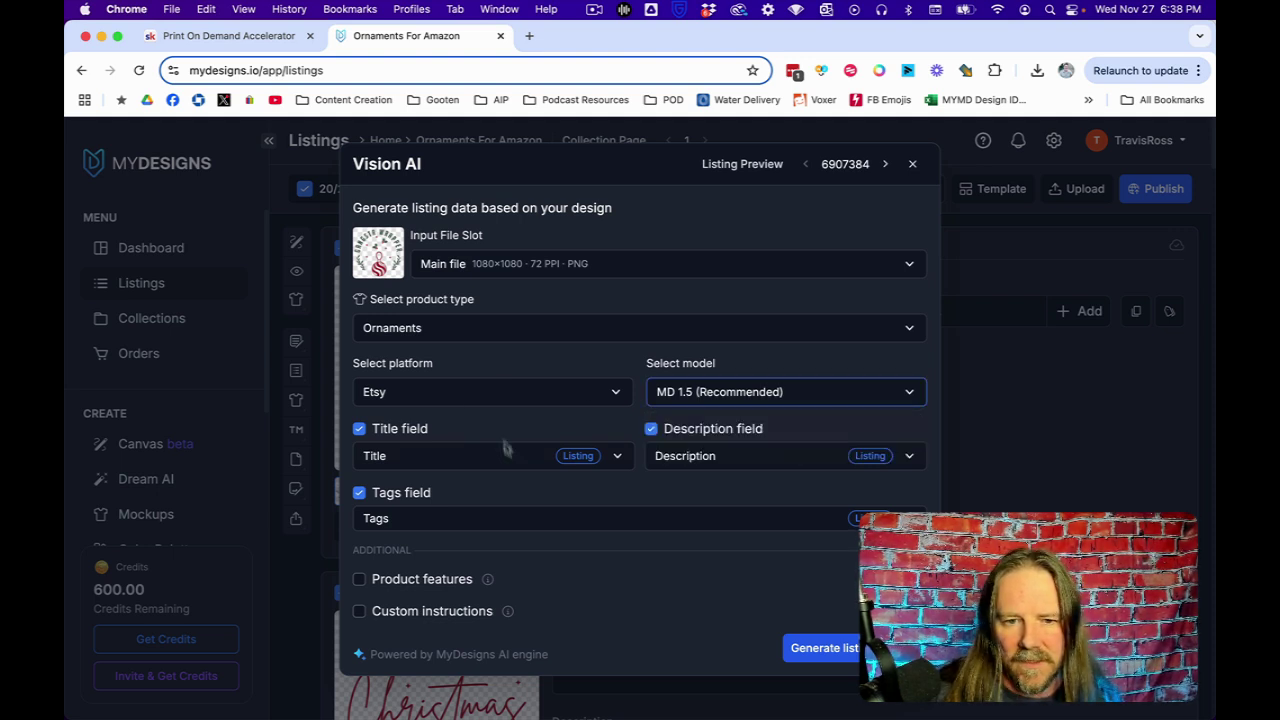
# - Enable product features and choose Round Ceramic Ornament
pyautogui.click(359, 580)
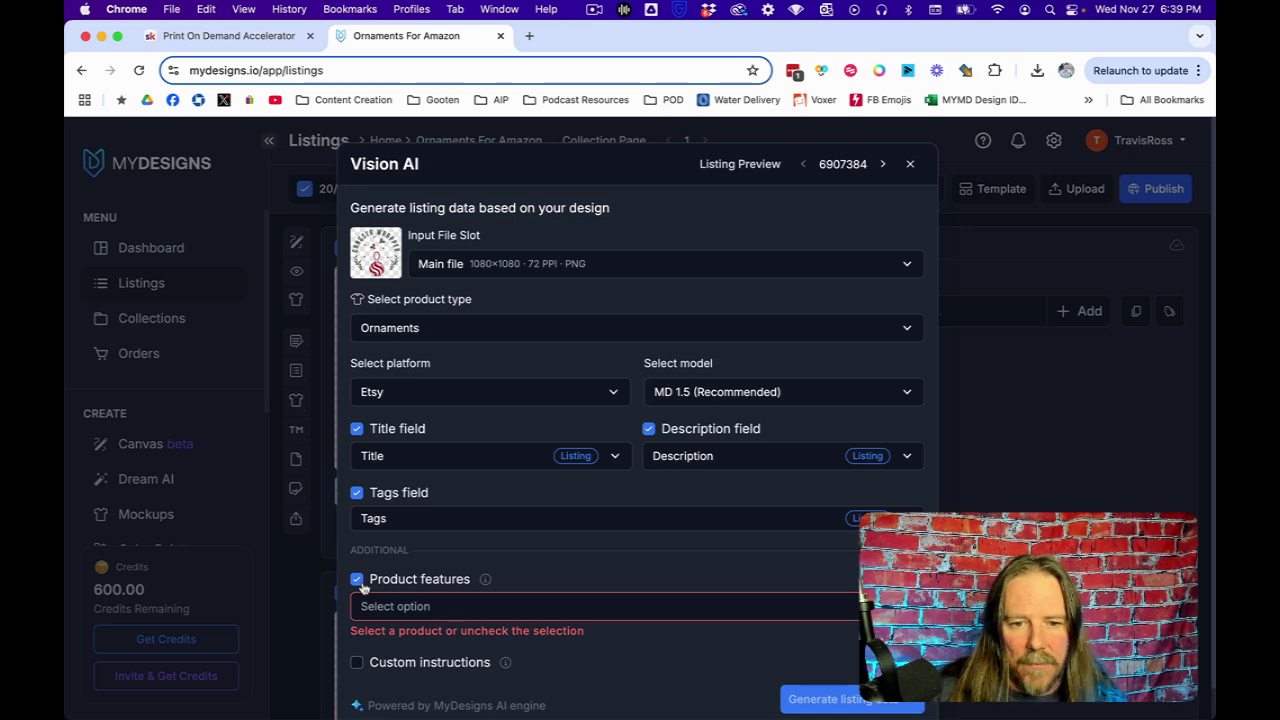
pyautogui.click(451, 610)
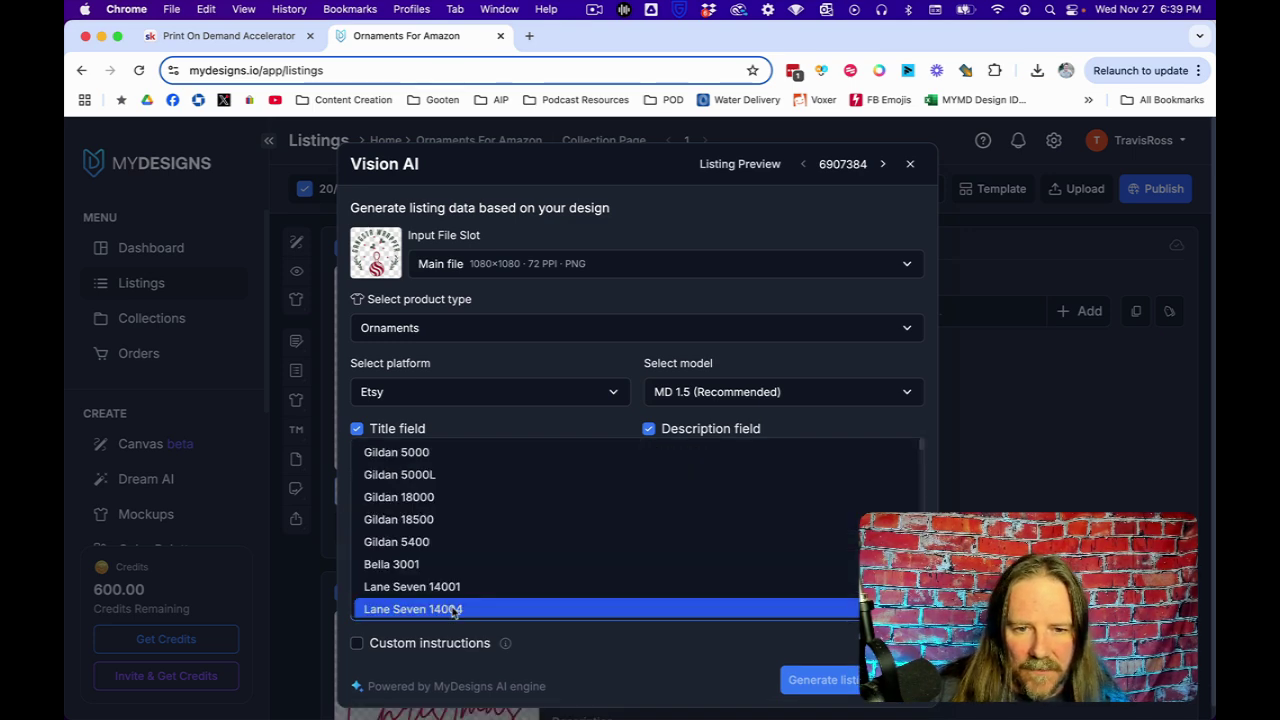
pyautogui.click(599, 656)
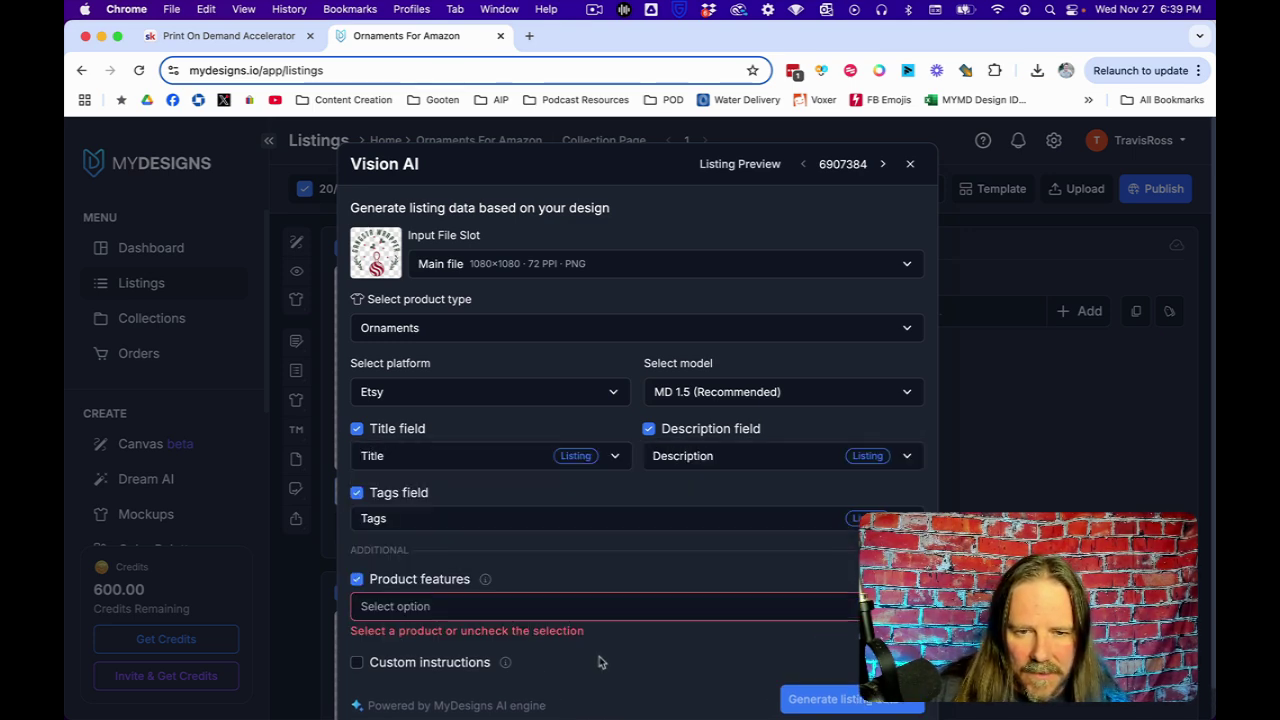
pyautogui.click(731, 612)
pyautogui.scroll(-10, 731, 612)
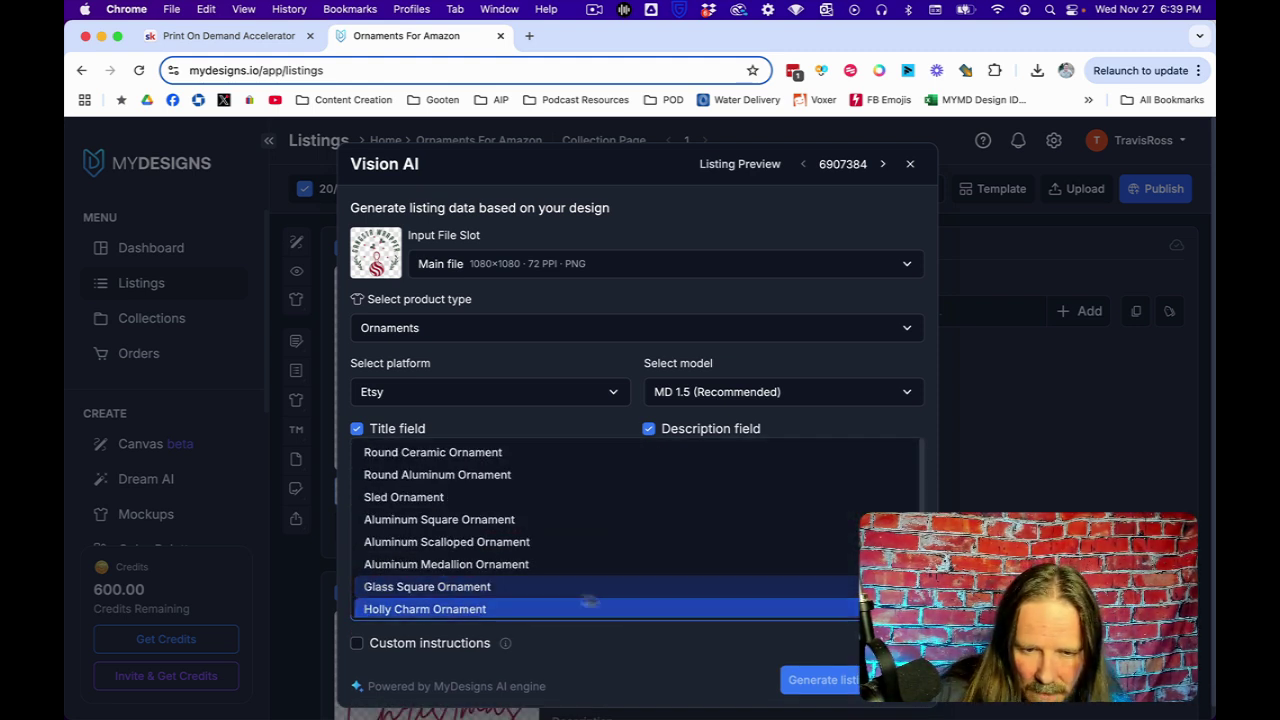
pyautogui.click(435, 455)
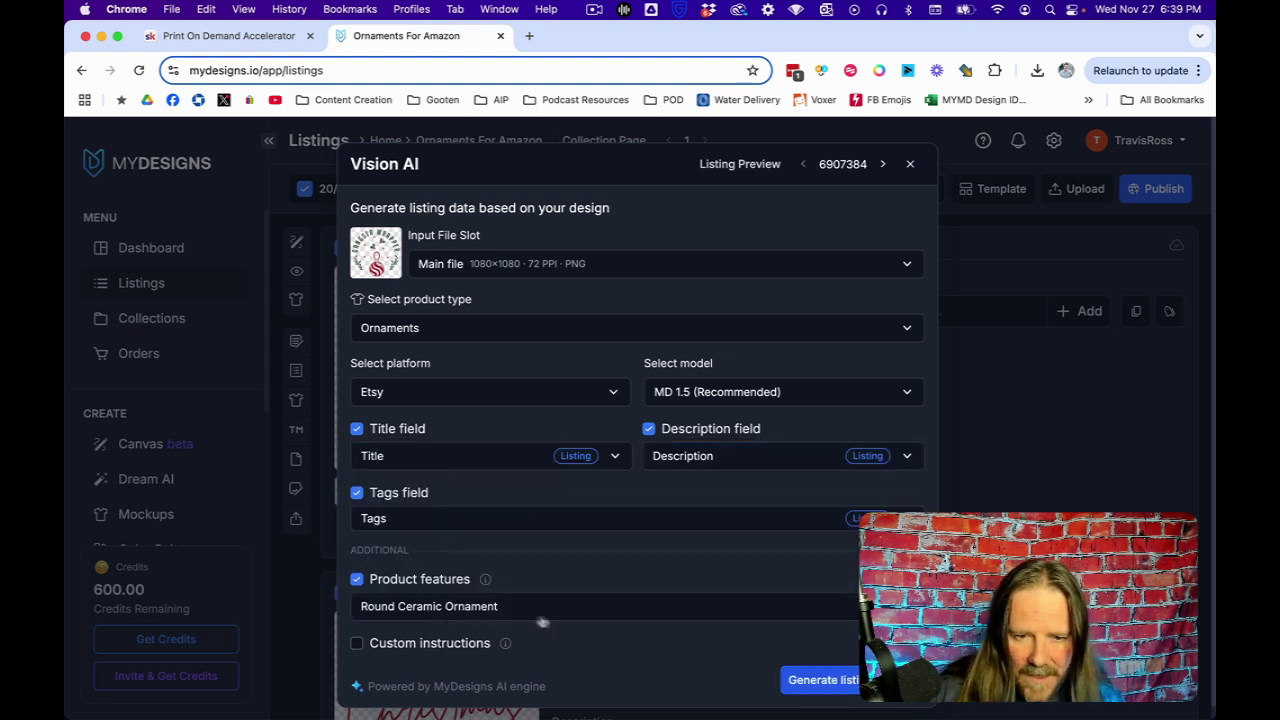
# - Enable custom instructions reading 'These are all 2-sided ornaments'
pyautogui.click(358, 646)
pyautogui.click(420, 672)
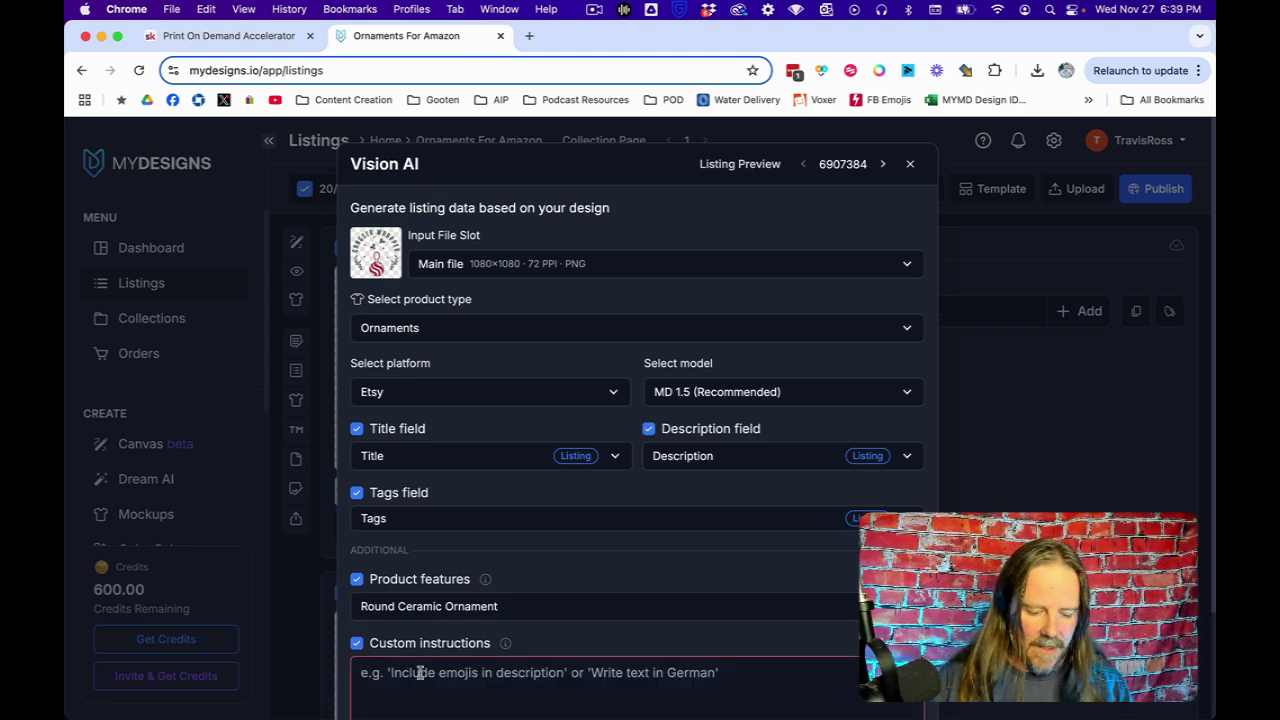
pyautogui.write('These are all 2-s')
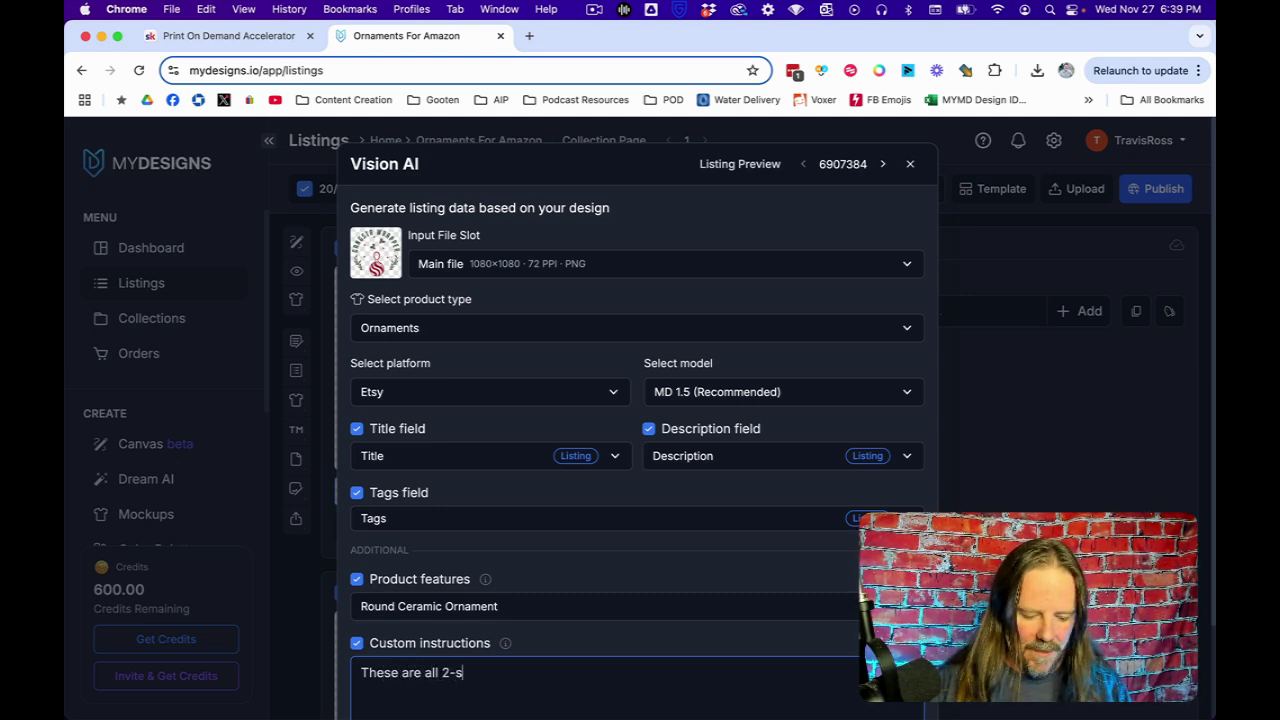
pyautogui.write('ided ornaments')
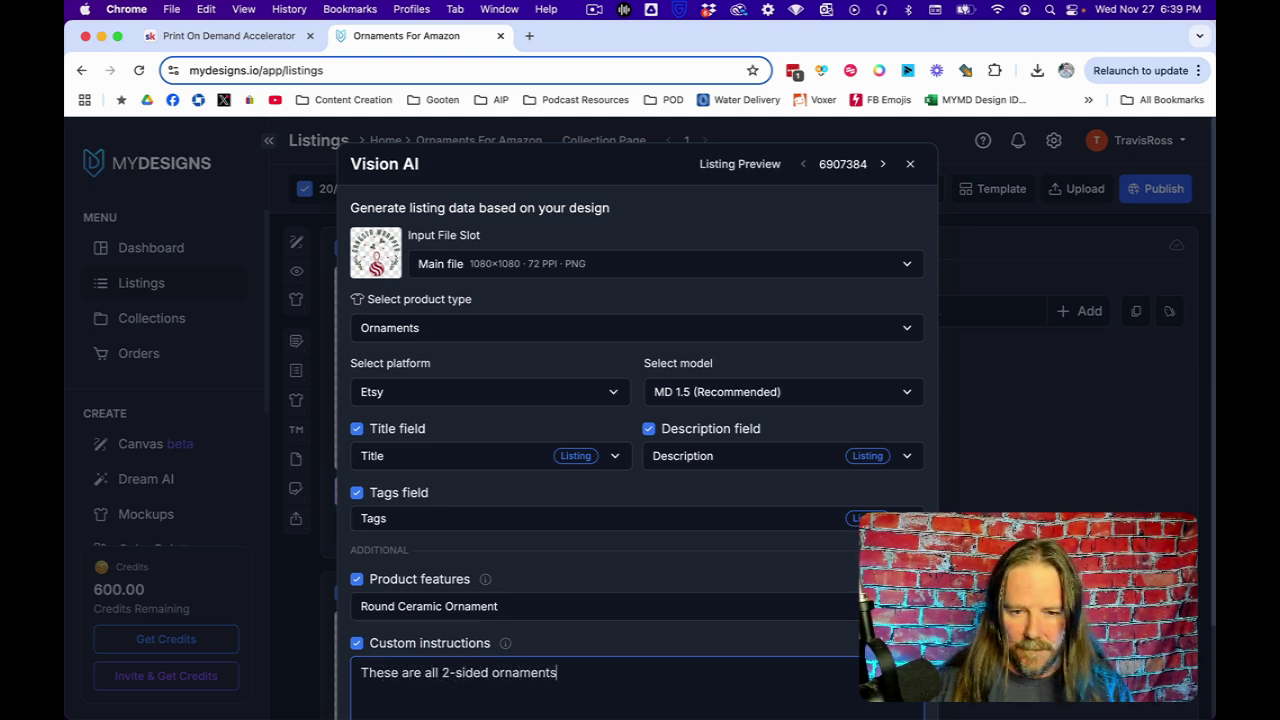
pyautogui.scroll(-2, 660, 634)
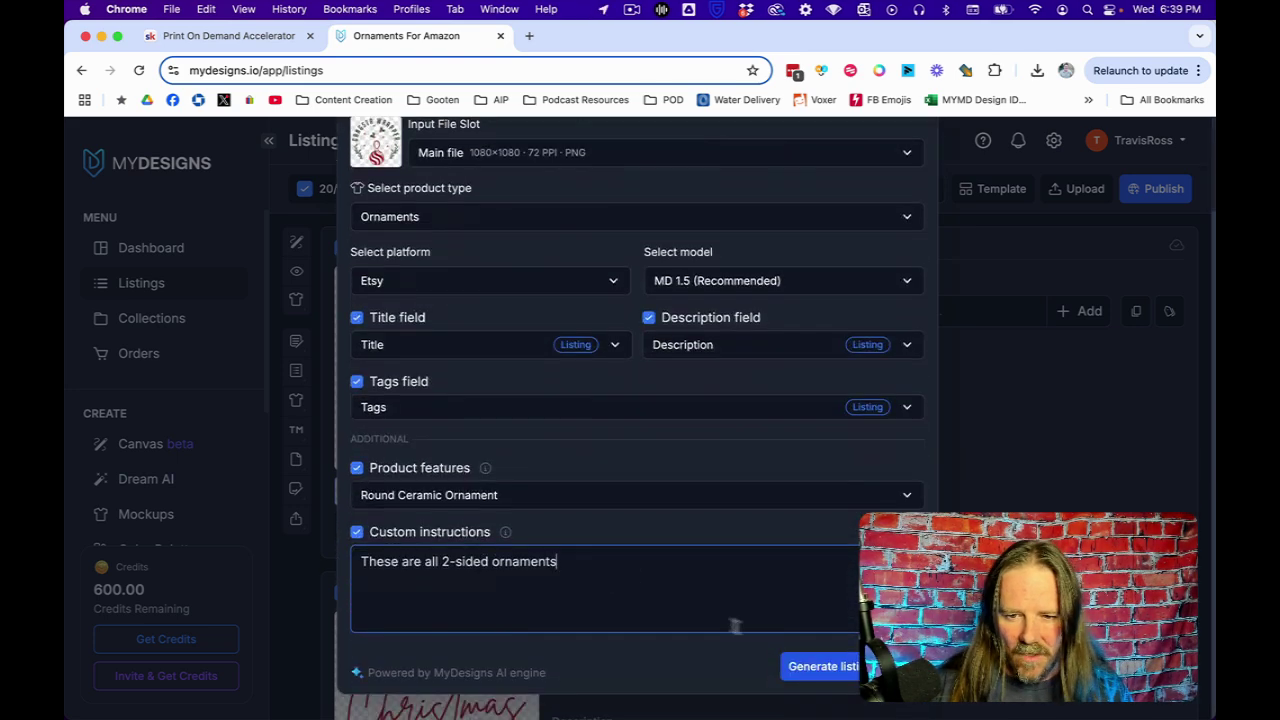
# - Run Vision AI on all 20 listings and review the generated title and tags
pyautogui.click(822, 666)
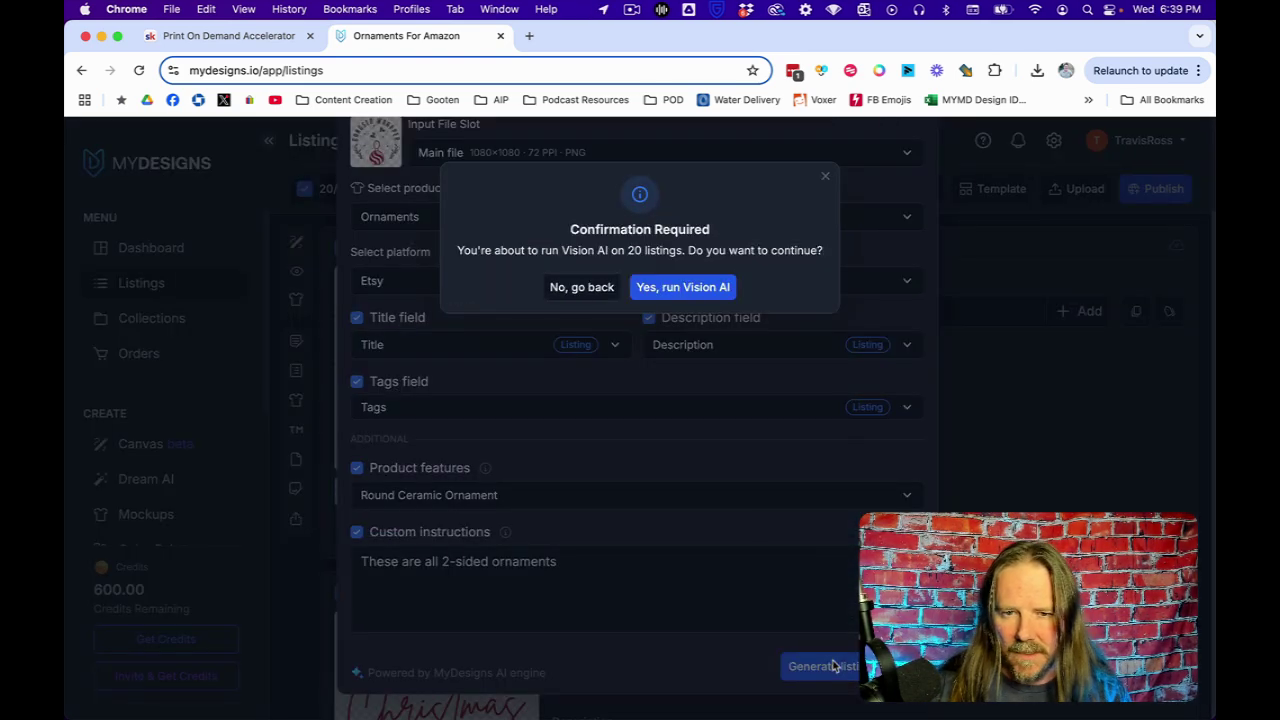
pyautogui.click(695, 289)
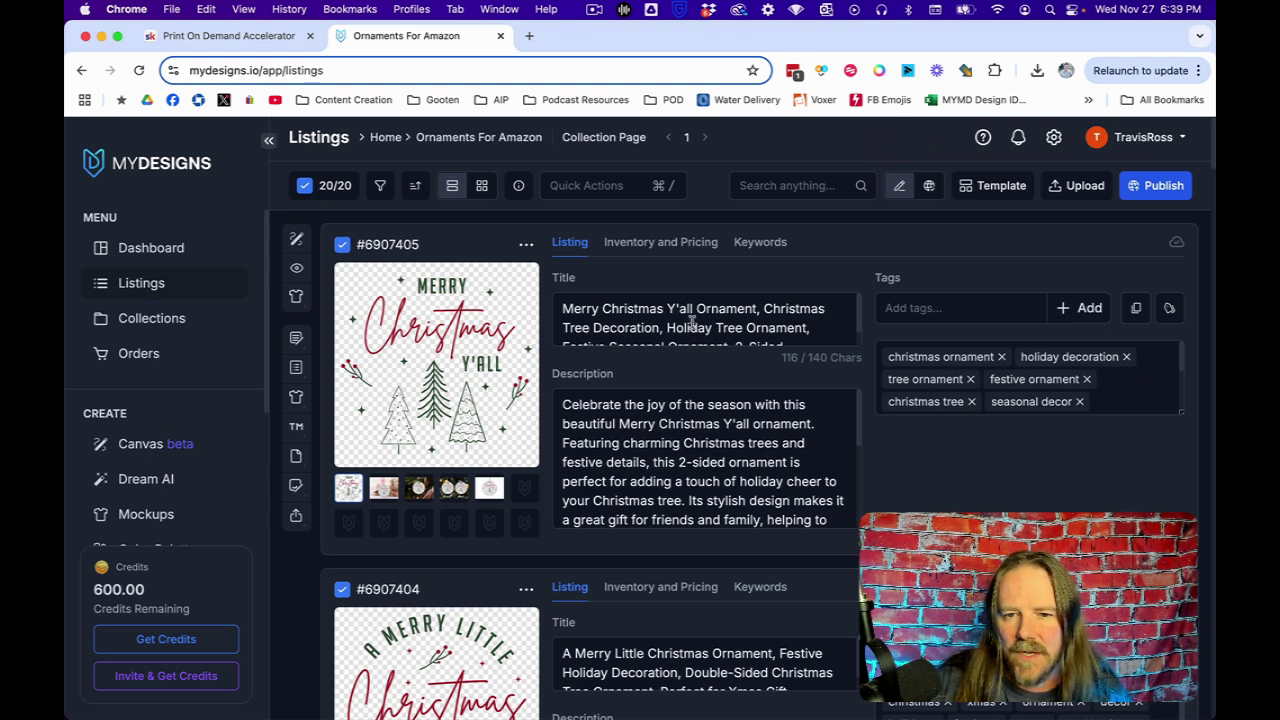
pyautogui.scroll(-2, 686, 320)
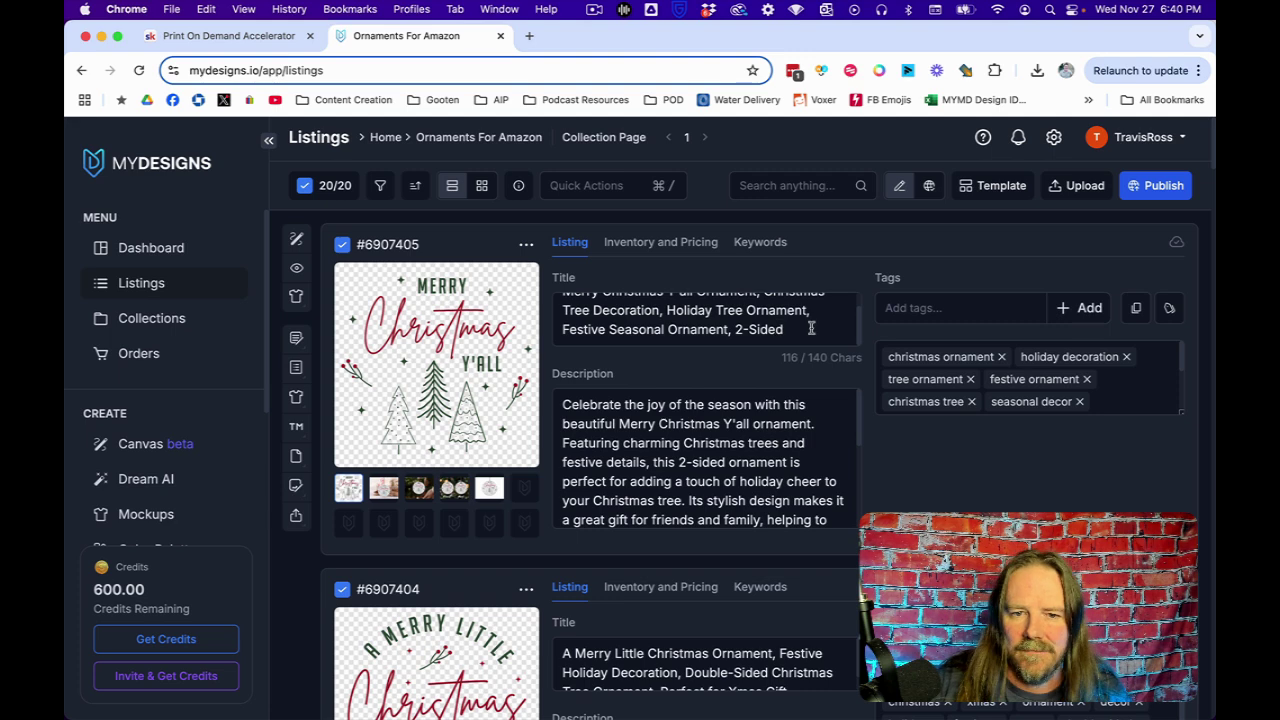
pyautogui.scroll(2, 811, 328)
pyautogui.scroll(-1, 811, 328)
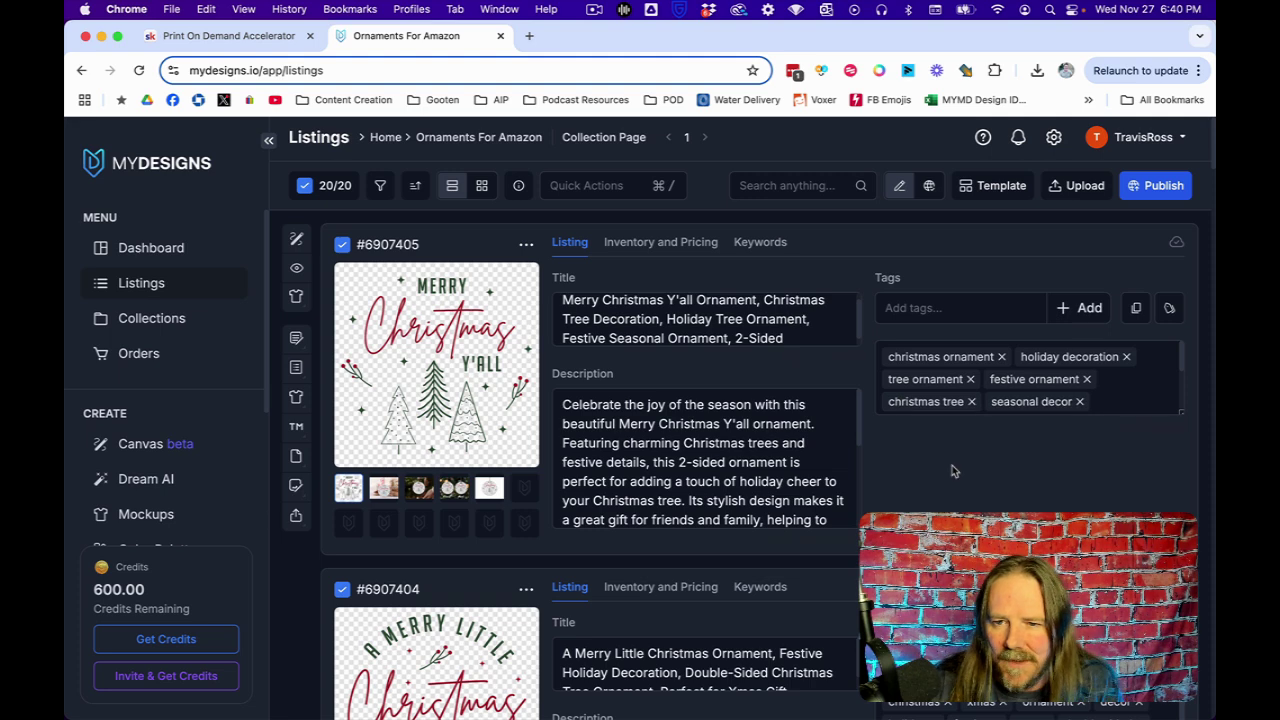
pyautogui.scroll(-5, 1060, 400)
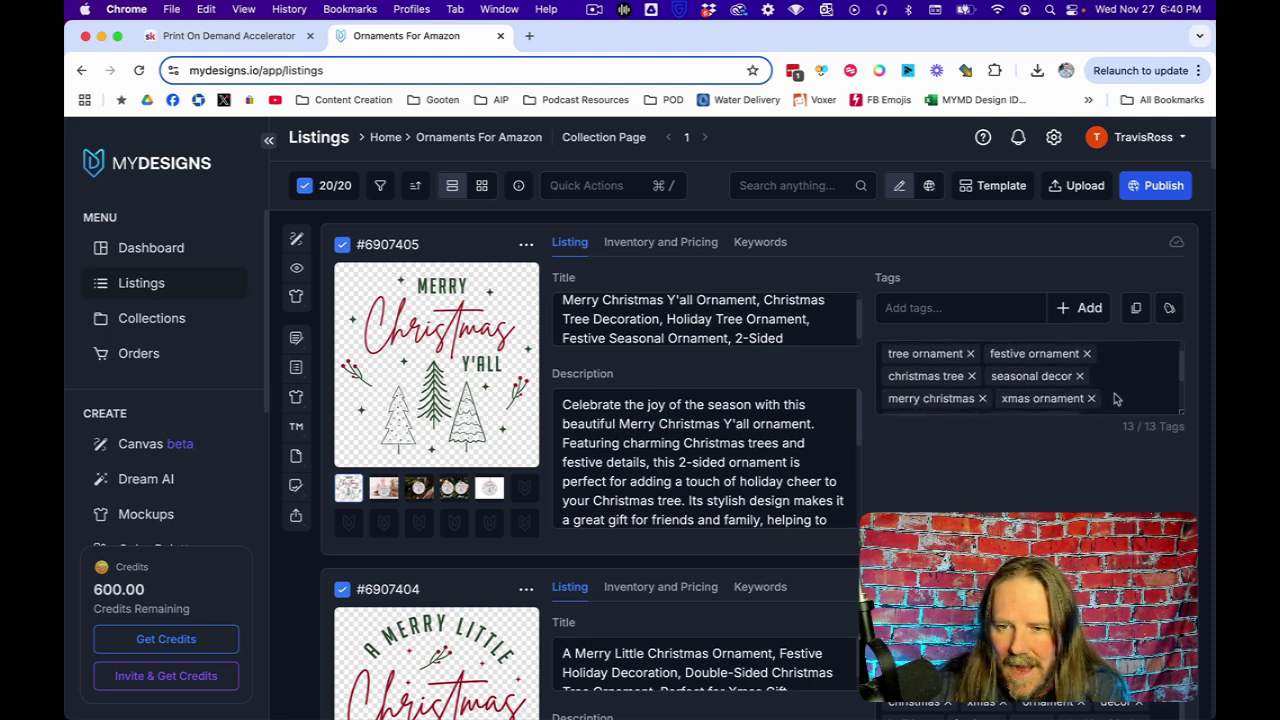
pyautogui.scroll(5, 1022, 398)
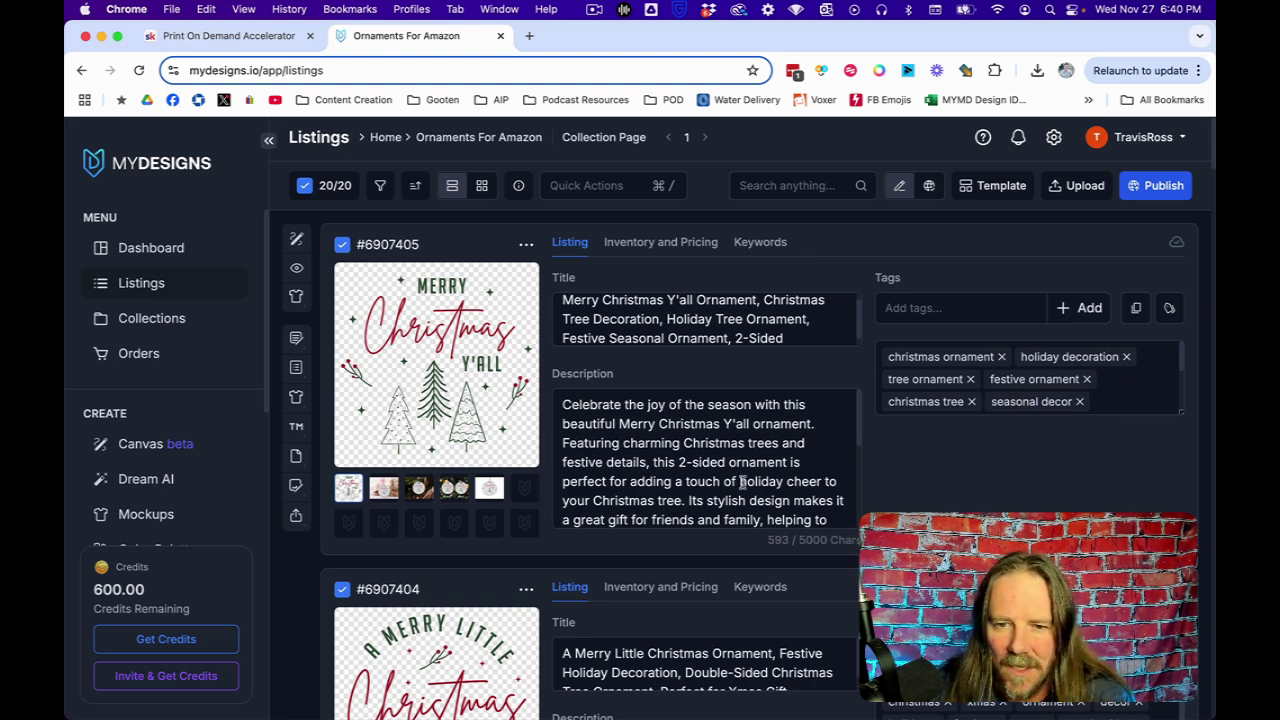
# - Select the Product Features heading in the first listing's description
pyautogui.scroll(-2, 750, 452)
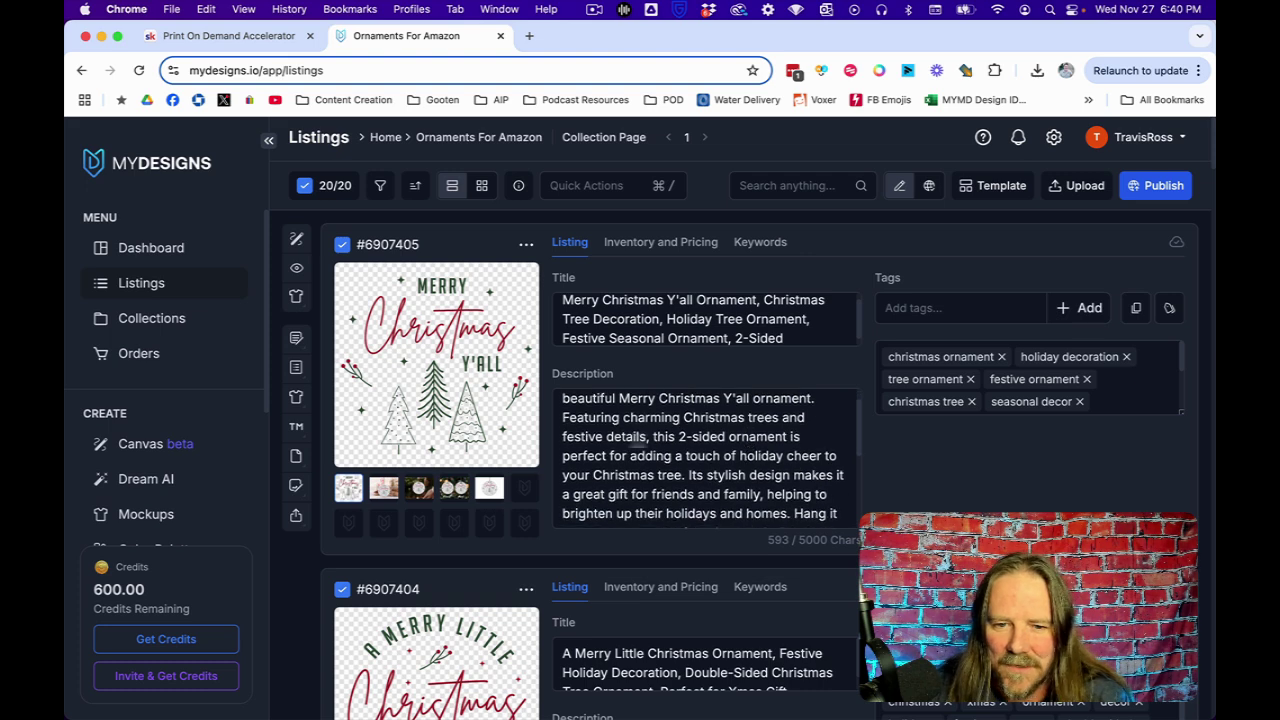
pyautogui.scroll(-5, 670, 446)
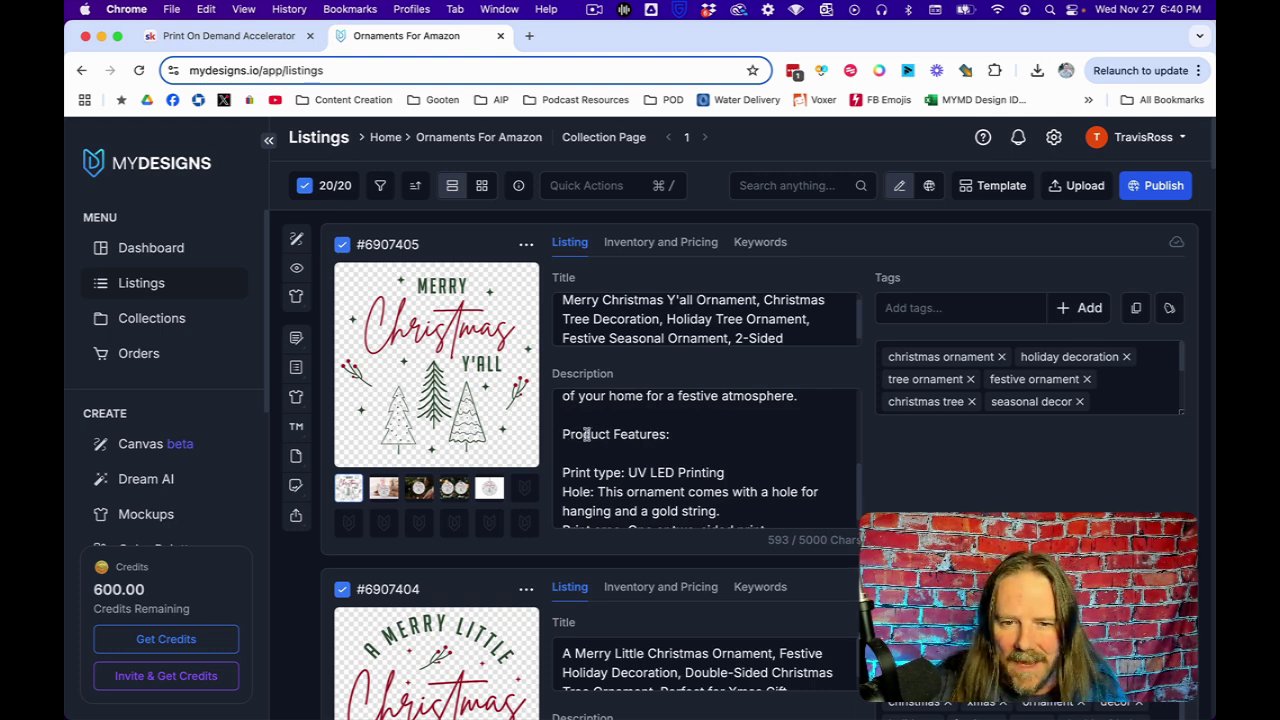
pyautogui.moveTo(562, 433); pyautogui.dragTo(702, 433)
pyautogui.press('super+c')
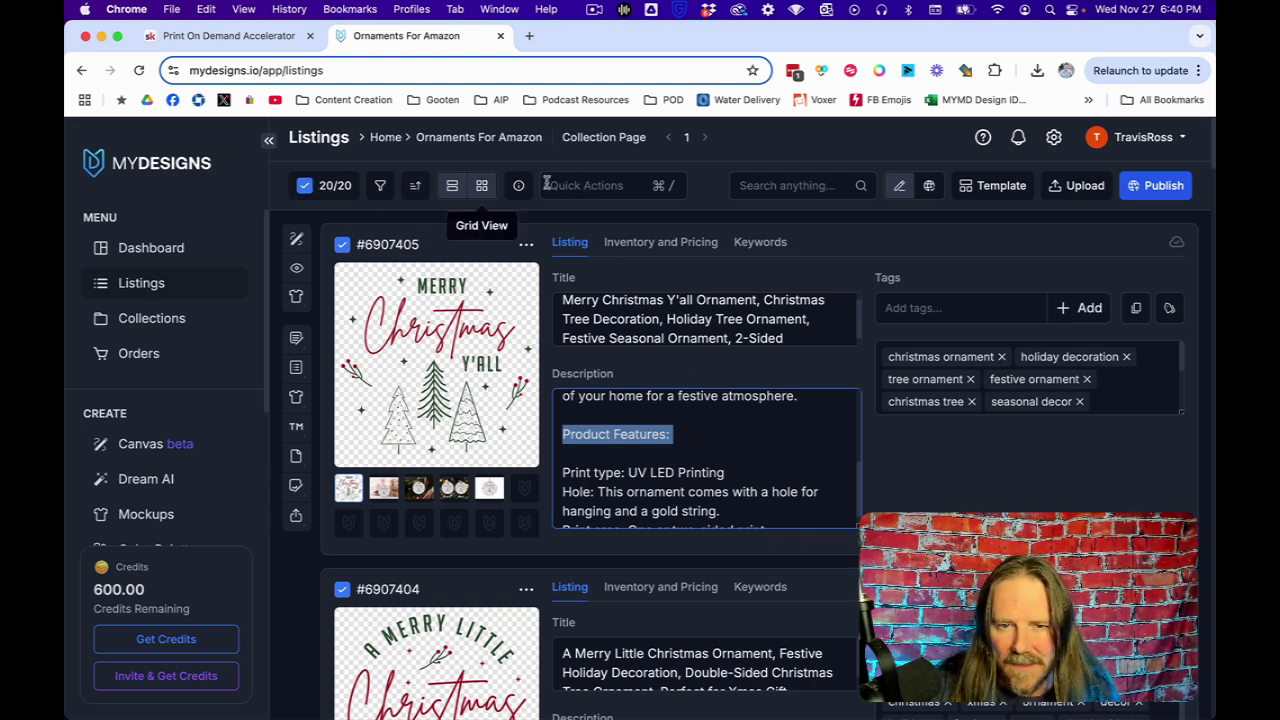
# - Set up a bulk Find and replace edit on the Description field of all listings
pyautogui.click(585, 188)
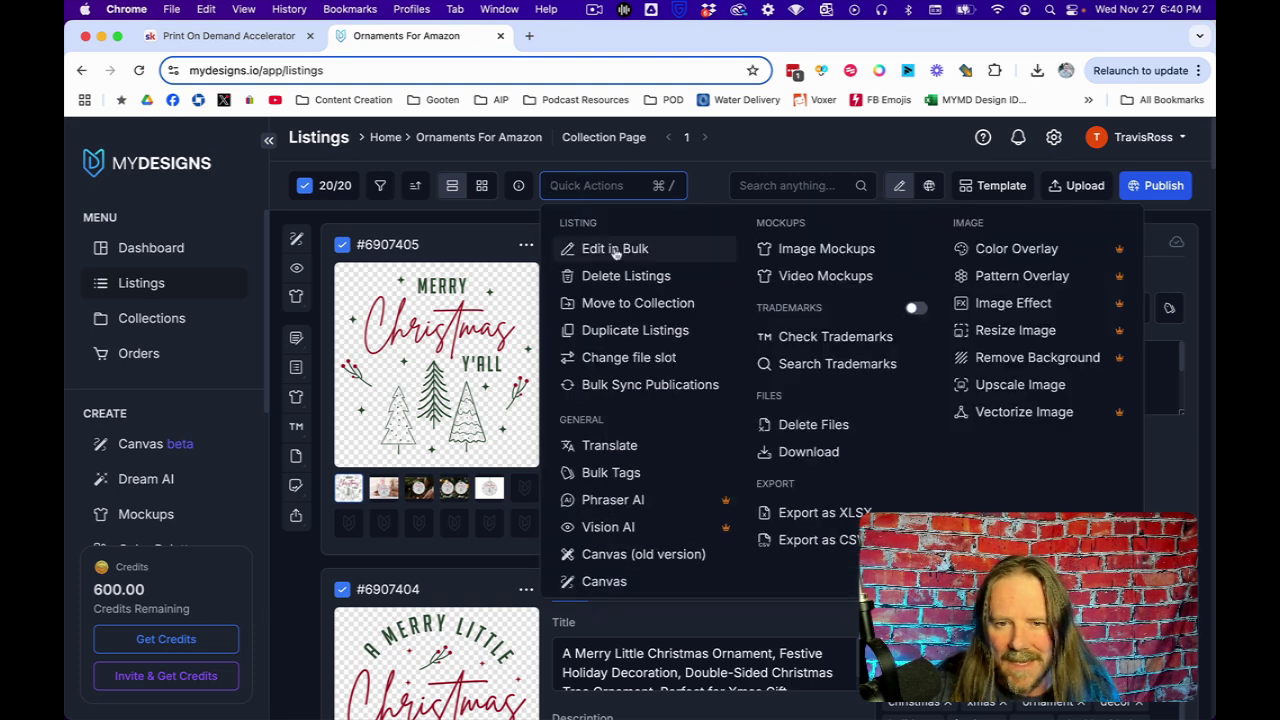
pyautogui.click(610, 250)
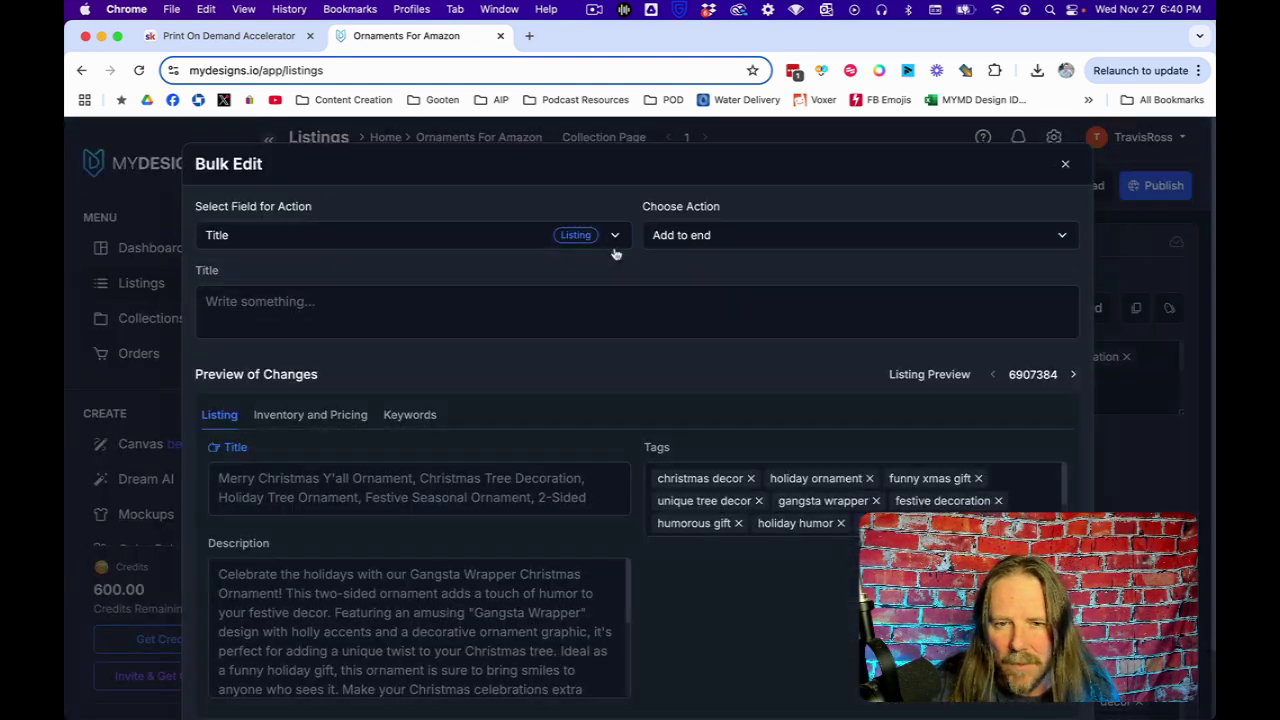
pyautogui.click(714, 238)
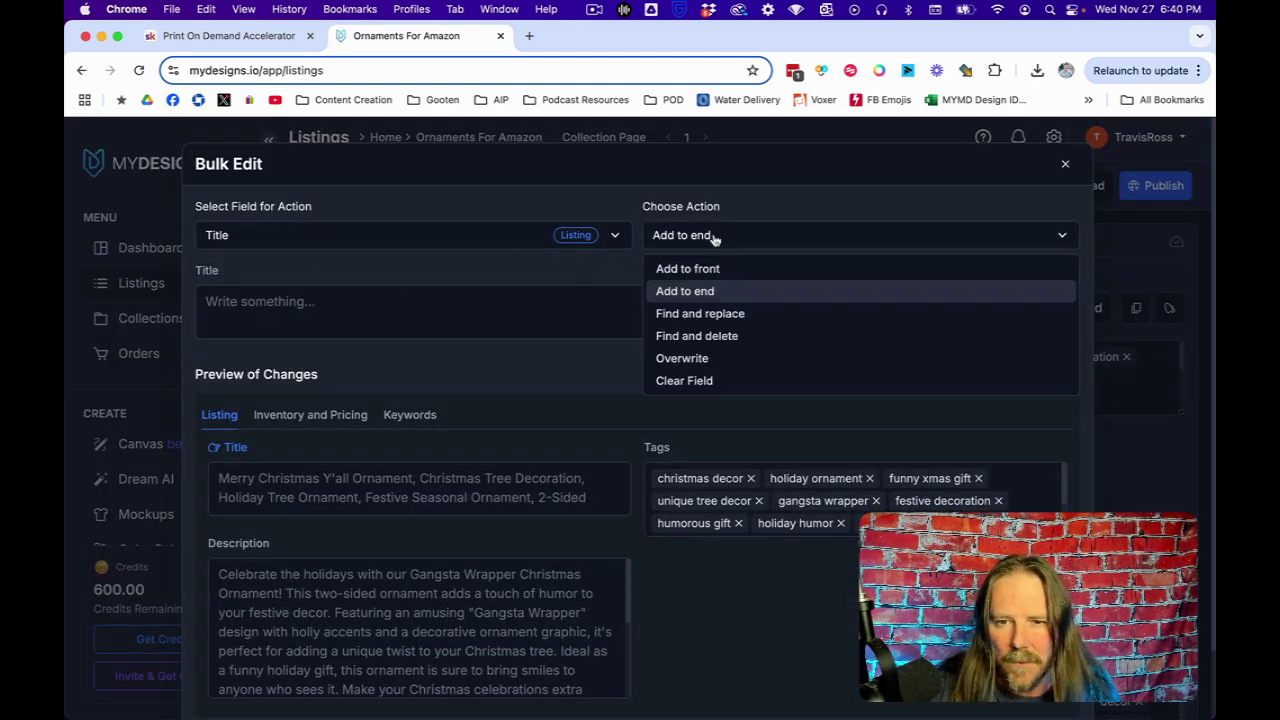
pyautogui.click(700, 313)
pyautogui.click(423, 238)
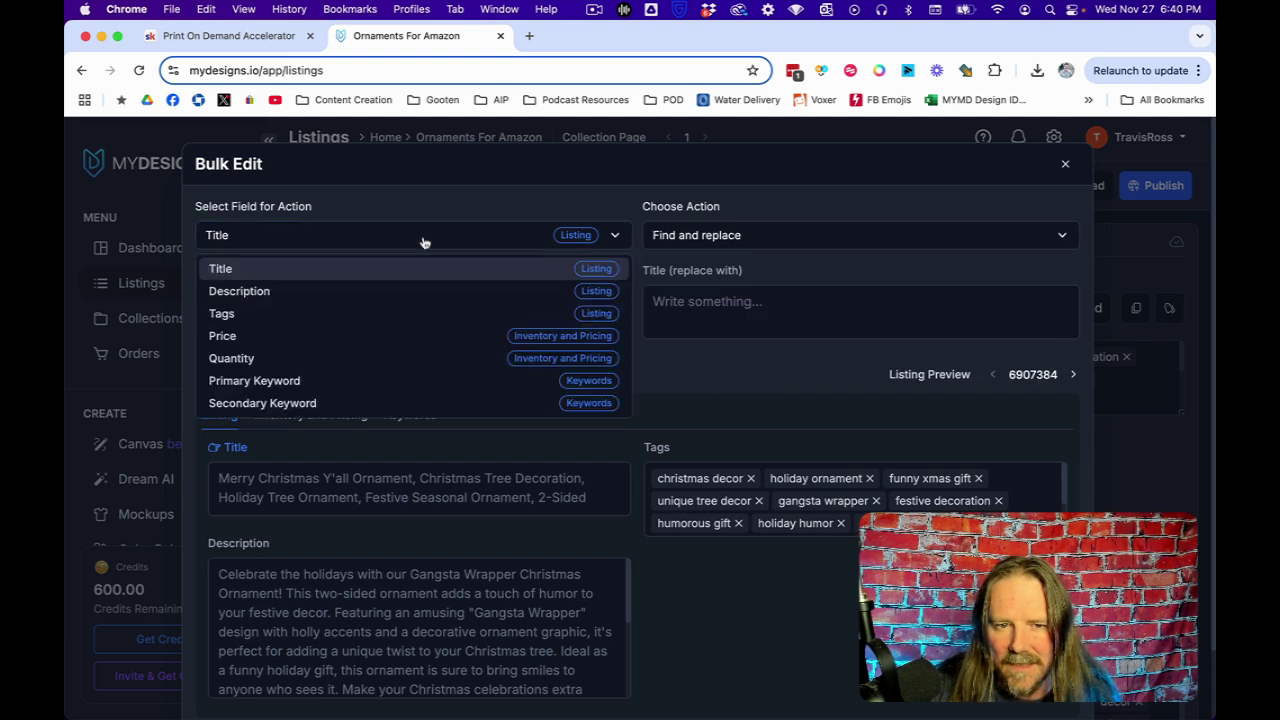
pyautogui.click(272, 296)
# - Replace 'Product Features:' with 'PRODUCT FEATURES:' across all 20 listings
pyautogui.click(325, 320)
pyautogui.press('super+v')
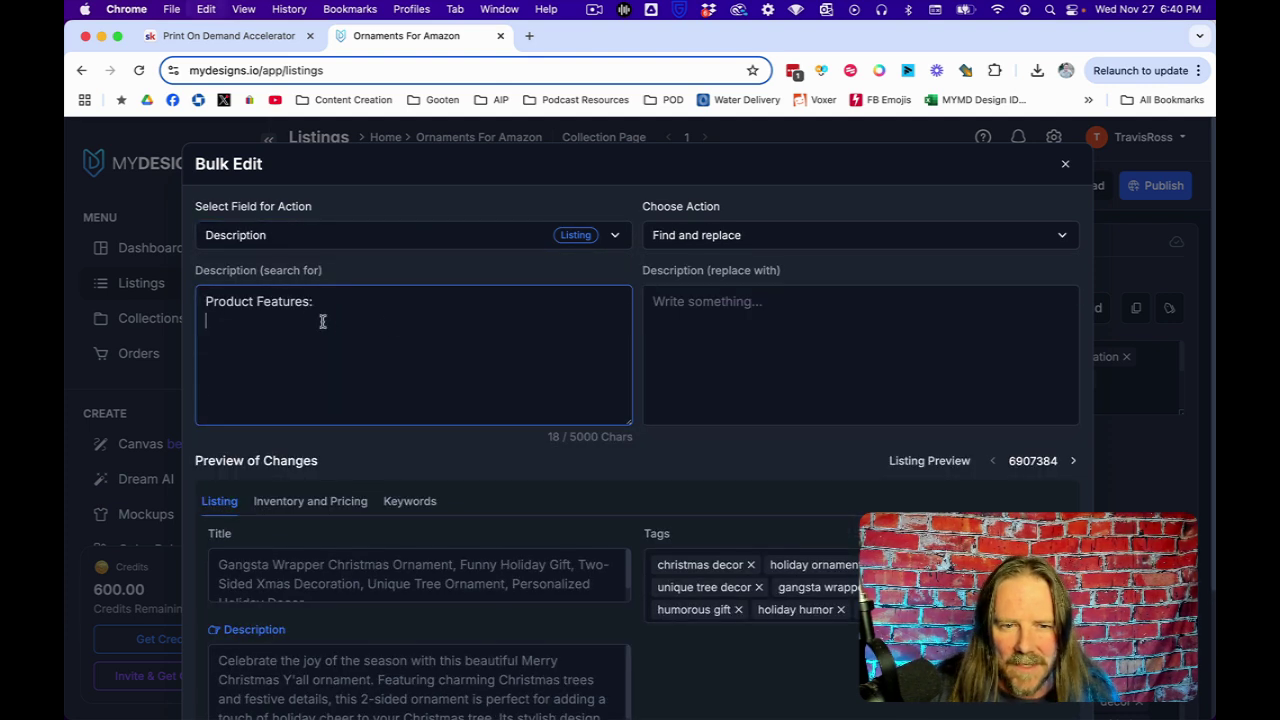
pyautogui.click(674, 306)
pyautogui.write('P')
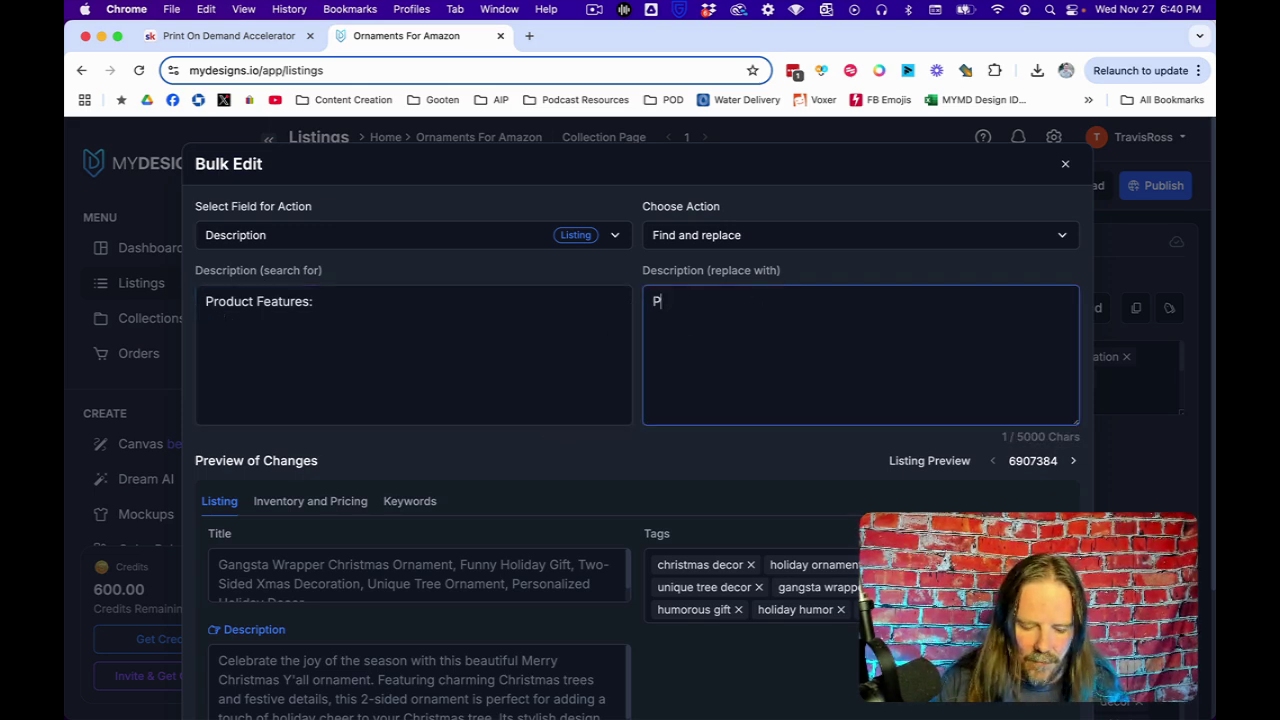
pyautogui.write('RODUCT FEA')
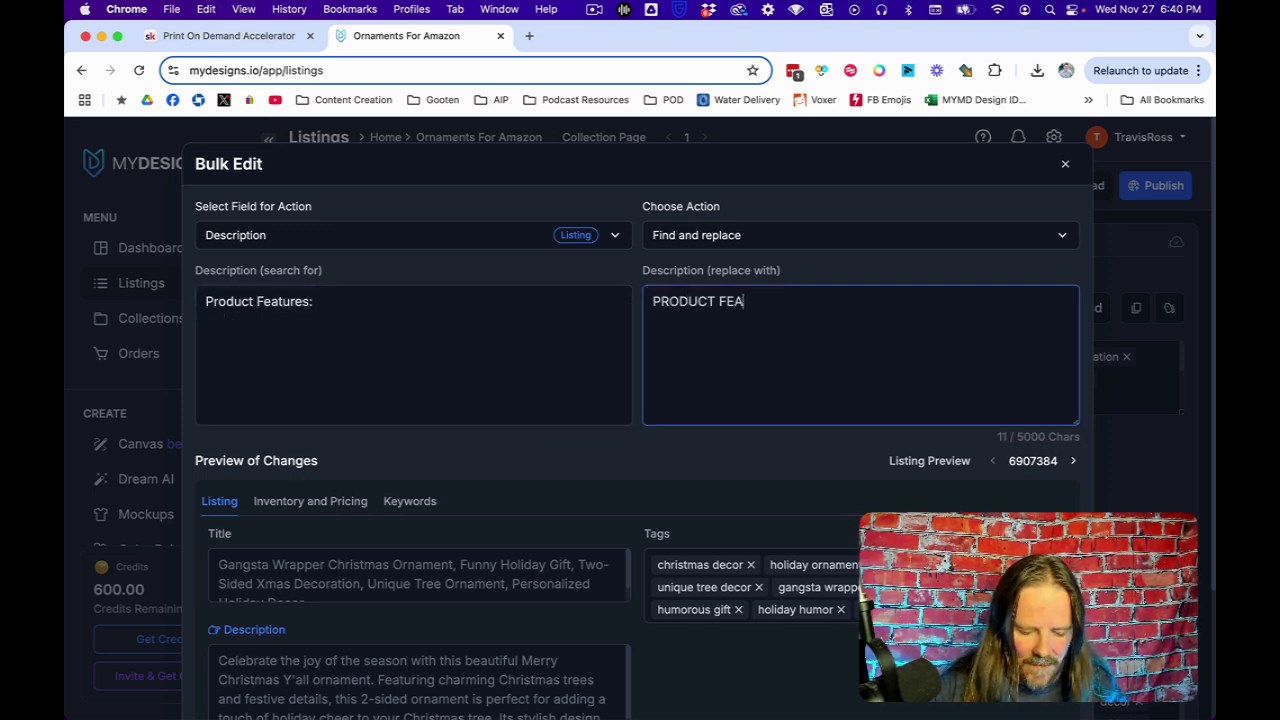
pyautogui.write('TURES')
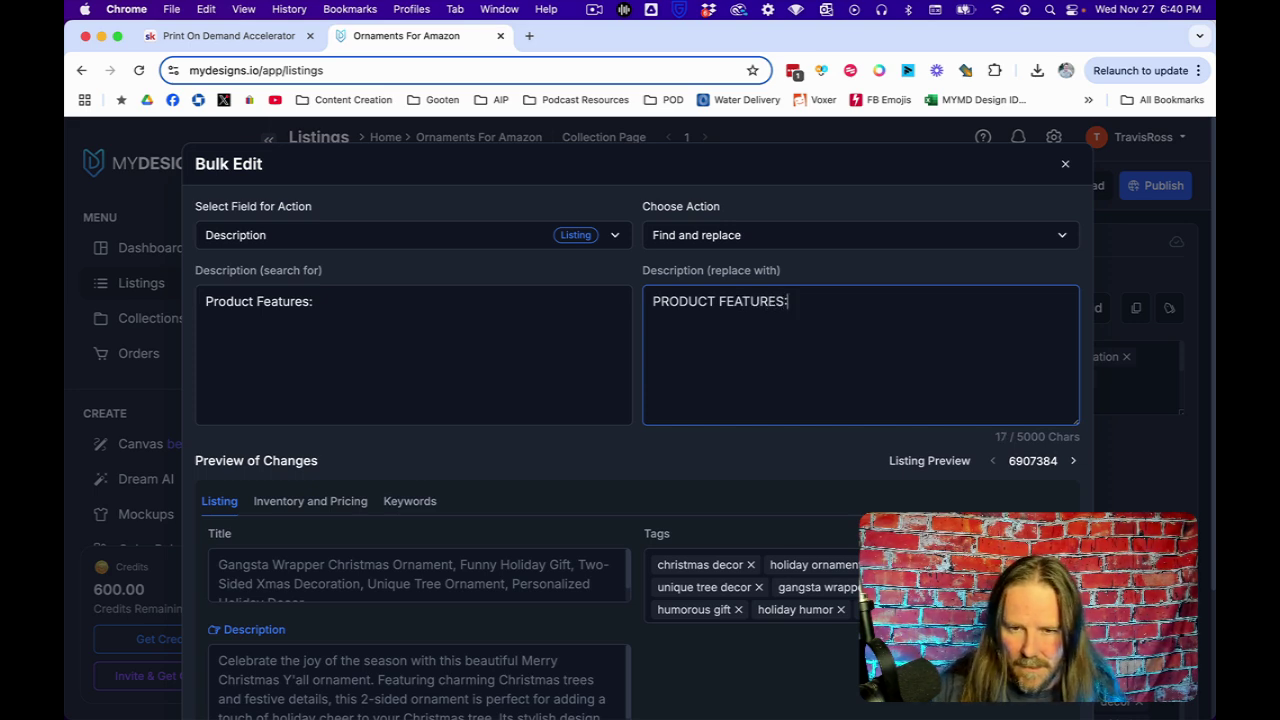
pyautogui.write(':')
pyautogui.press('Return')
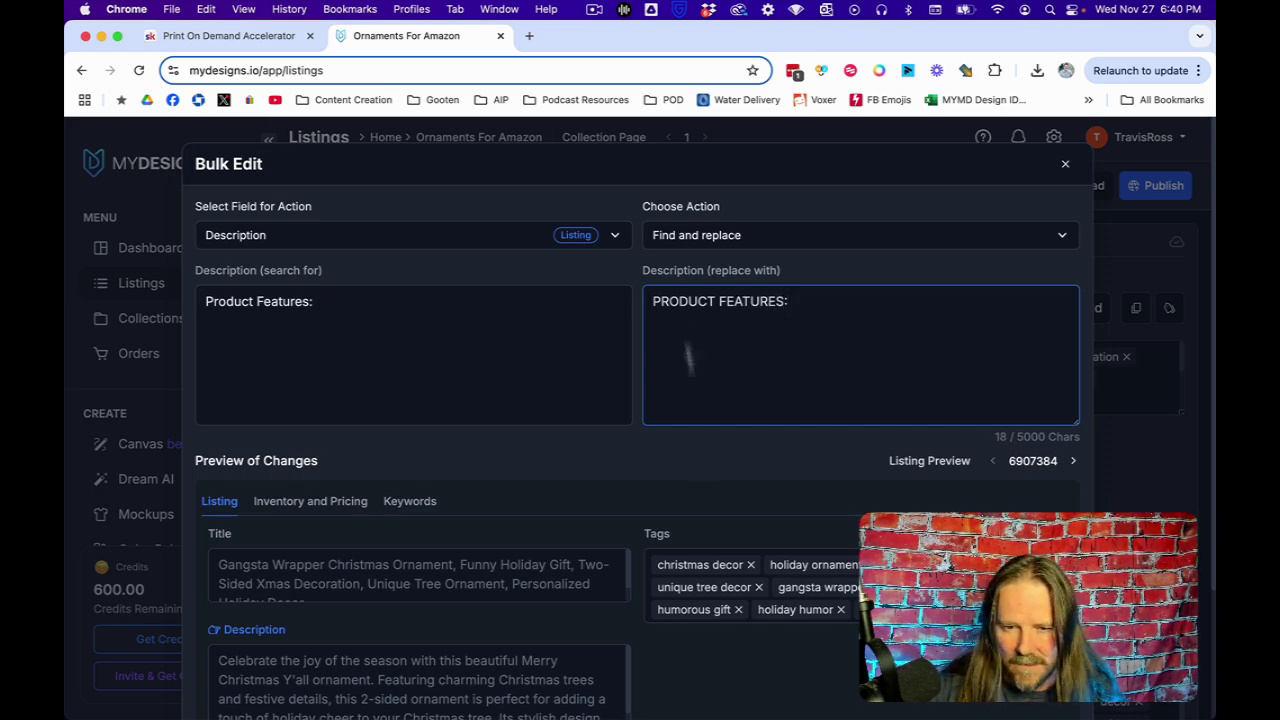
pyautogui.scroll(-1, 687, 677)
pyautogui.scroll(-3, 687, 677)
pyautogui.click(1040, 690)
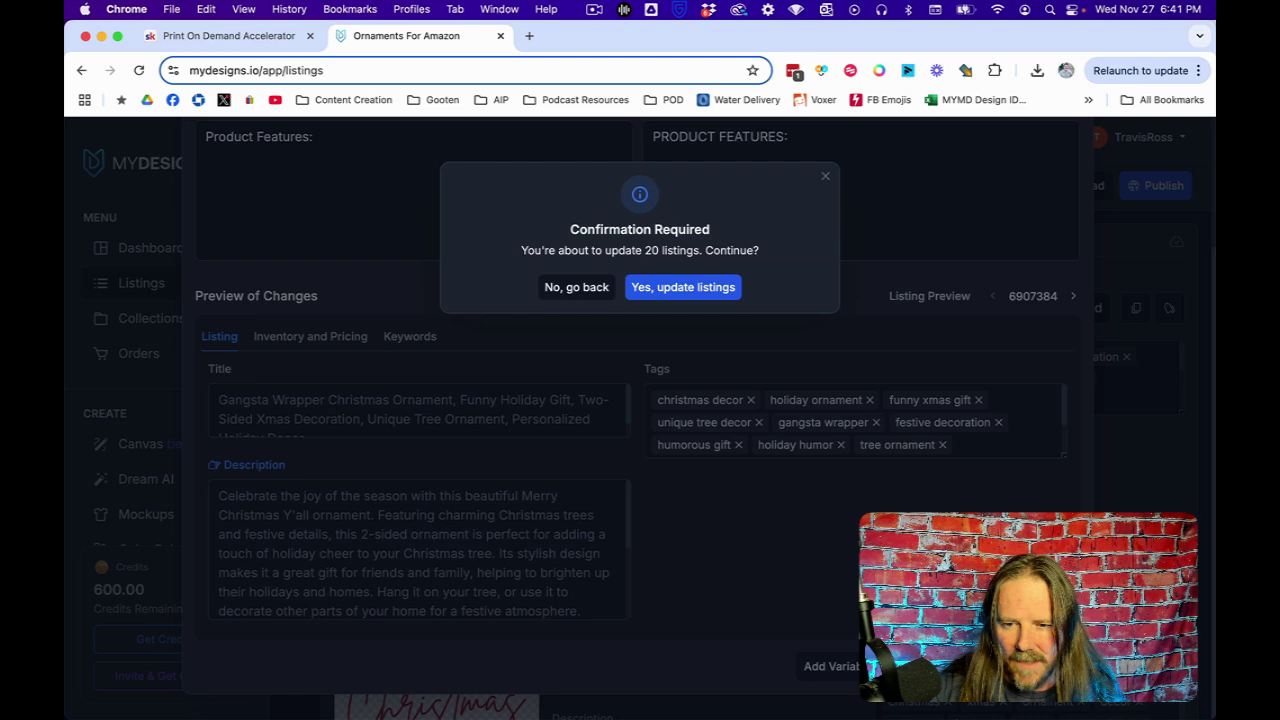
pyautogui.click(676, 290)
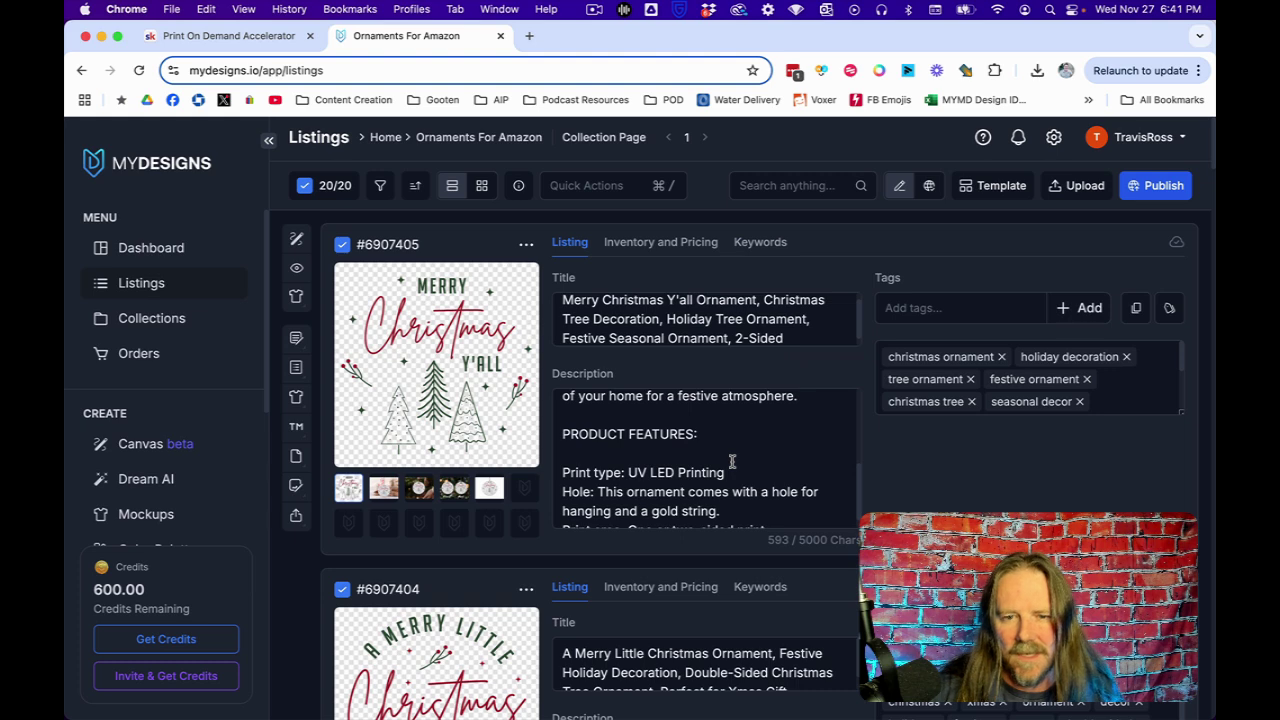
pyautogui.click(597, 192)
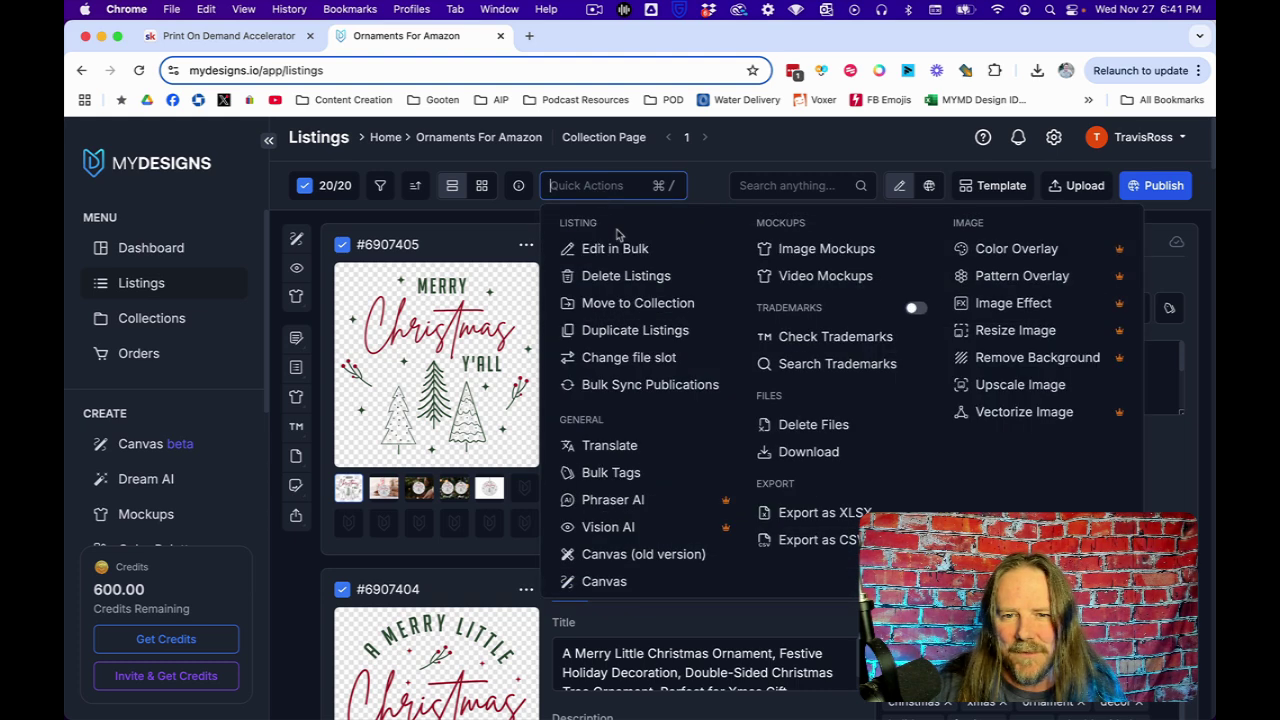
pyautogui.click(617, 250)
pyautogui.click(712, 243)
pyautogui.click(483, 242)
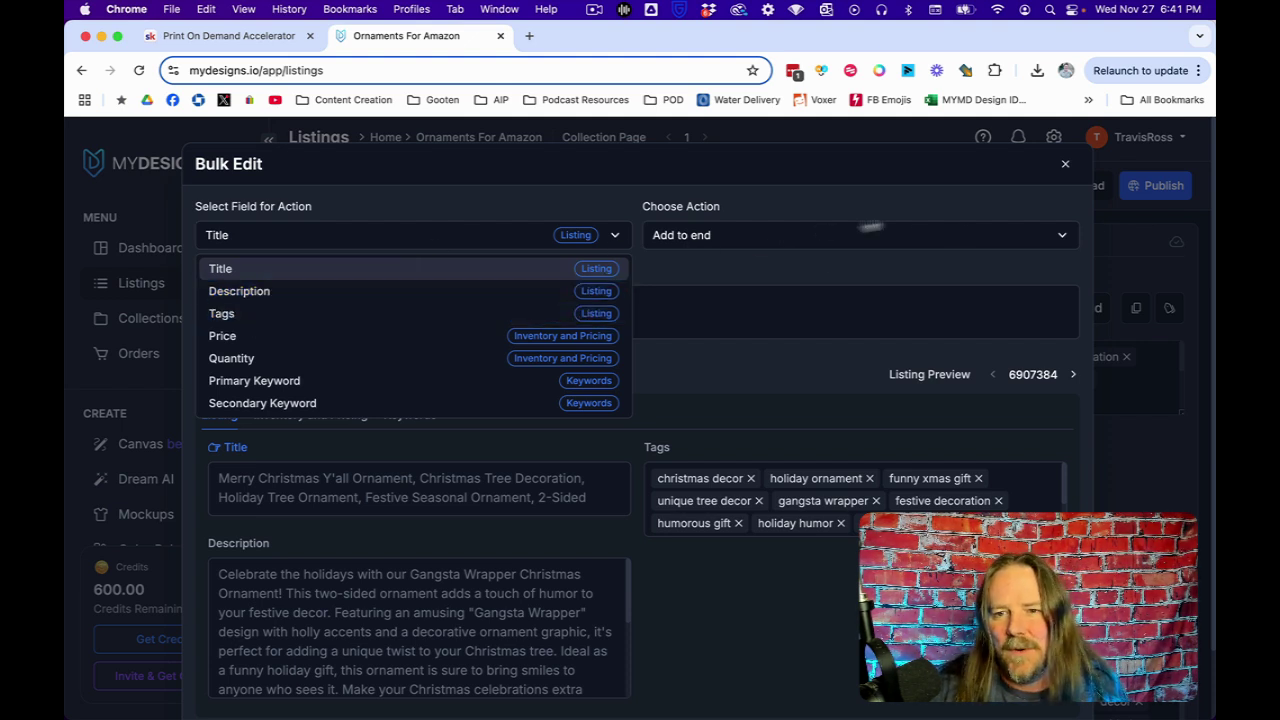
pyautogui.click(1066, 165)
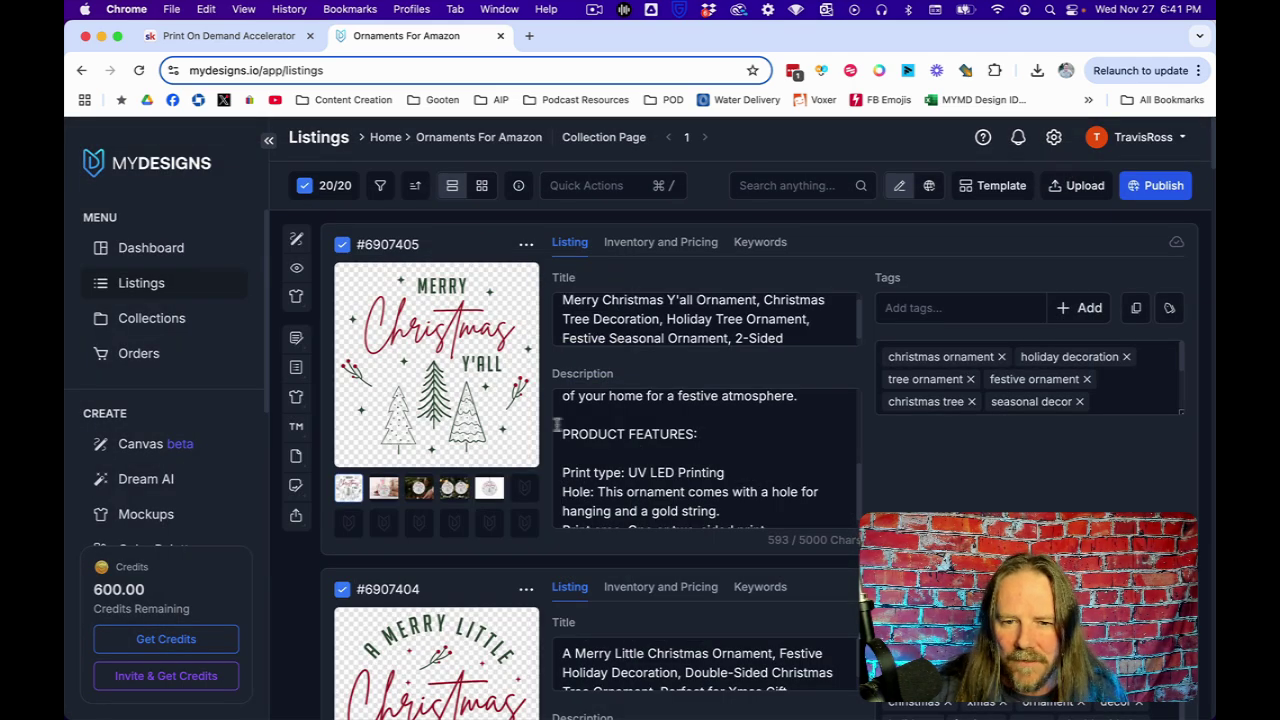
pyautogui.scroll(-4, 651, 482)
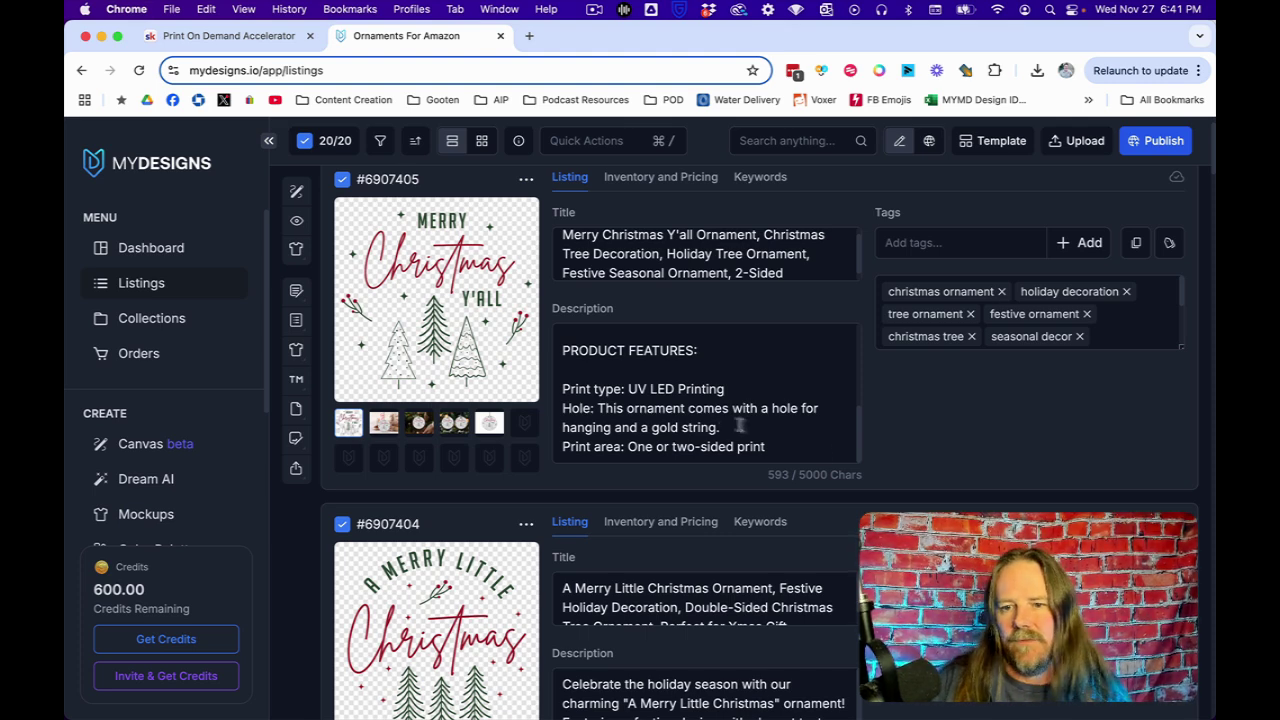
pyautogui.scroll(-2, 980, 466)
pyautogui.scroll(-20, 913, 453)
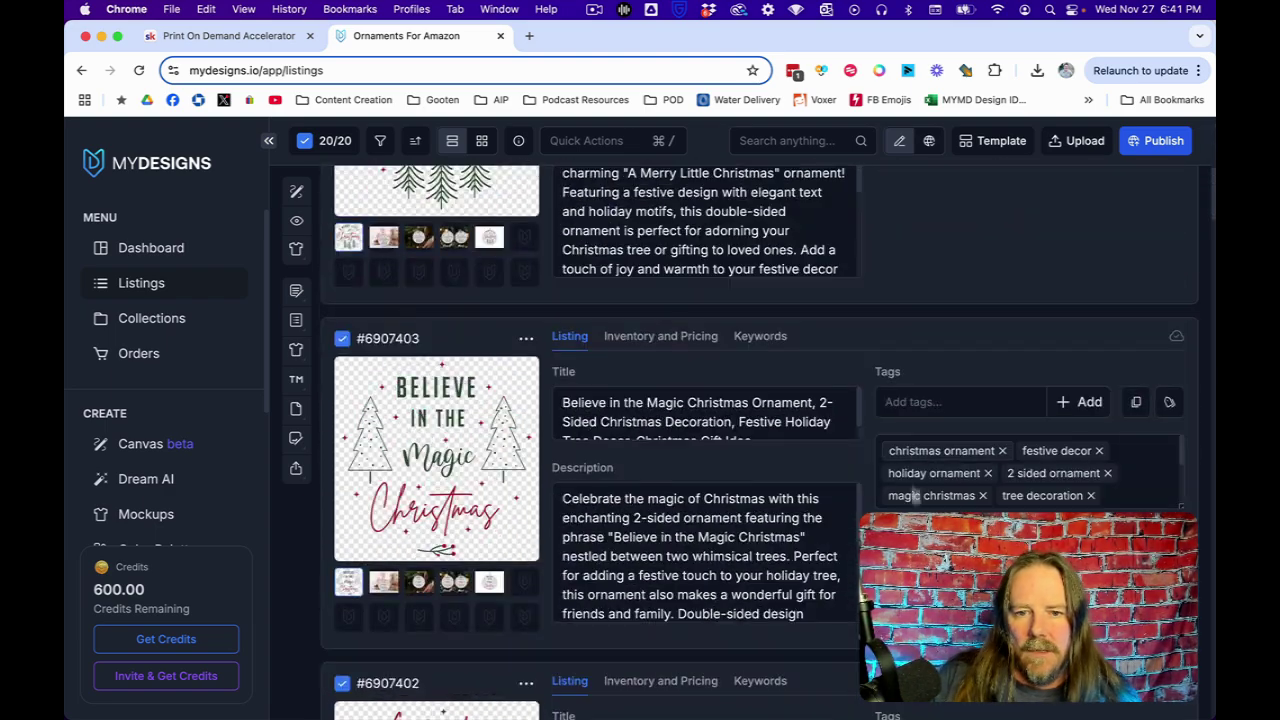
pyautogui.scroll(20, 740, 400)
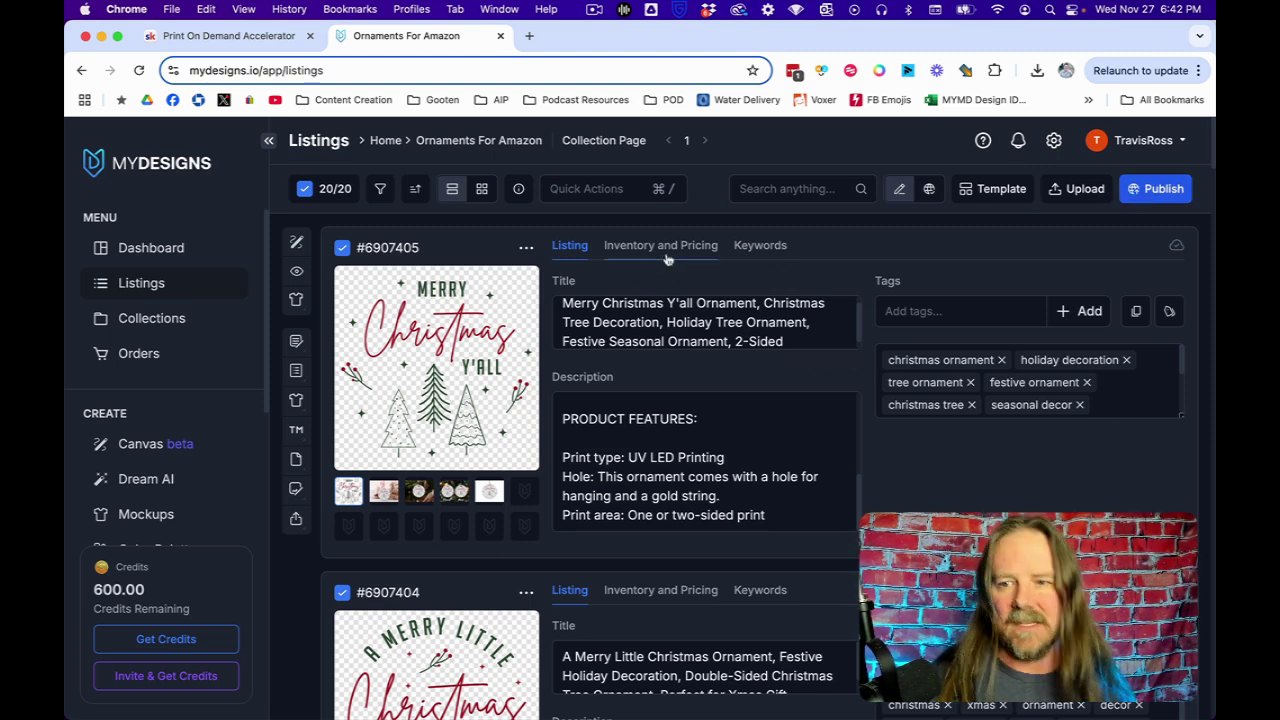
# - Start publishing to Etsy (Print On Demand) and open its product catalog
pyautogui.click(1148, 199)
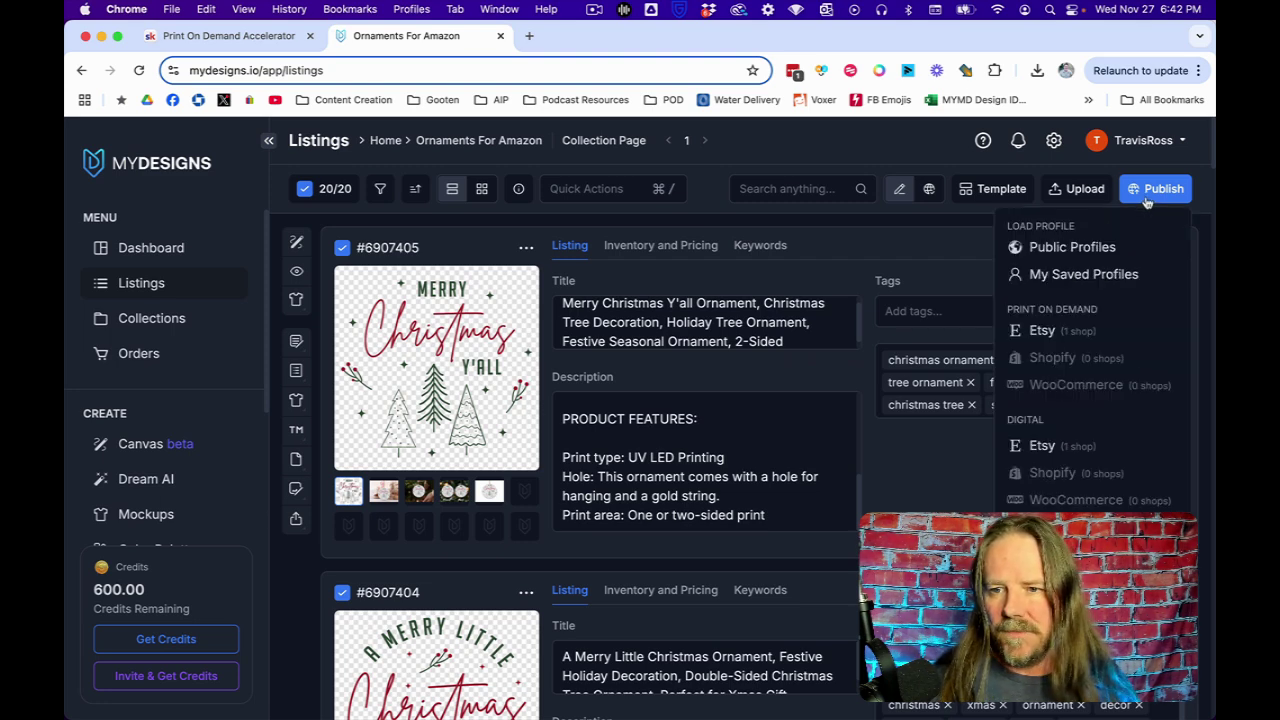
pyautogui.click(1036, 338)
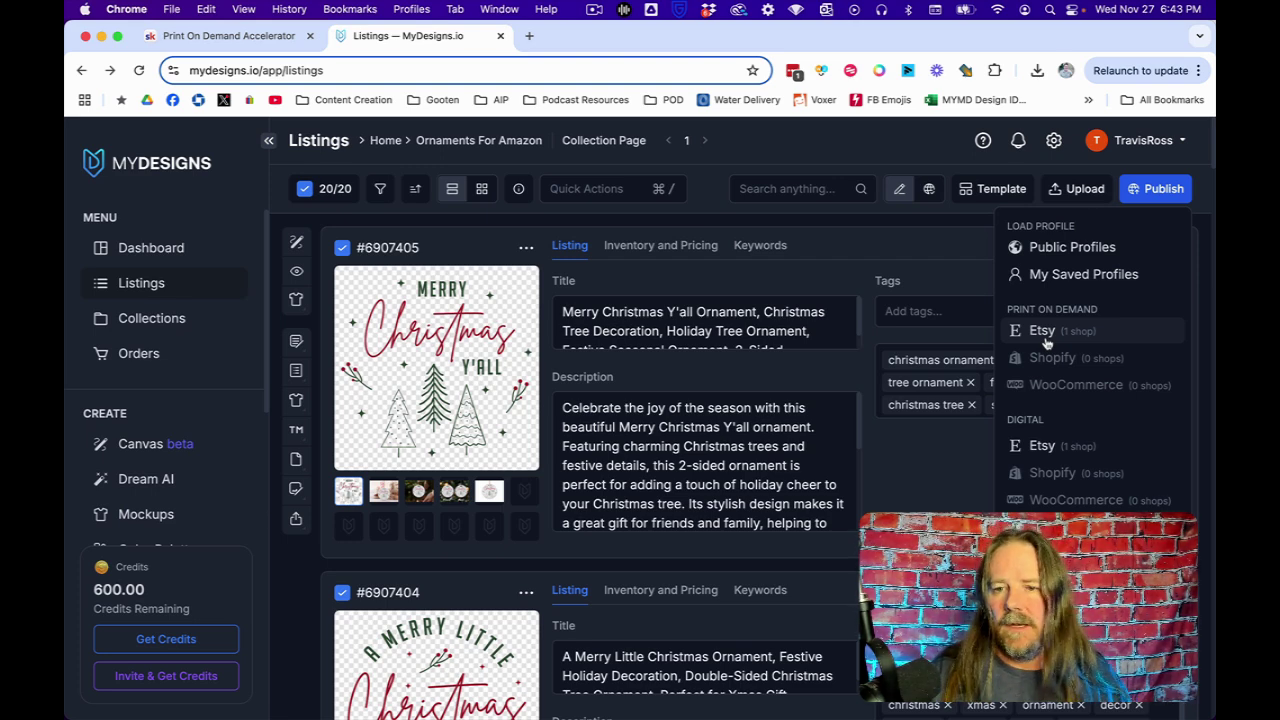
pyautogui.click(1046, 340)
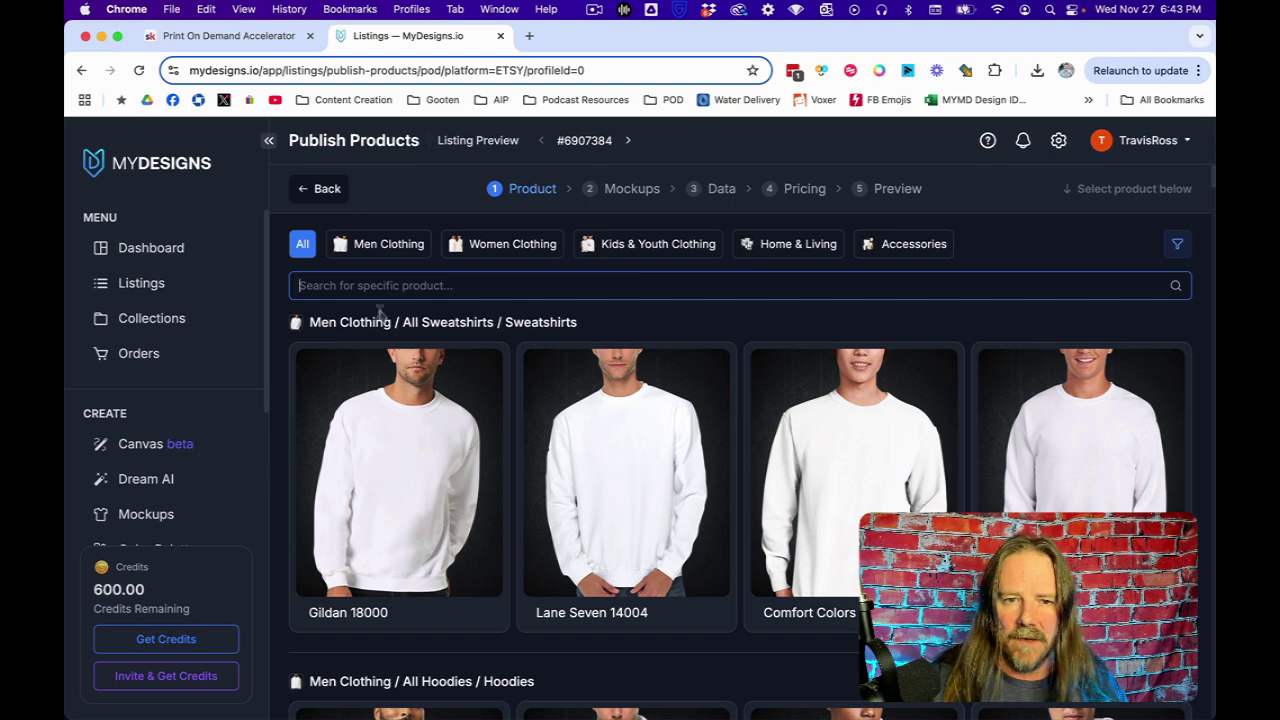
# - Search the catalog for 'ornam' and view the Round Ceramic Ornament's print partner details
pyautogui.write('crnam')
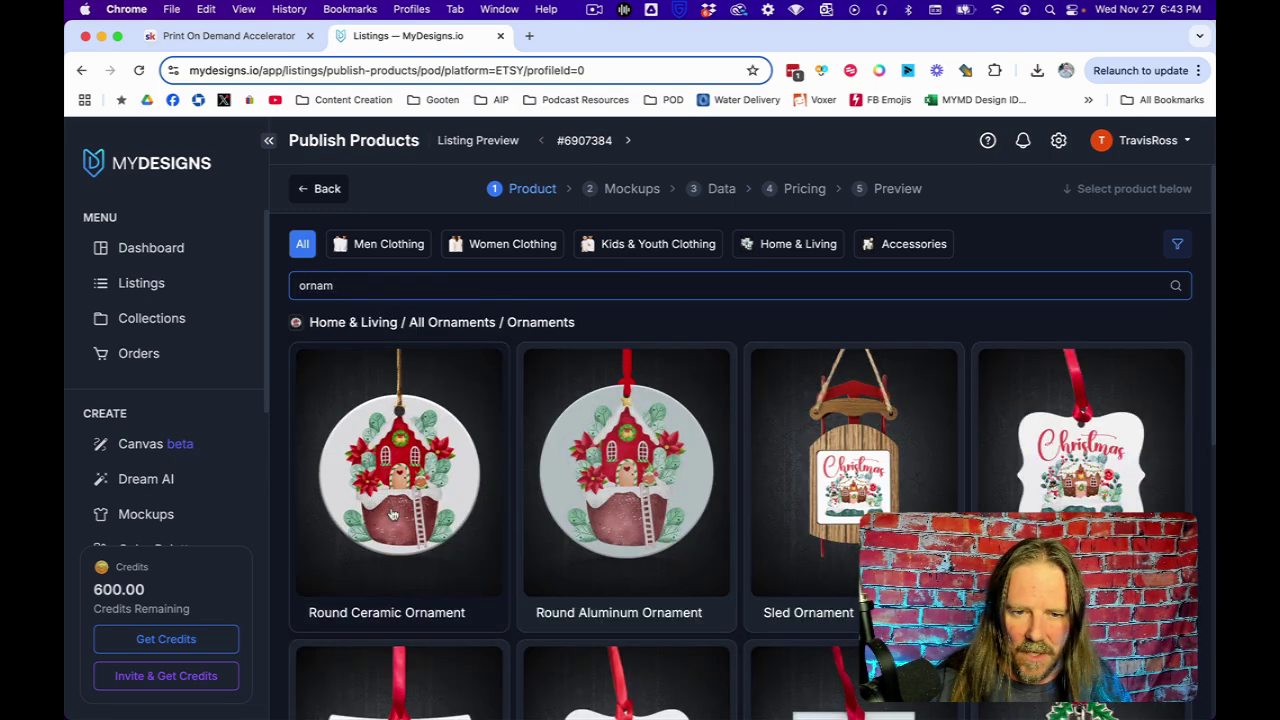
pyautogui.click(405, 489)
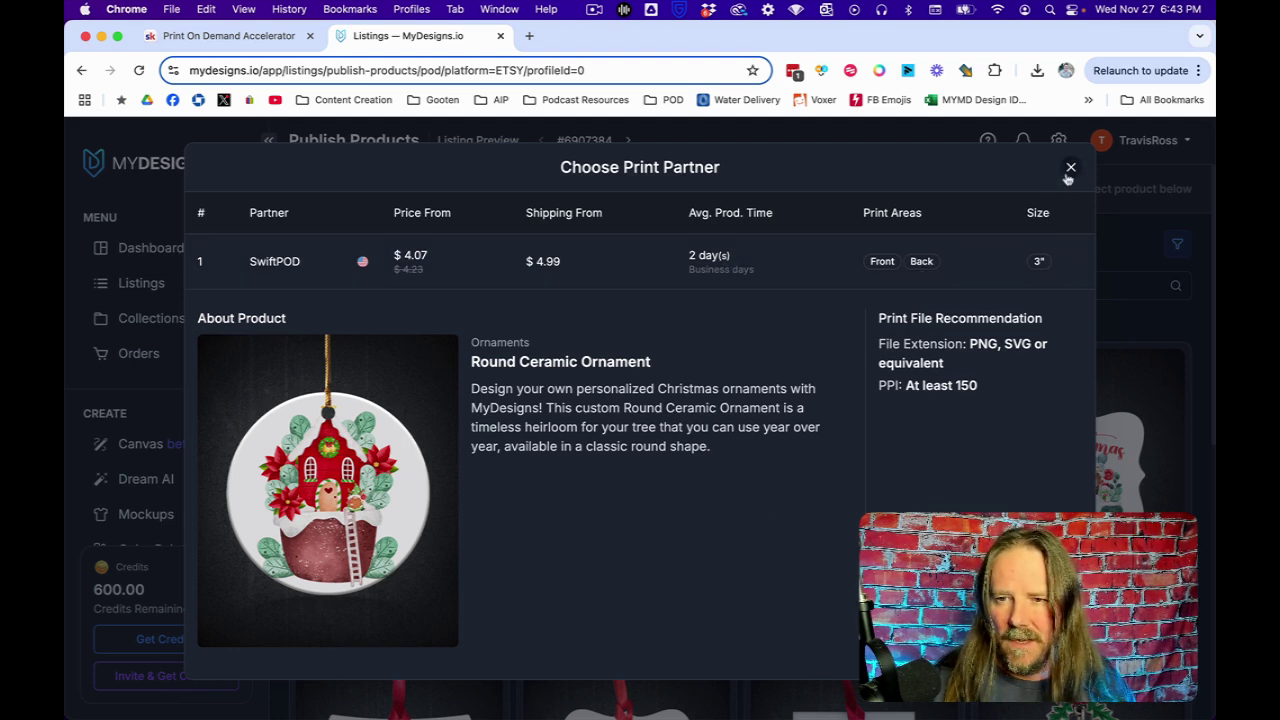
pyautogui.click(1069, 170)
pyautogui.click(443, 472)
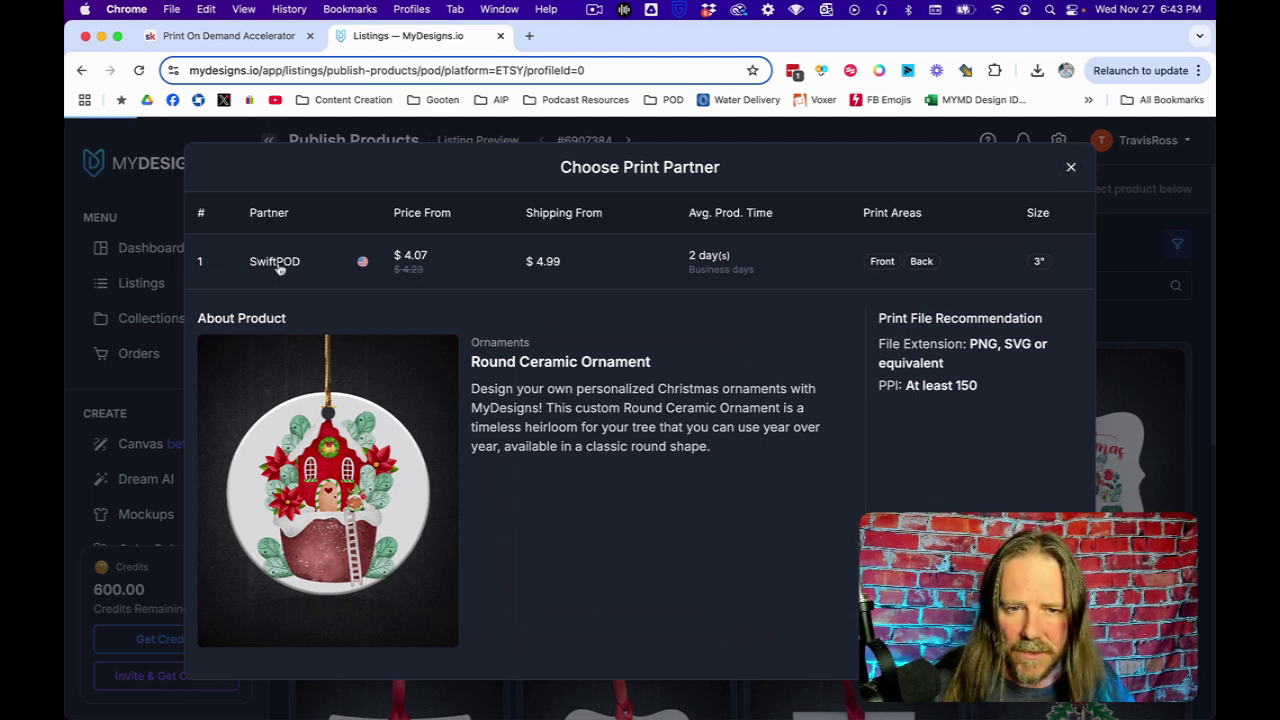
# - Choose SwiftPOD, add the Back print area to the mockup, then return to the listings page
pyautogui.click(858, 268)
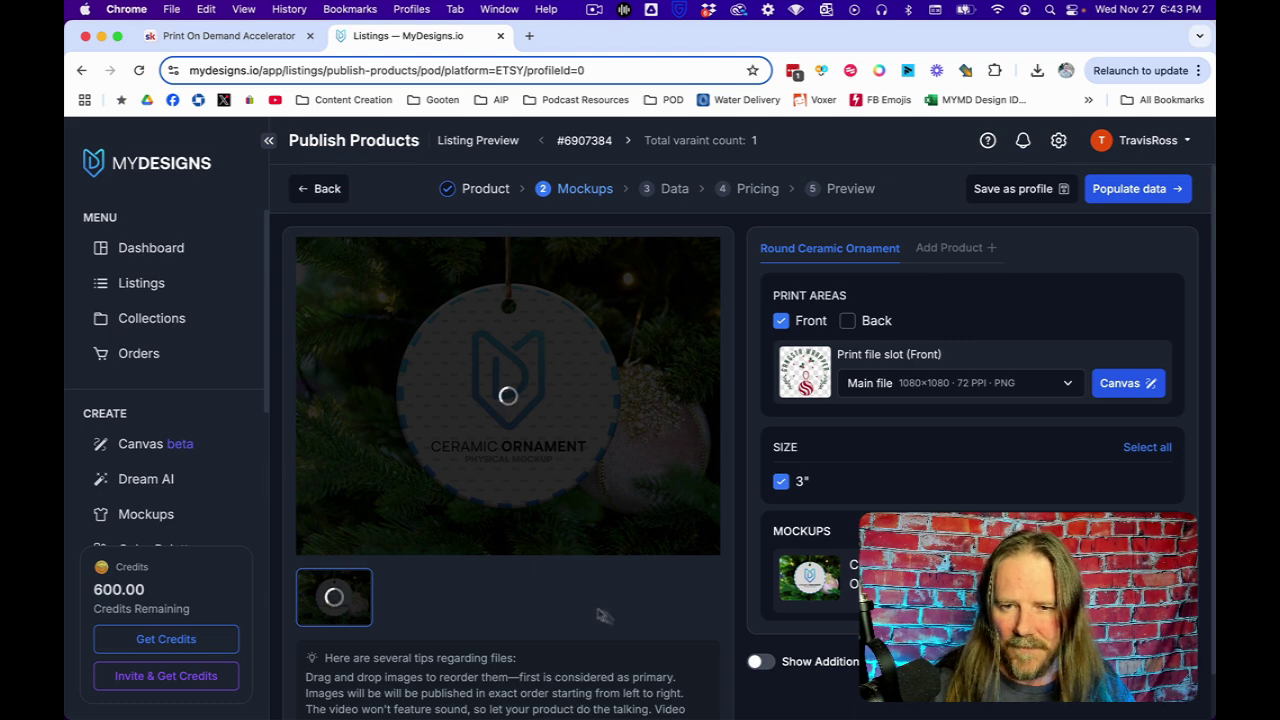
pyautogui.click(847, 321)
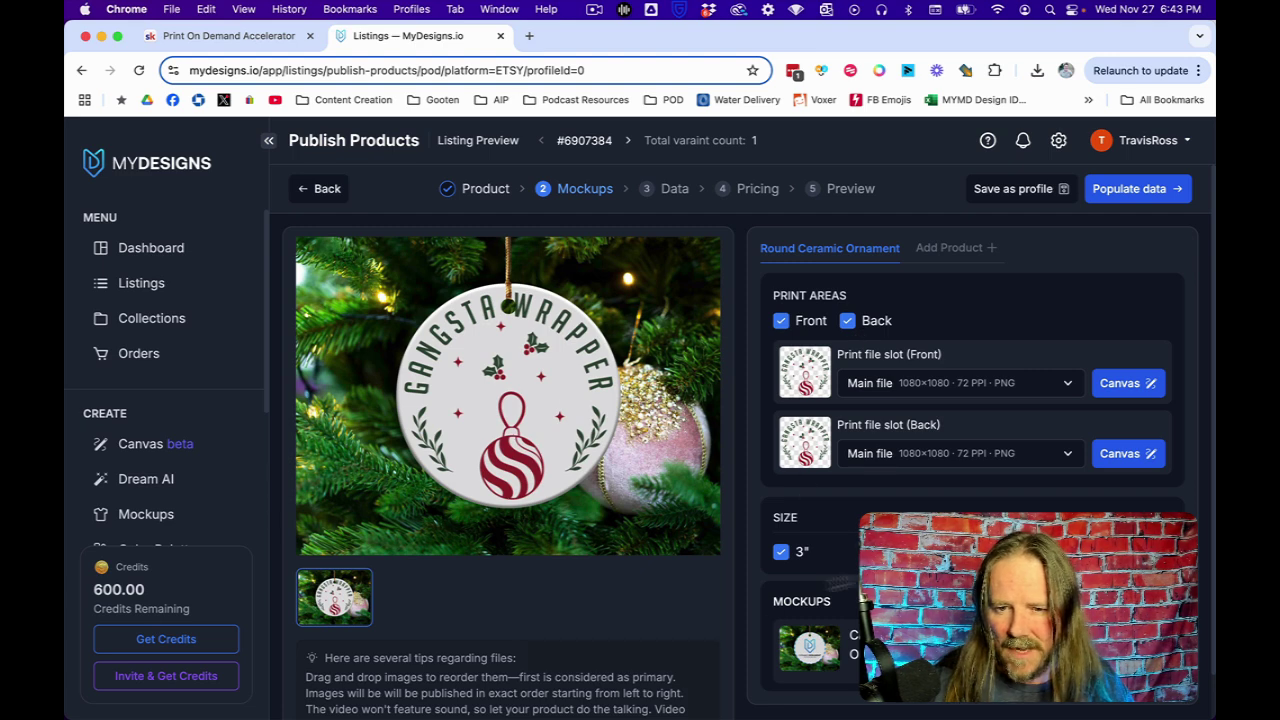
pyautogui.scroll(-1, 749, 444)
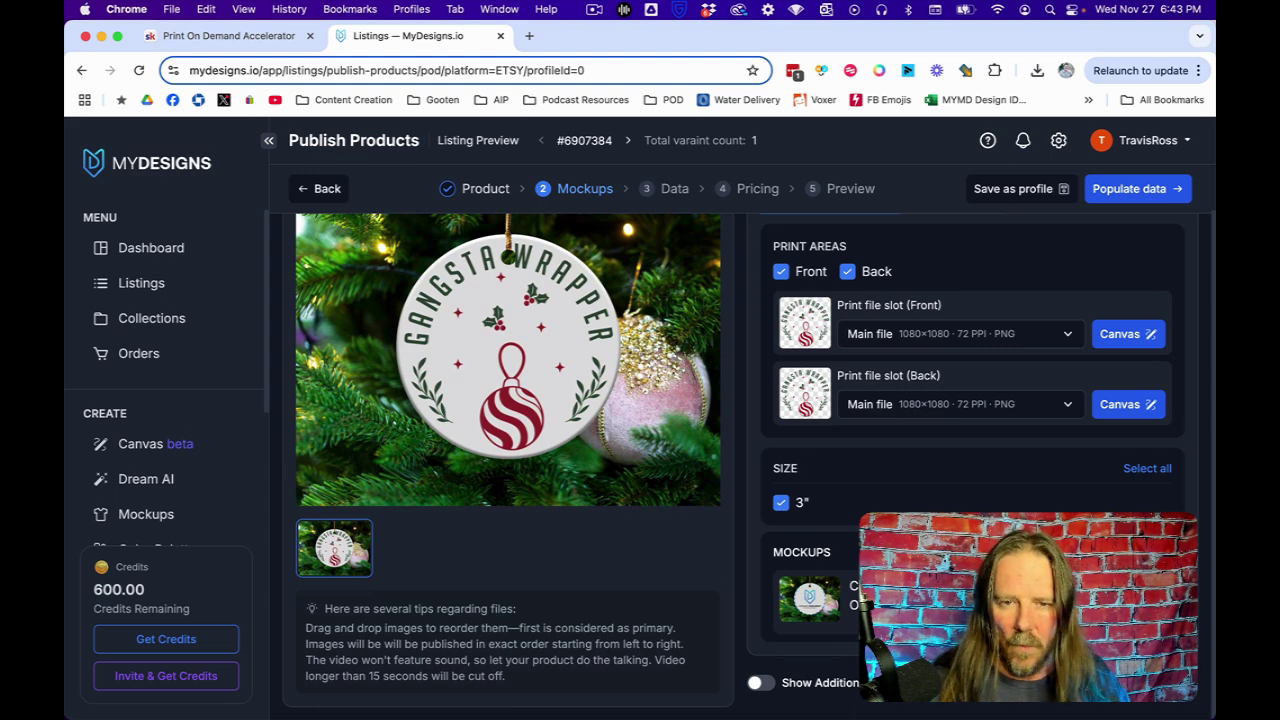
pyautogui.scroll(1, 576, 326)
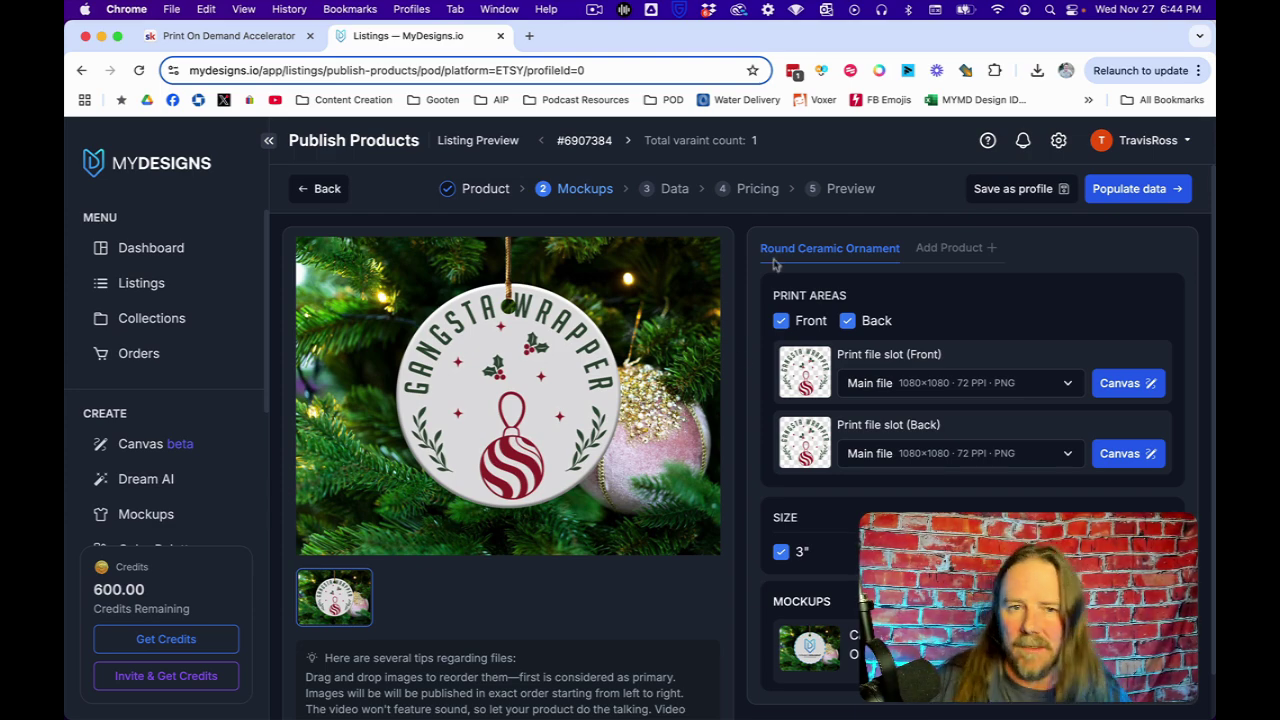
pyautogui.click(314, 191)
pyautogui.click(313, 192)
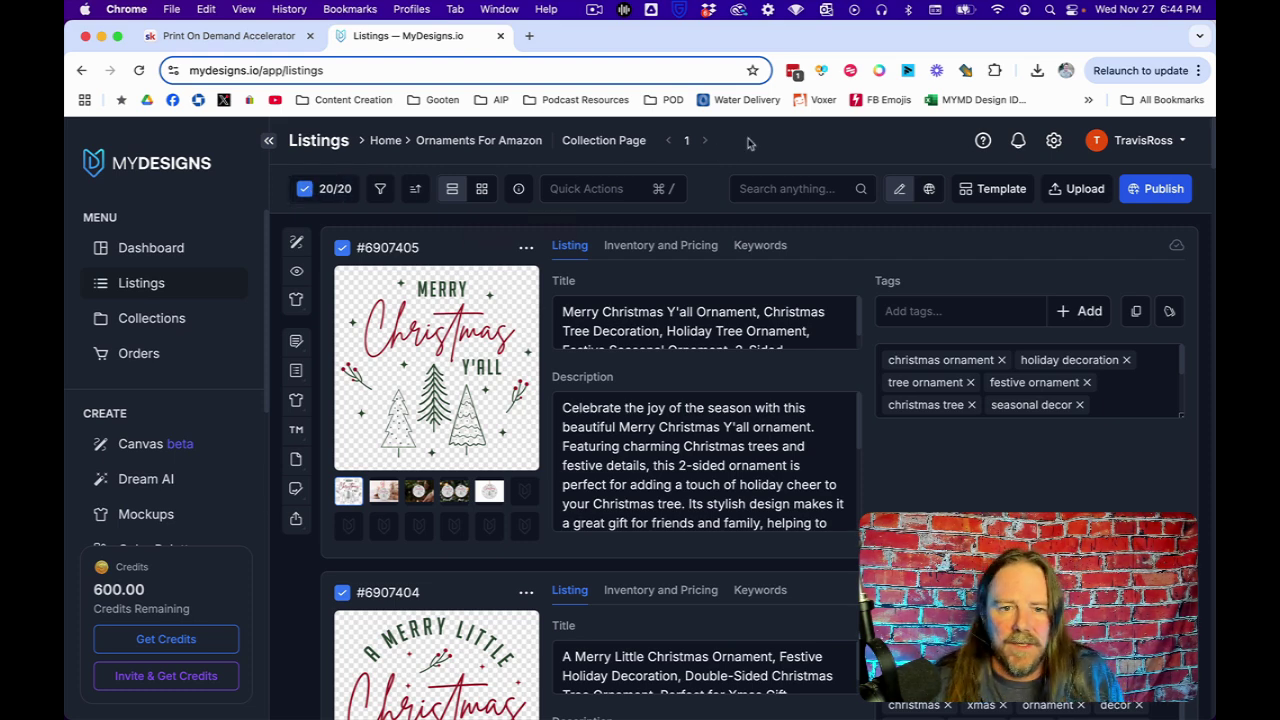
# - Export the 20 selected ornament listings as an XLSX file and confirm the export
pyautogui.scroll(-3, 172, 459)
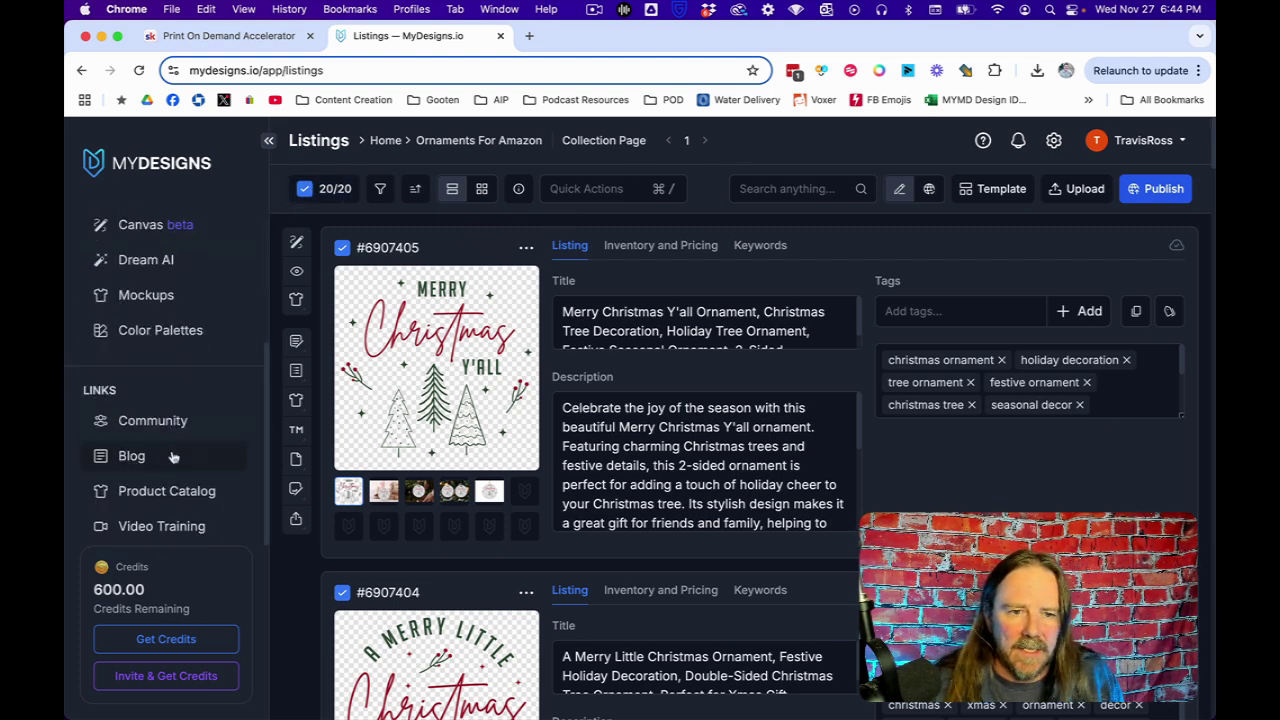
pyautogui.click(296, 521)
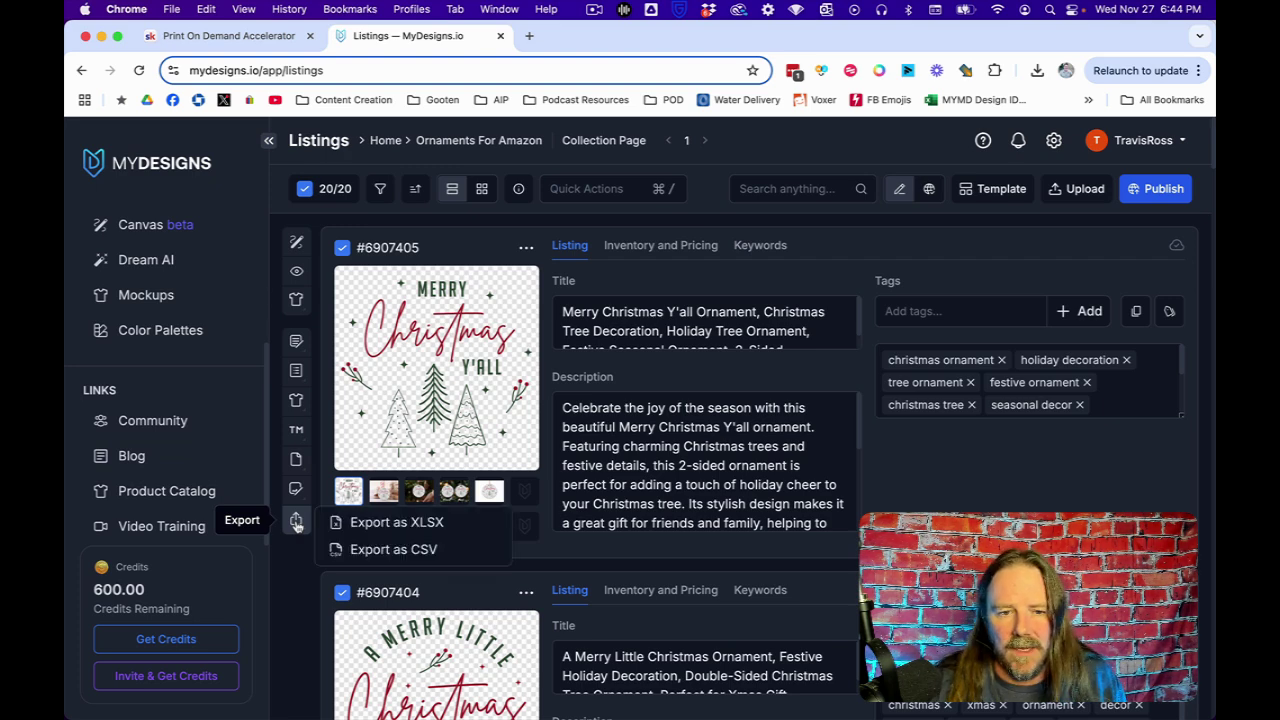
pyautogui.click(381, 523)
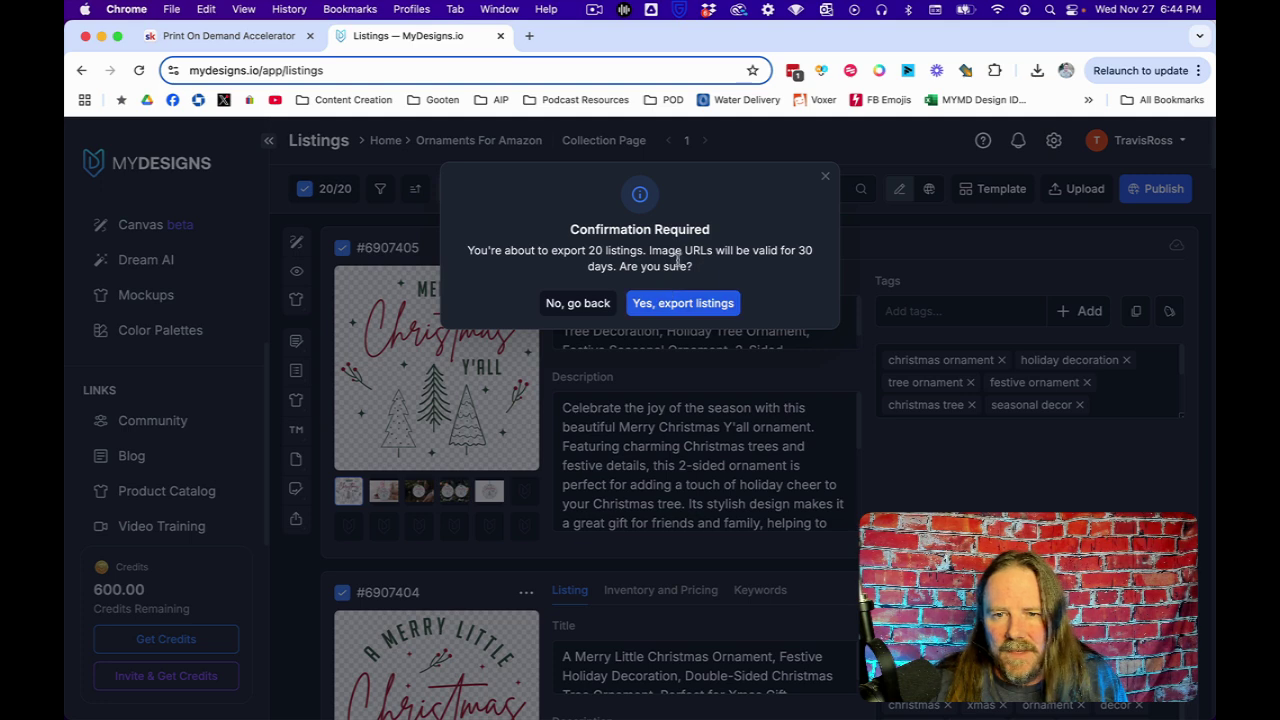
pyautogui.click(680, 303)
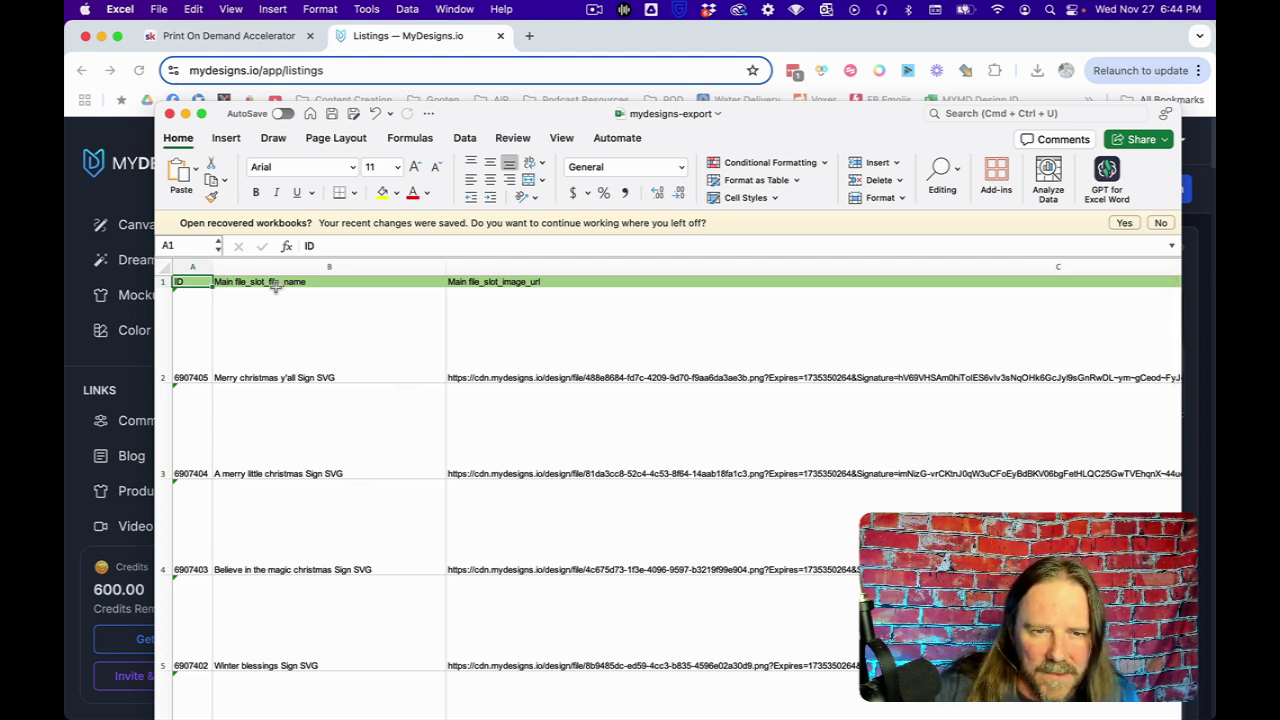
# - Review the Main and Mockup 1 image URL columns, including the mockup URL in K2
pyautogui.click(491, 268)
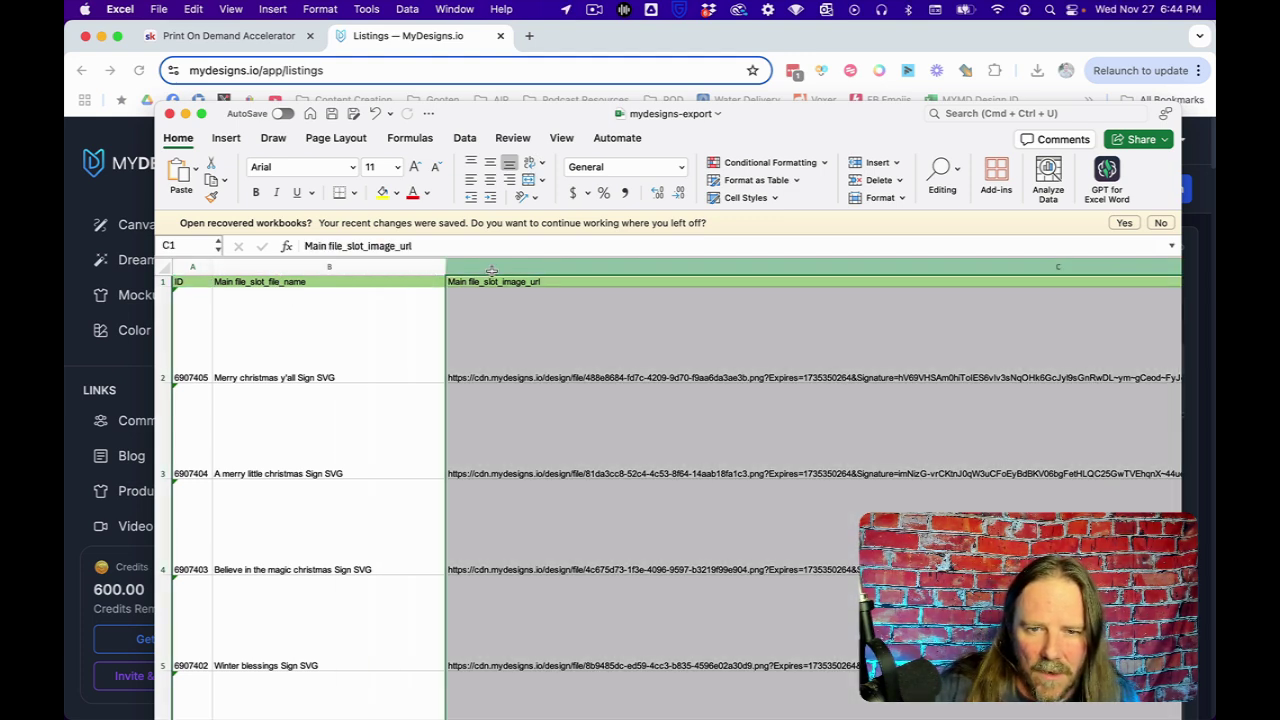
pyautogui.hscroll(8, 603, 460)
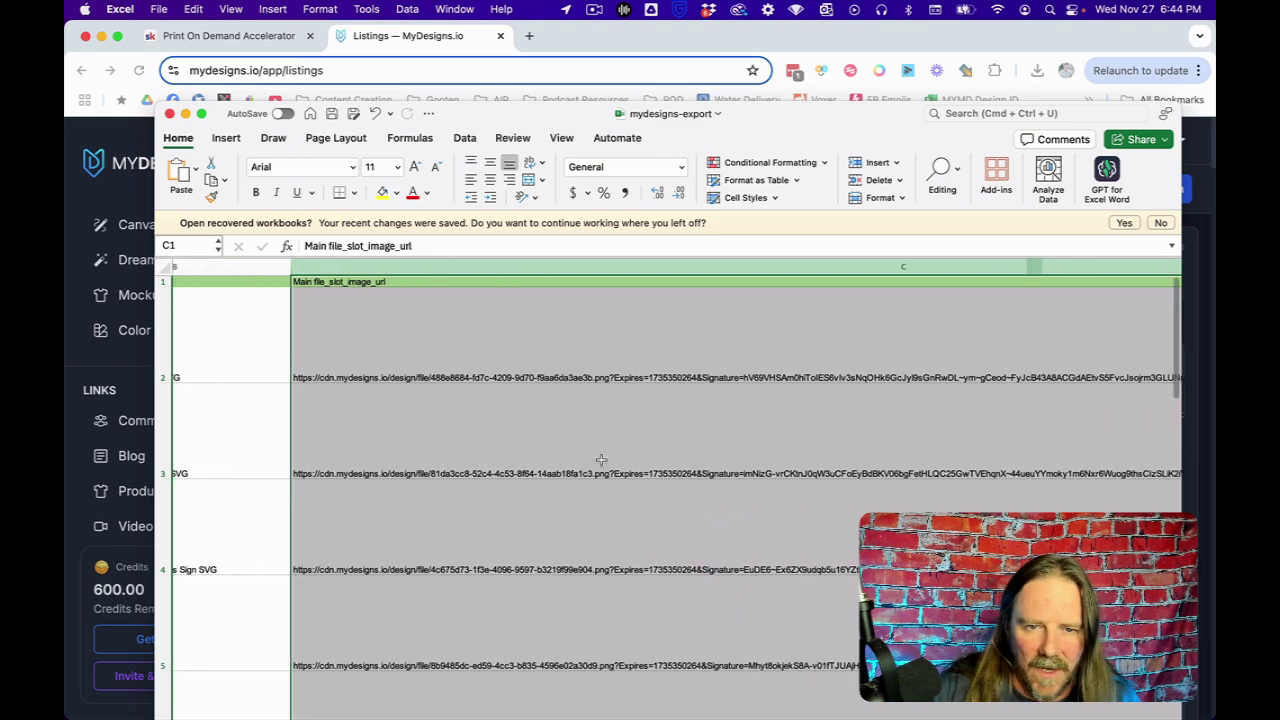
pyautogui.hscroll(10, 536, 468)
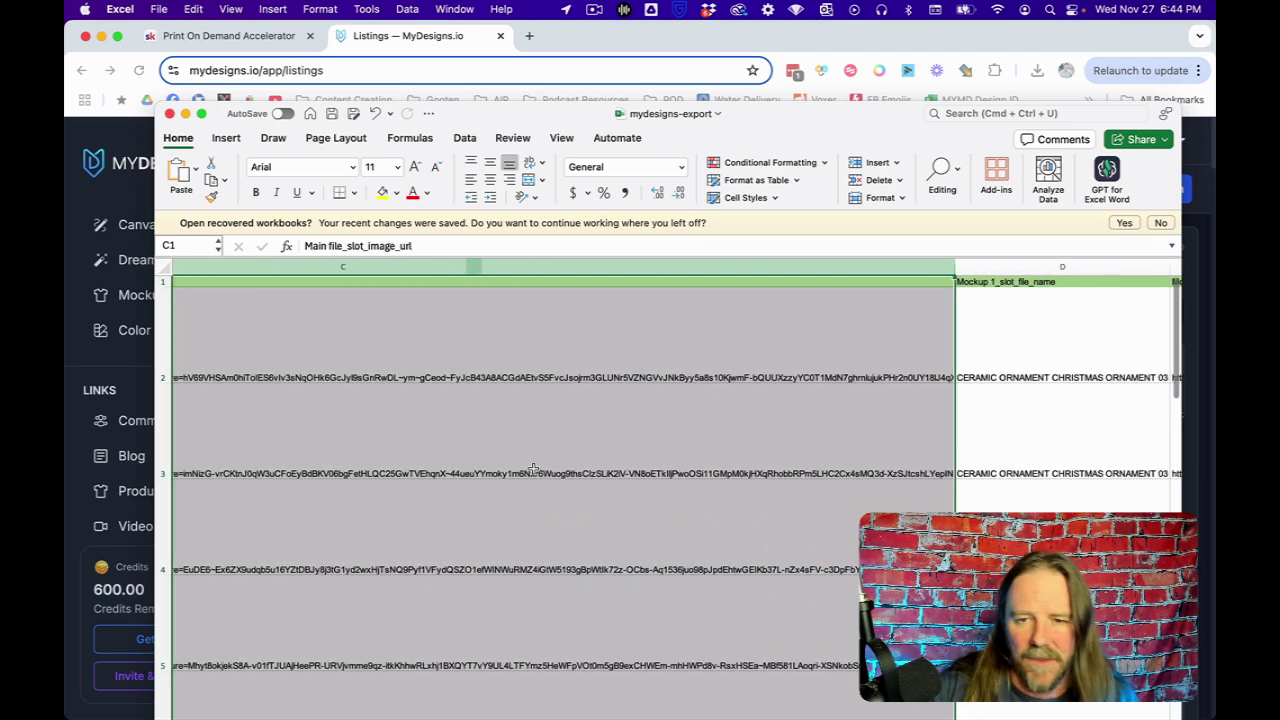
pyautogui.hscroll(5, 528, 467)
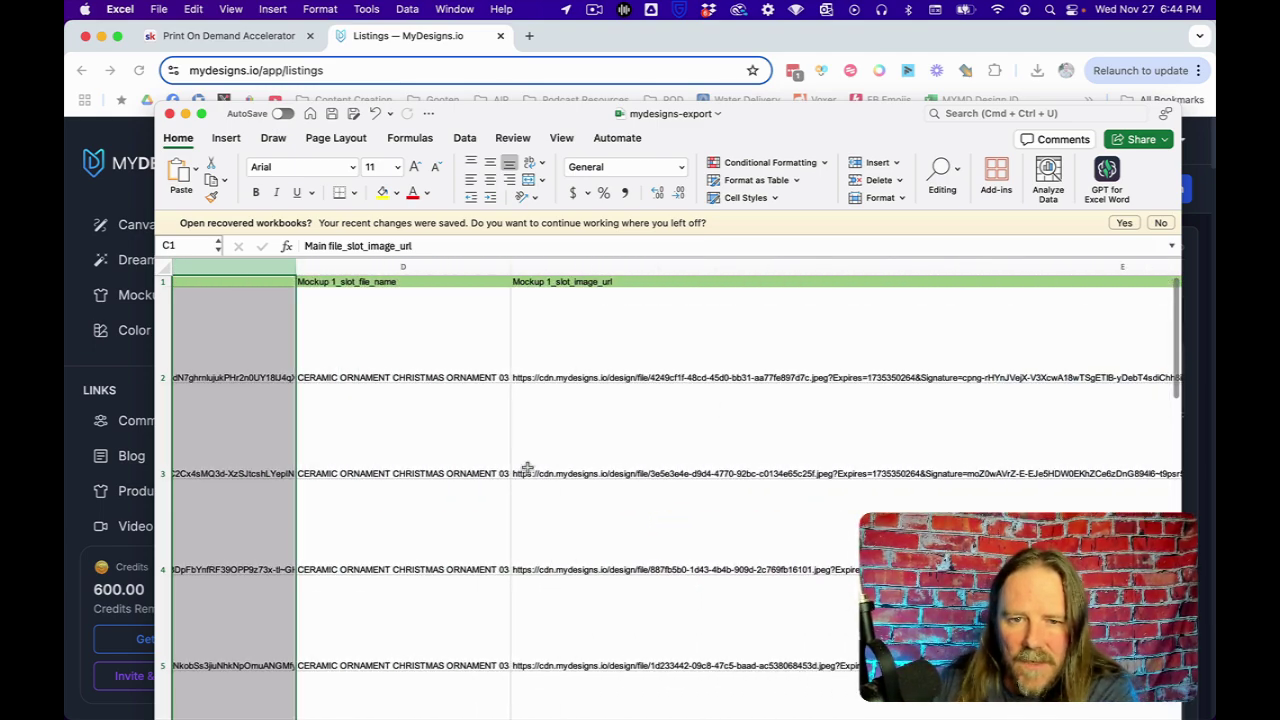
pyautogui.click(604, 268)
pyautogui.hscroll(3, 645, 428)
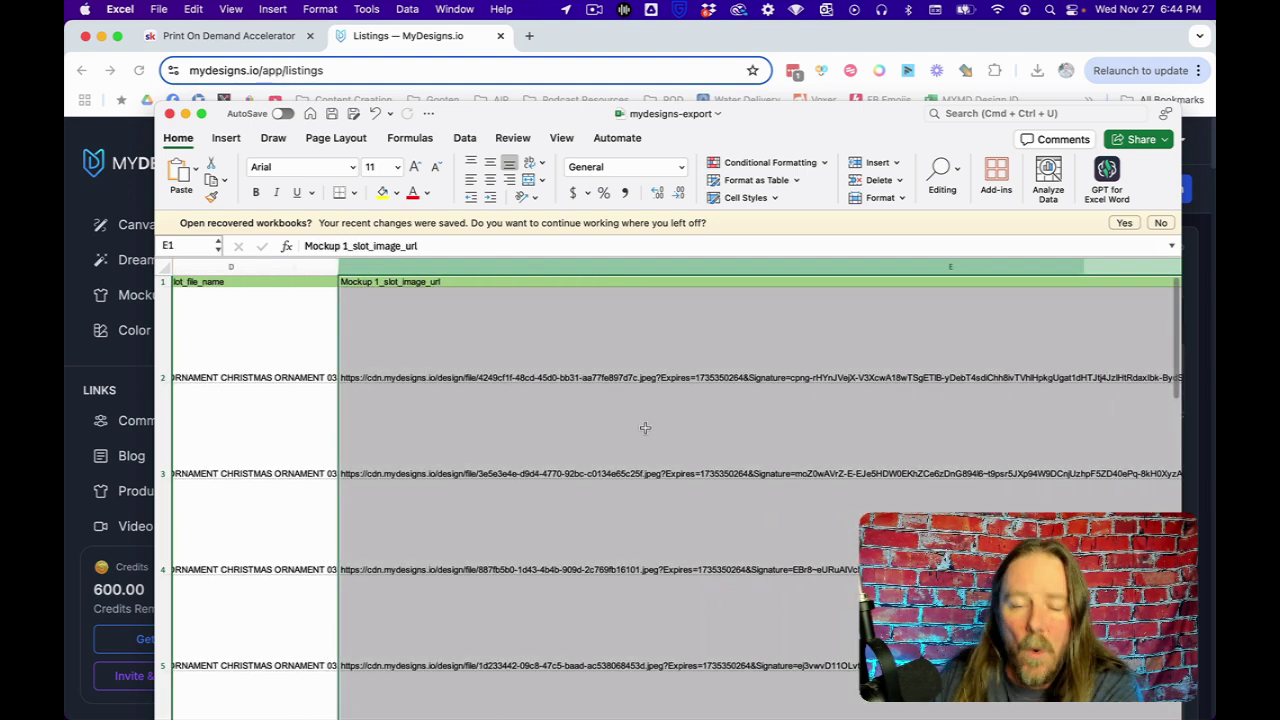
pyautogui.hscroll(8, 700, 451)
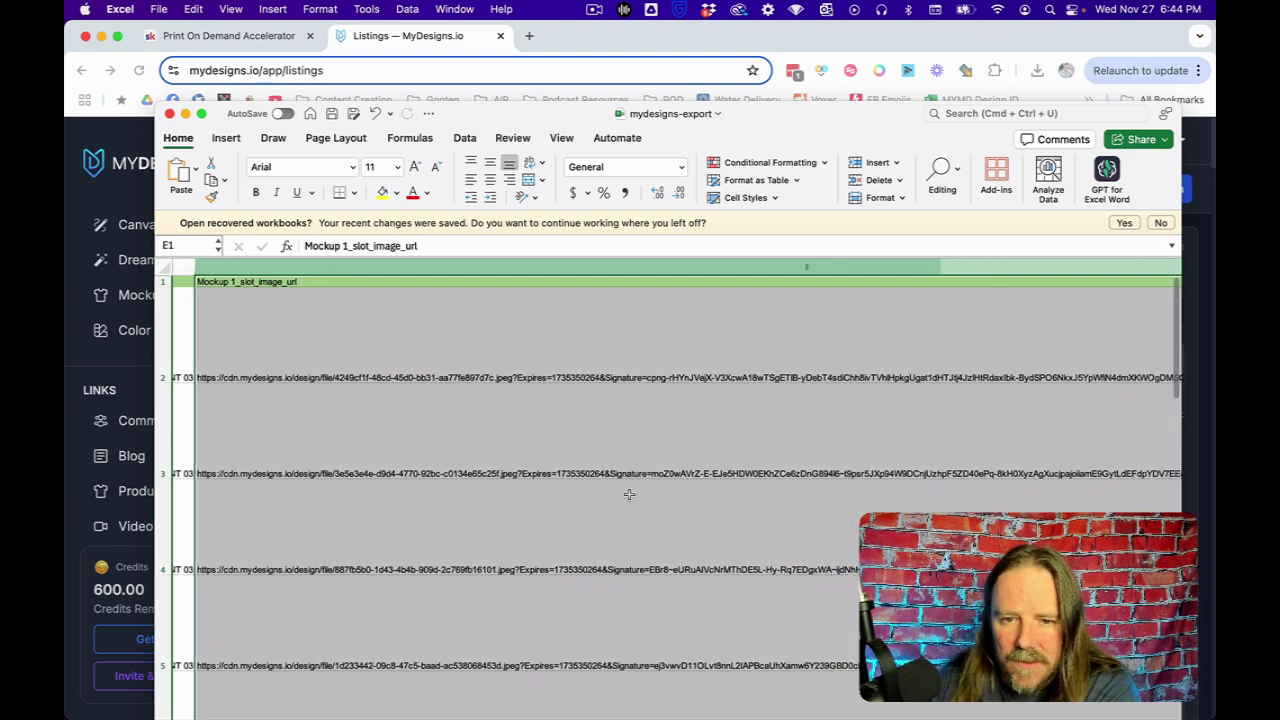
pyautogui.moveTo(748, 118); pyautogui.dragTo(698, 40)
pyautogui.hscroll(2, 455, 597)
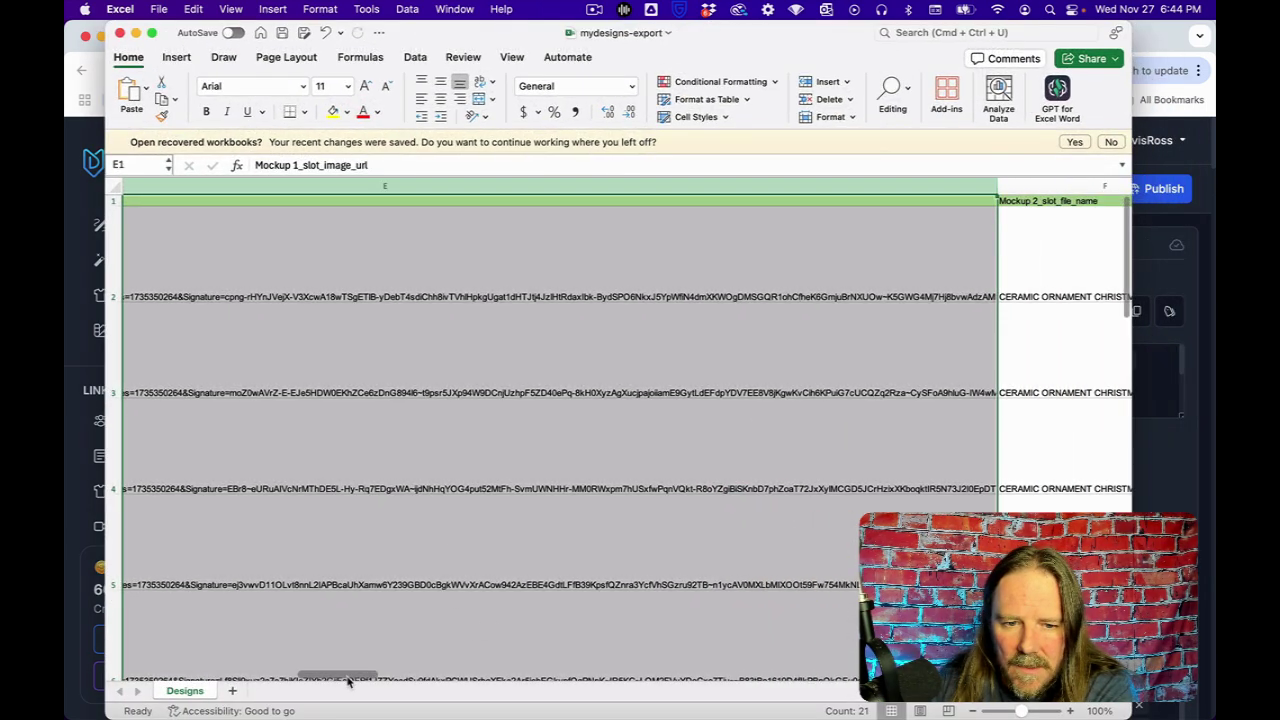
pyautogui.moveTo(349, 682); pyautogui.dragTo(710, 688)
pyautogui.click(451, 290)
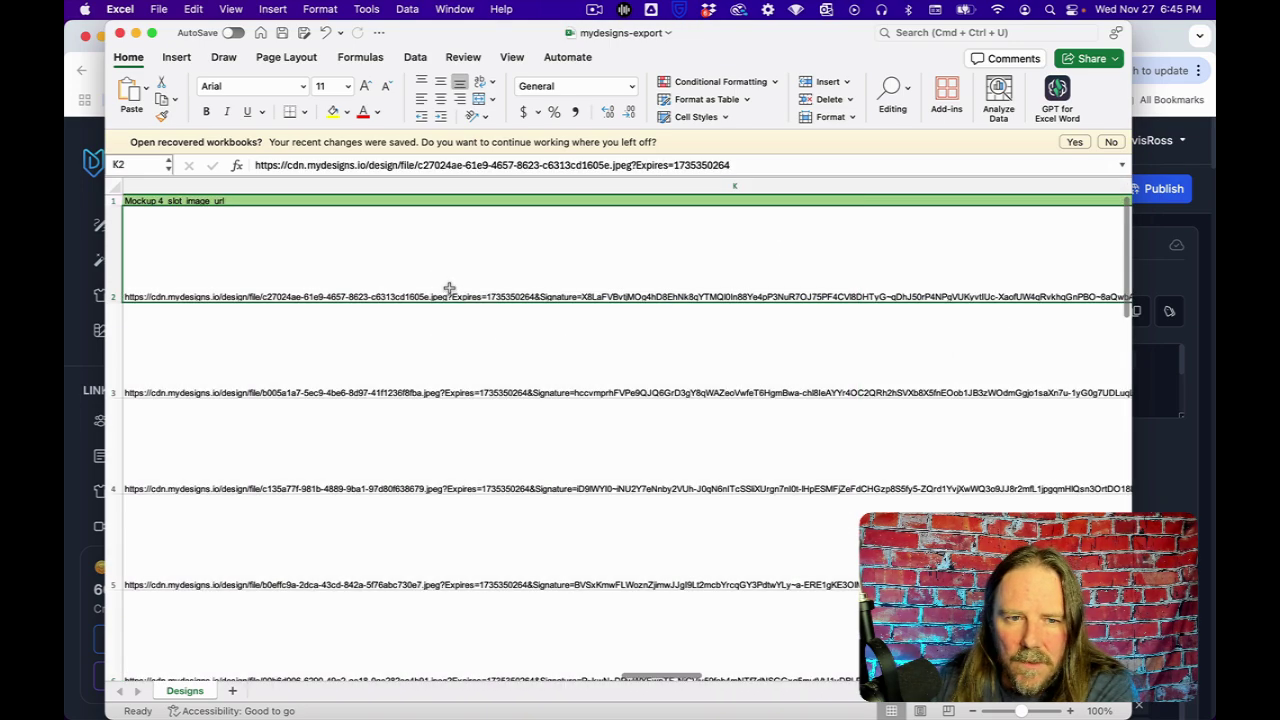
pyautogui.moveTo(663, 676); pyautogui.dragTo(691, 671)
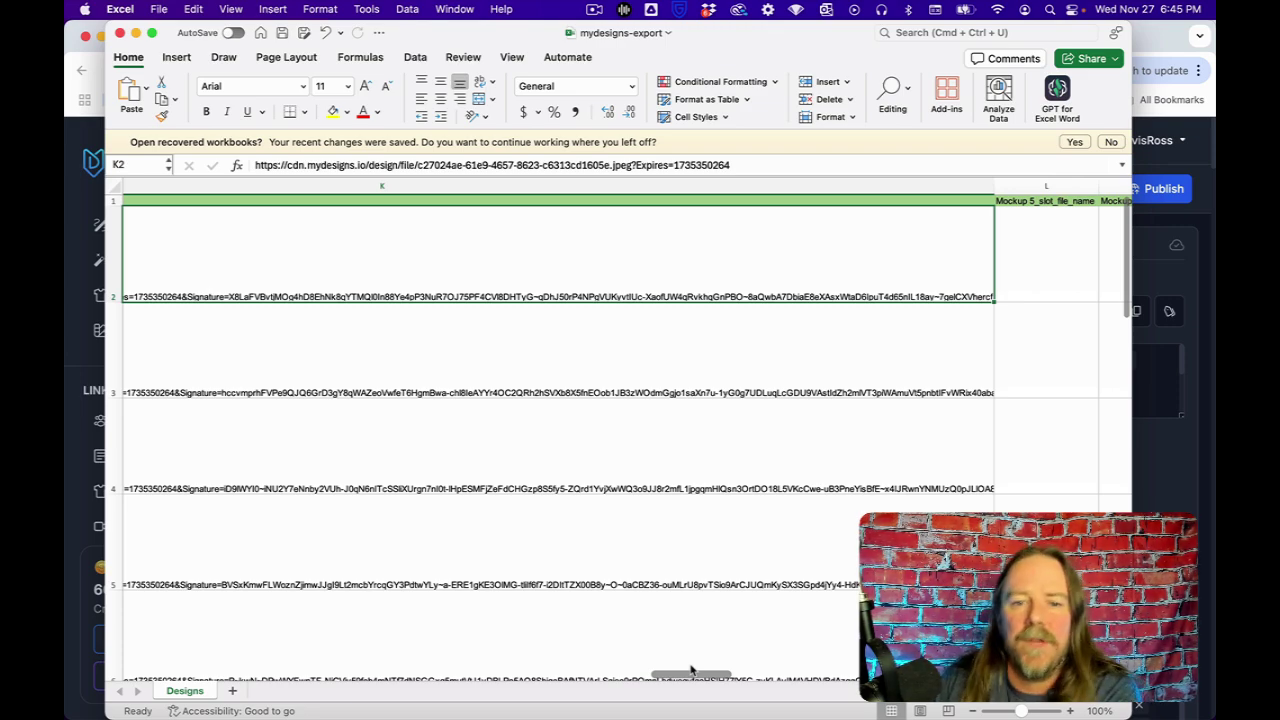
pyautogui.moveTo(691, 671); pyautogui.dragTo(250, 692)
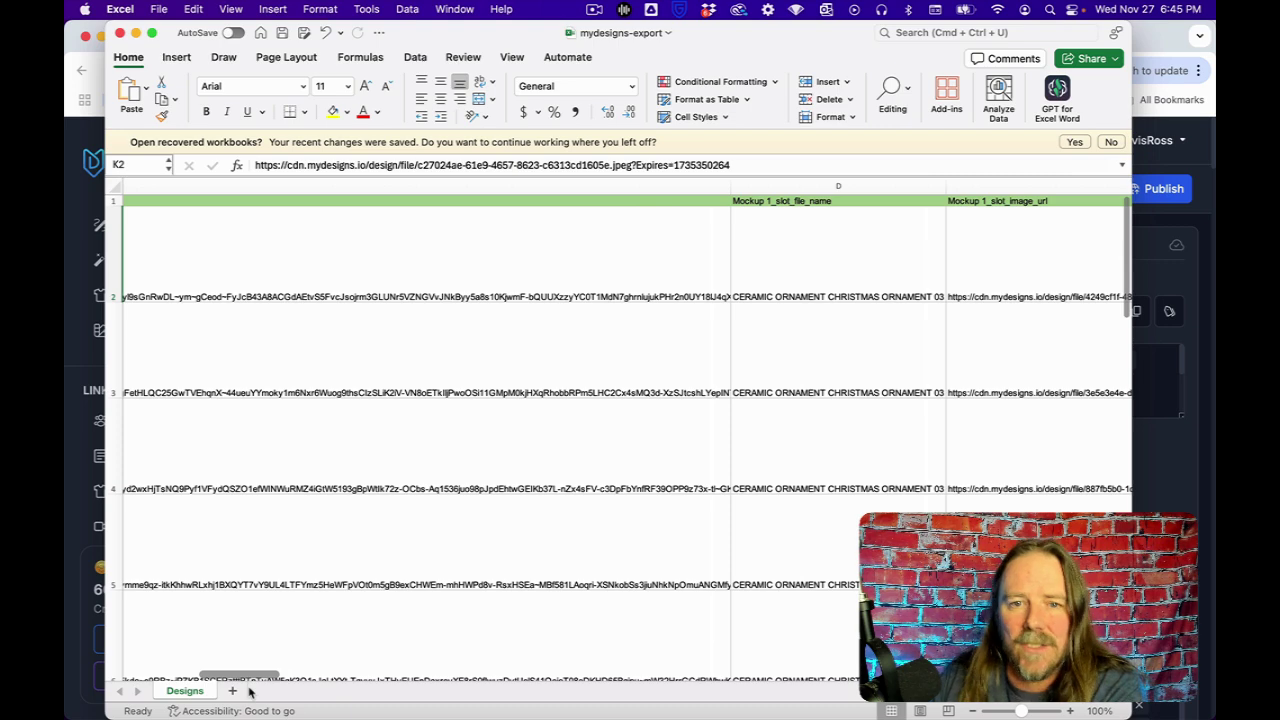
# - Read the listing title, description and tags in cells Z2, AA2 and AB2
pyautogui.hscroll(-1, 250, 692)
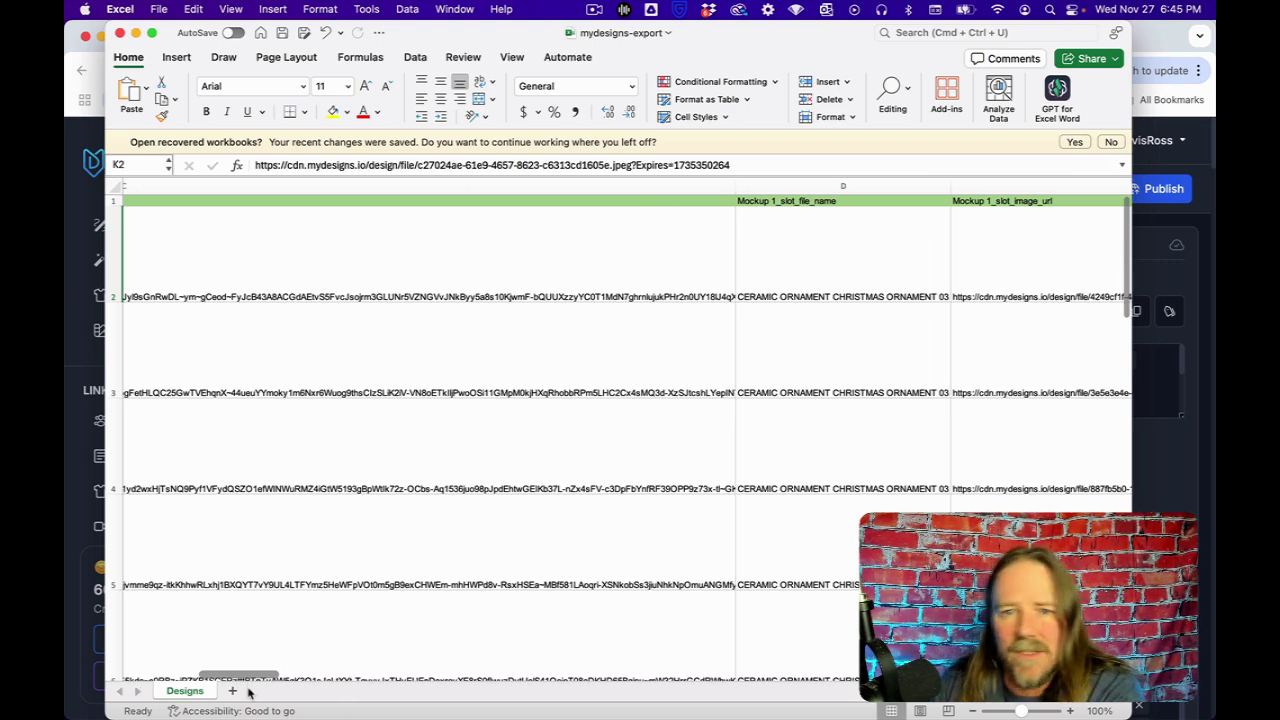
pyautogui.hscroll(-15, 250, 692)
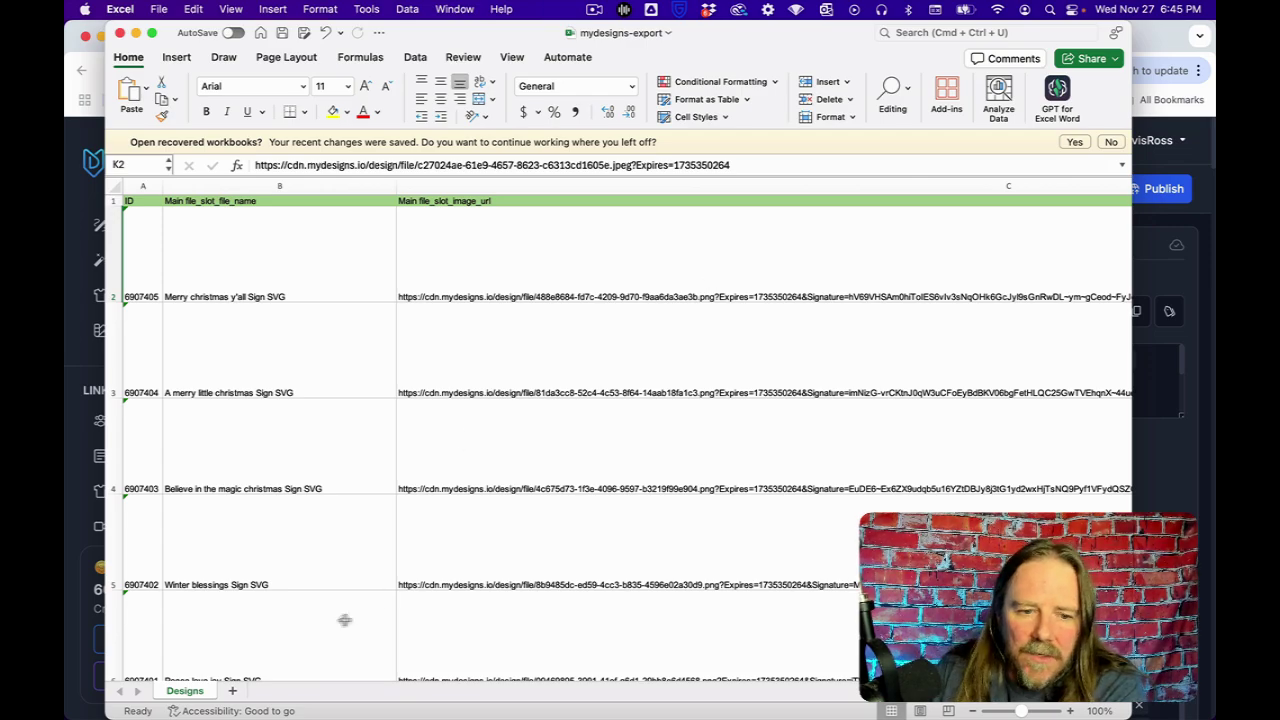
pyautogui.scroll(-1, 242, 655)
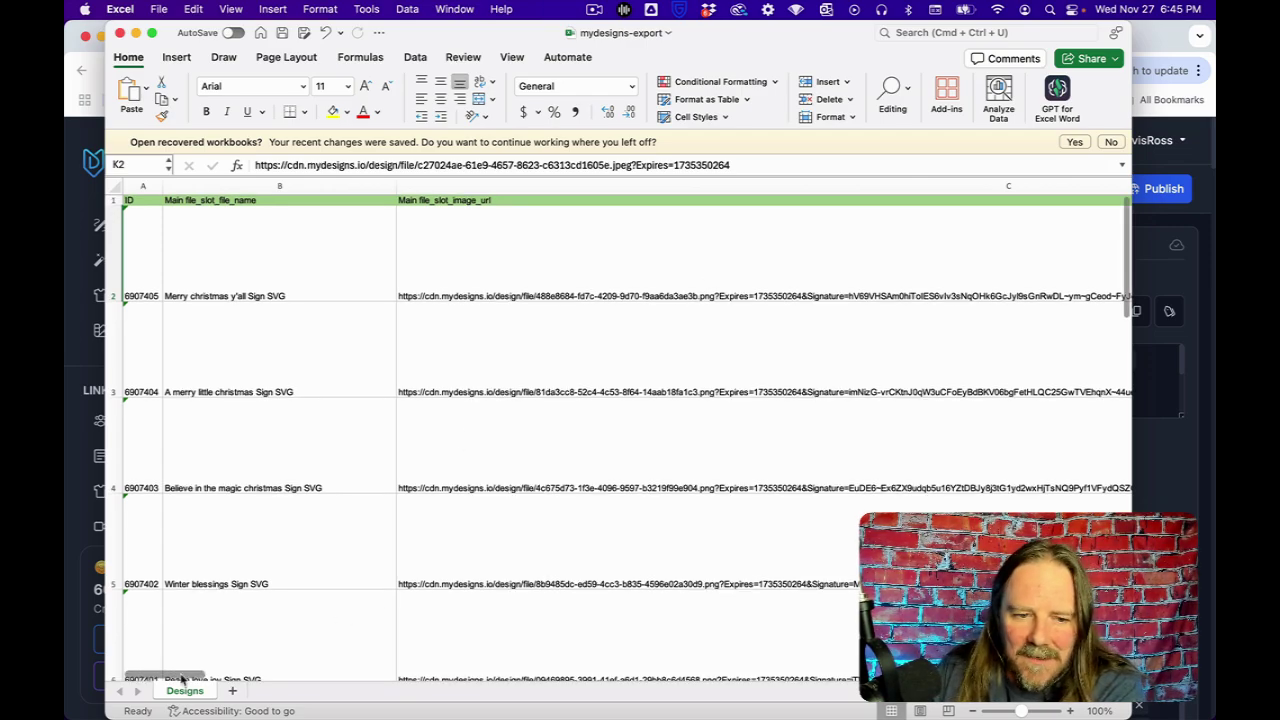
pyautogui.moveTo(183, 680); pyautogui.dragTo(850, 688)
pyautogui.click(550, 272)
pyautogui.hscroll(1, 700, 310)
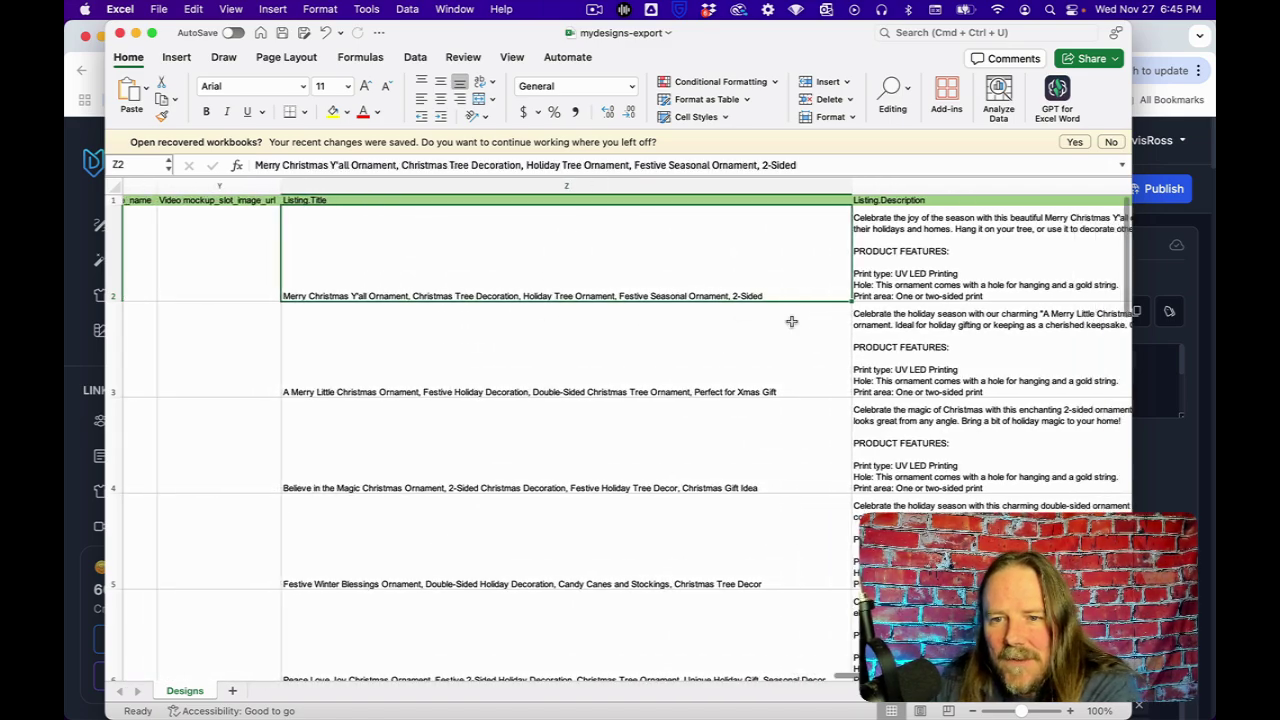
pyautogui.click(948, 263)
pyautogui.hscroll(6, 960, 270)
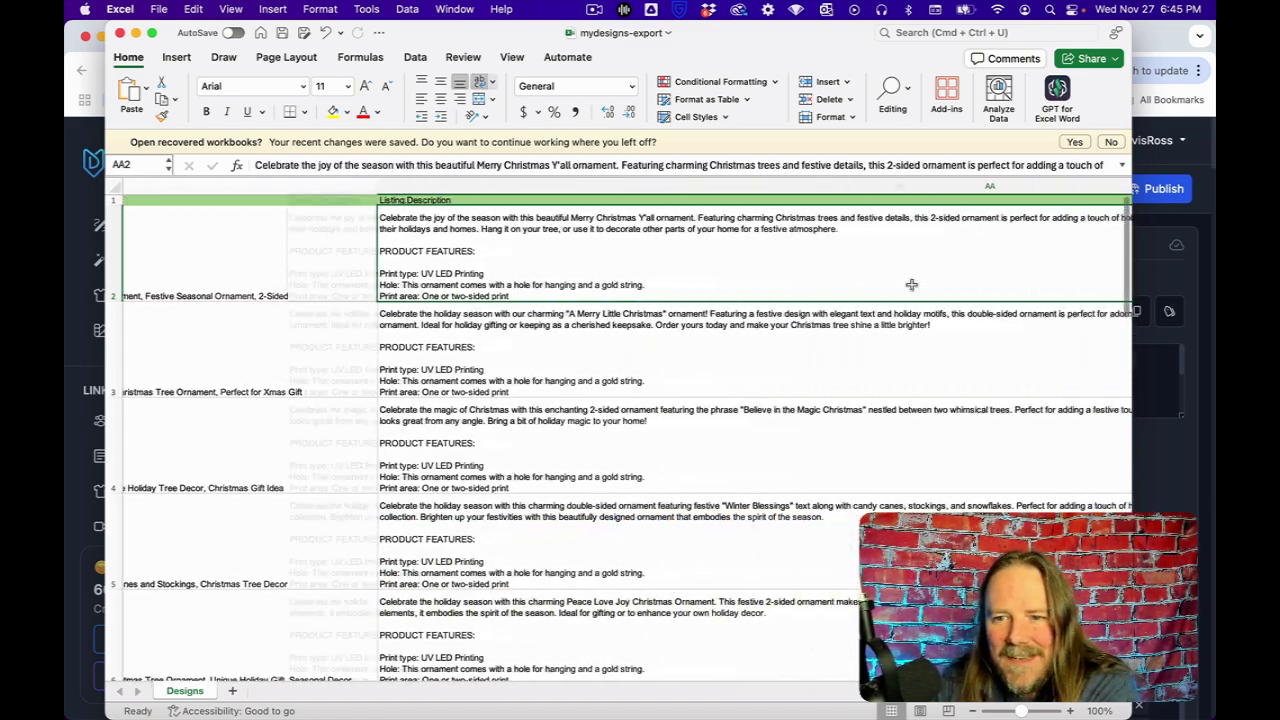
pyautogui.hscroll(5, 905, 282)
pyautogui.click(897, 278)
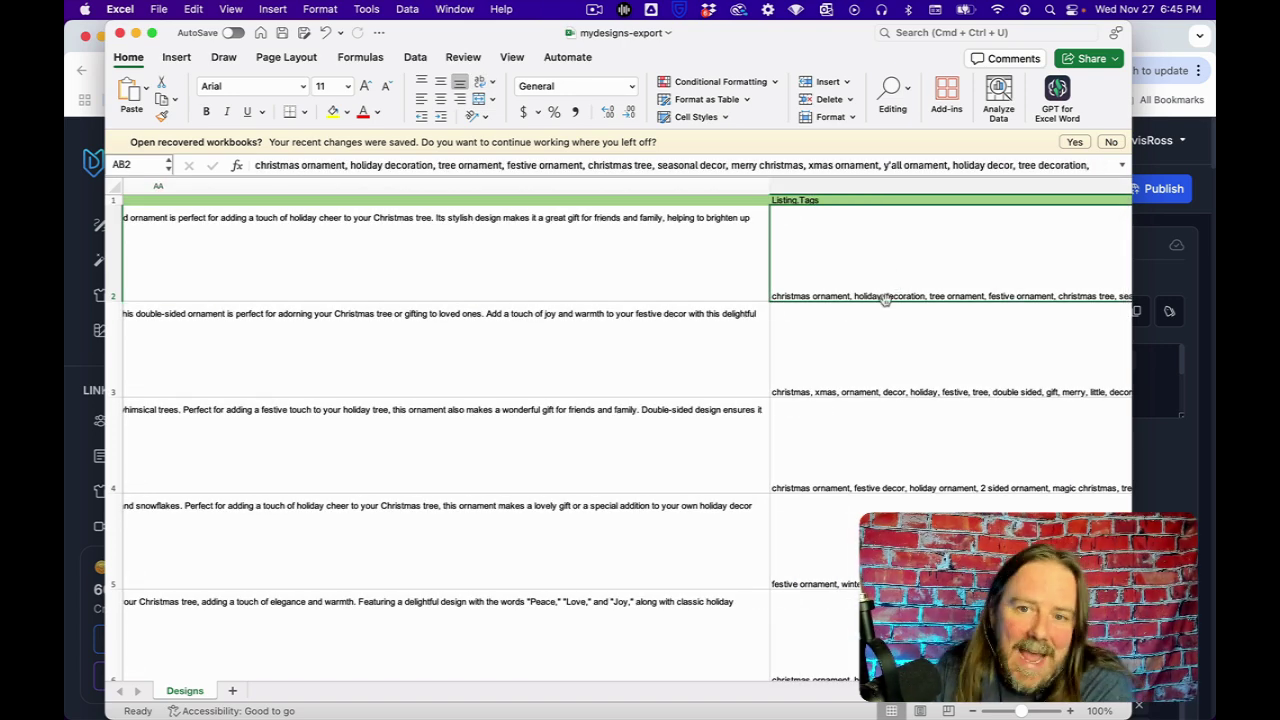
pyautogui.hscroll(5, 845, 331)
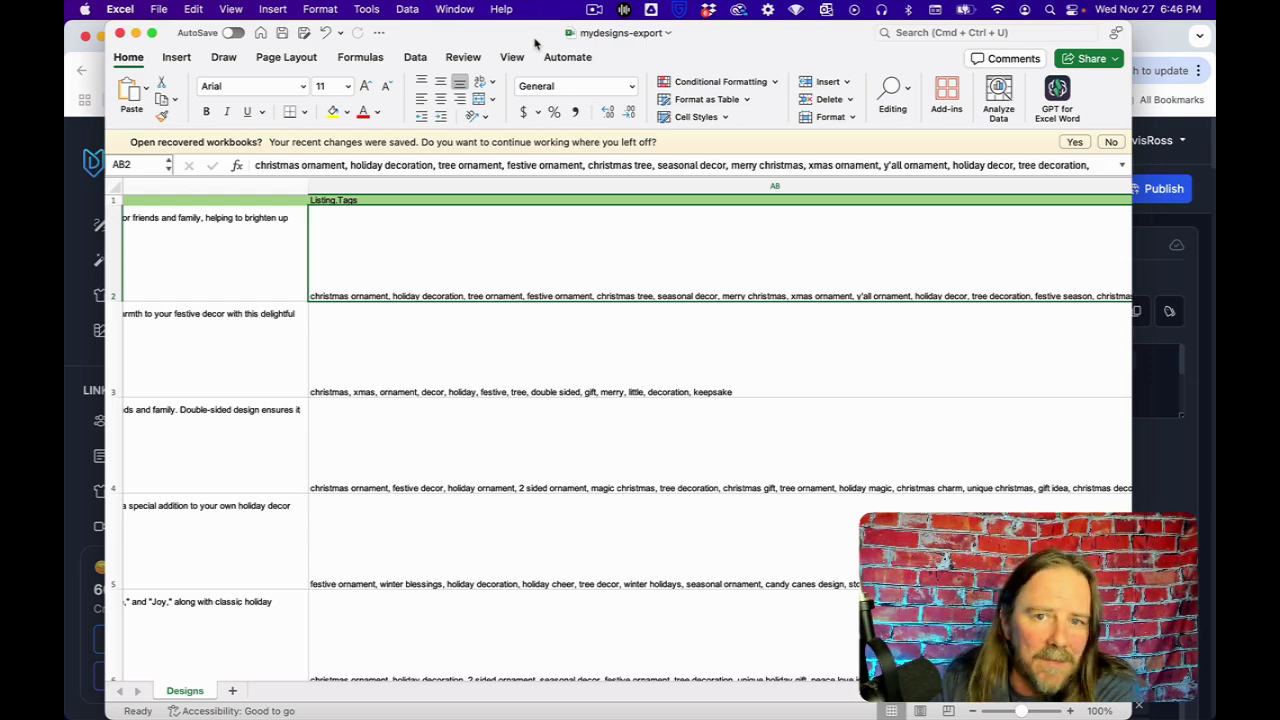
# - Minimize Excel, return to Chrome, and open Product Catalog from the MyDesigns sidebar Links
pyautogui.press('super+m')
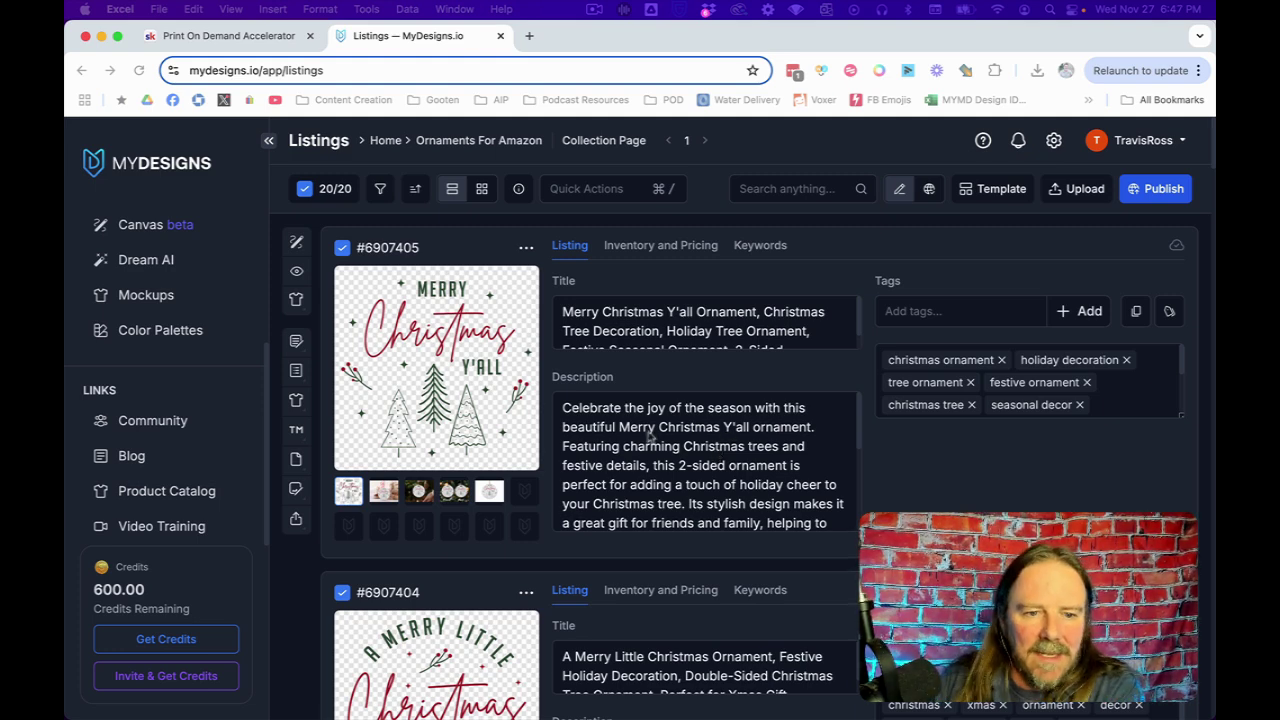
pyautogui.click(140, 494)
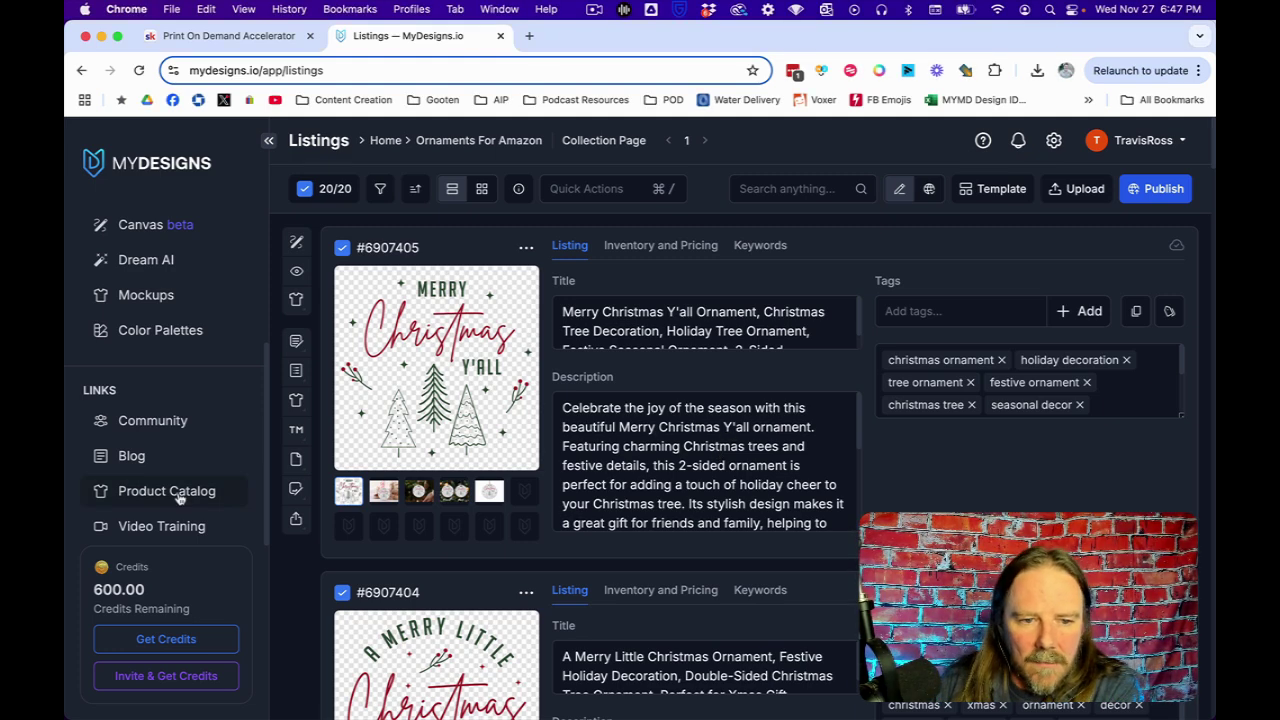
pyautogui.click(177, 499)
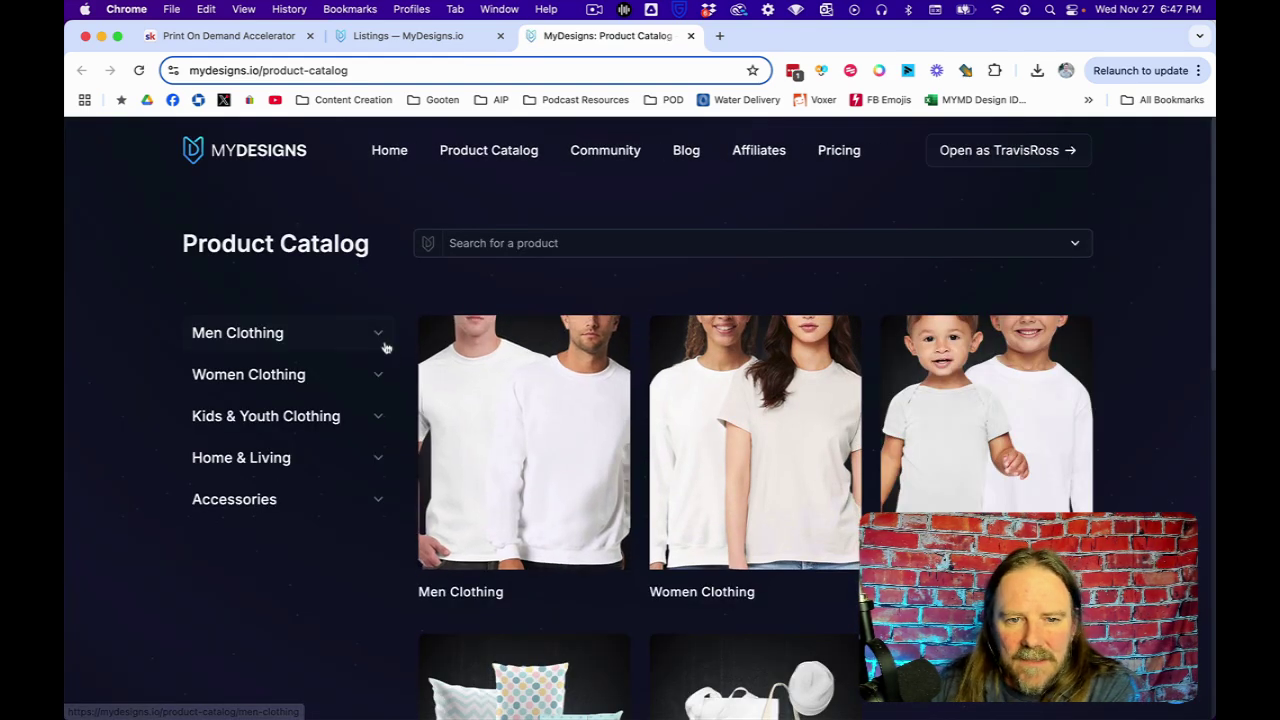
# - Expand the Men, Women, Kids & Youth Clothing and Home & Living catalog categories
pyautogui.click(377, 336)
pyautogui.scroll(-3, 352, 461)
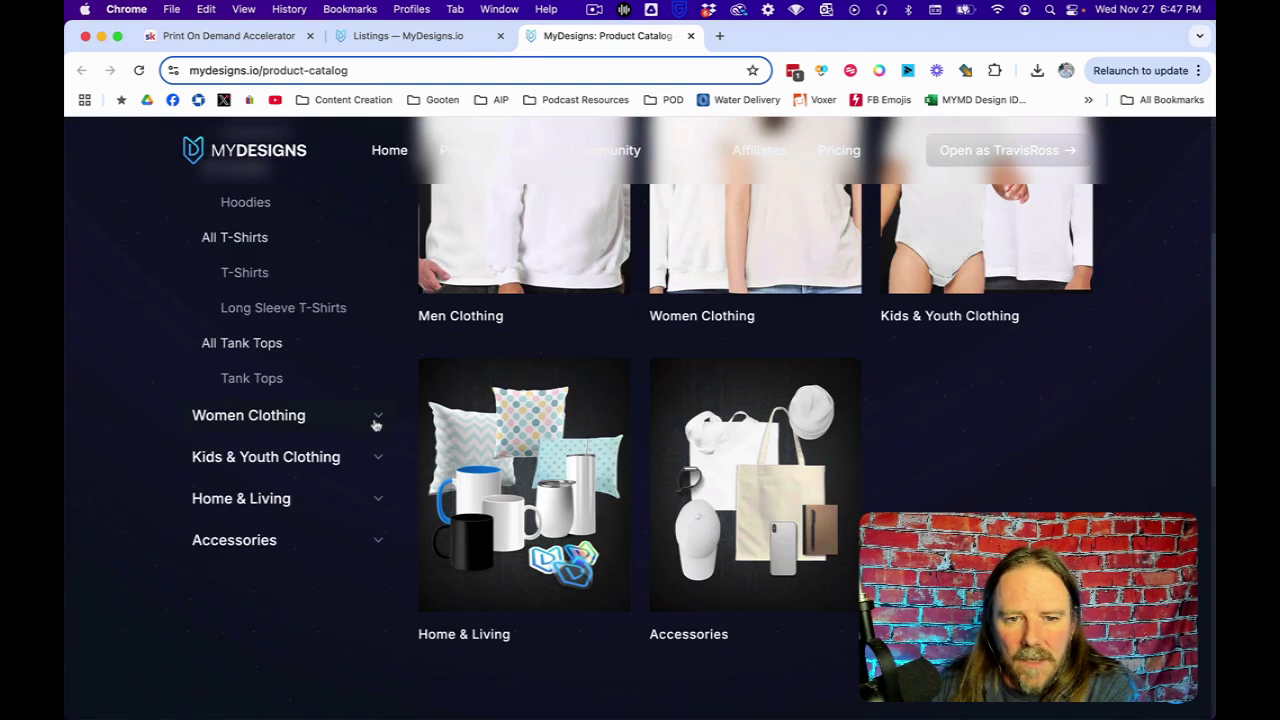
pyautogui.click(376, 420)
pyautogui.scroll(-2, 382, 458)
pyautogui.click(380, 400)
pyautogui.click(380, 400)
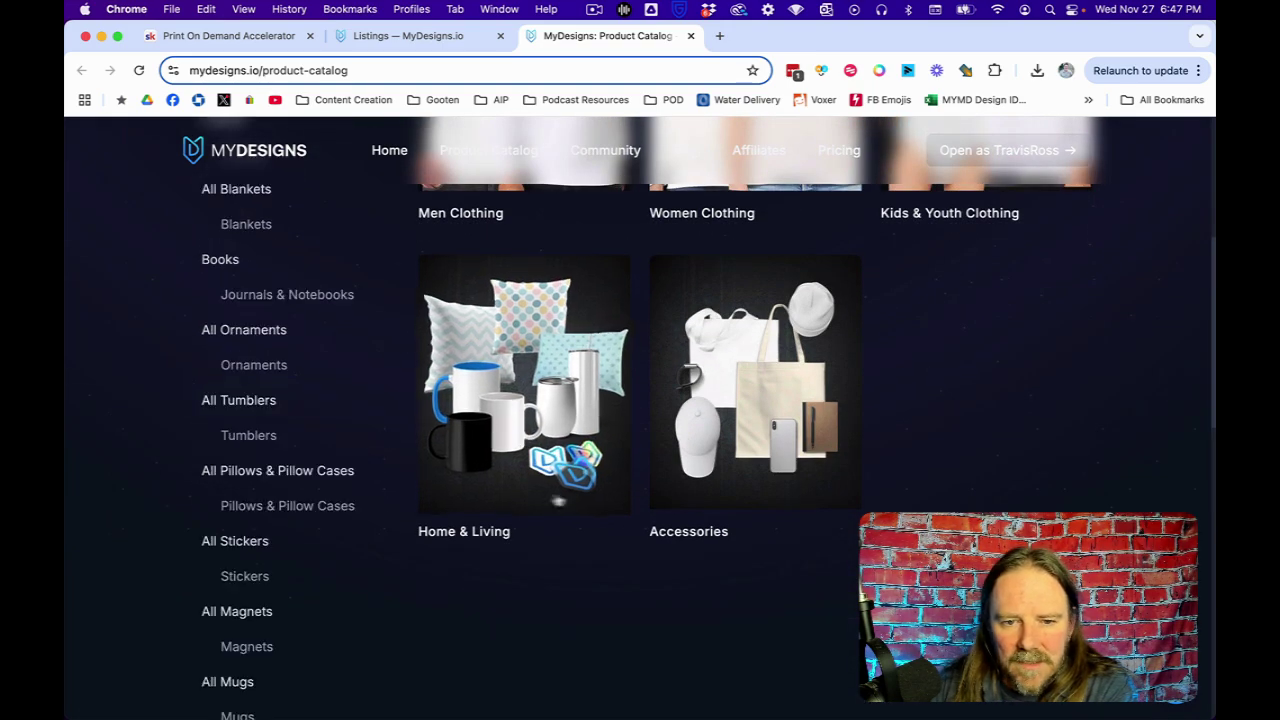
# - Switch to the incognito window showing the mydesigns.io pricing page
pyautogui.scroll(2, 750, 300)
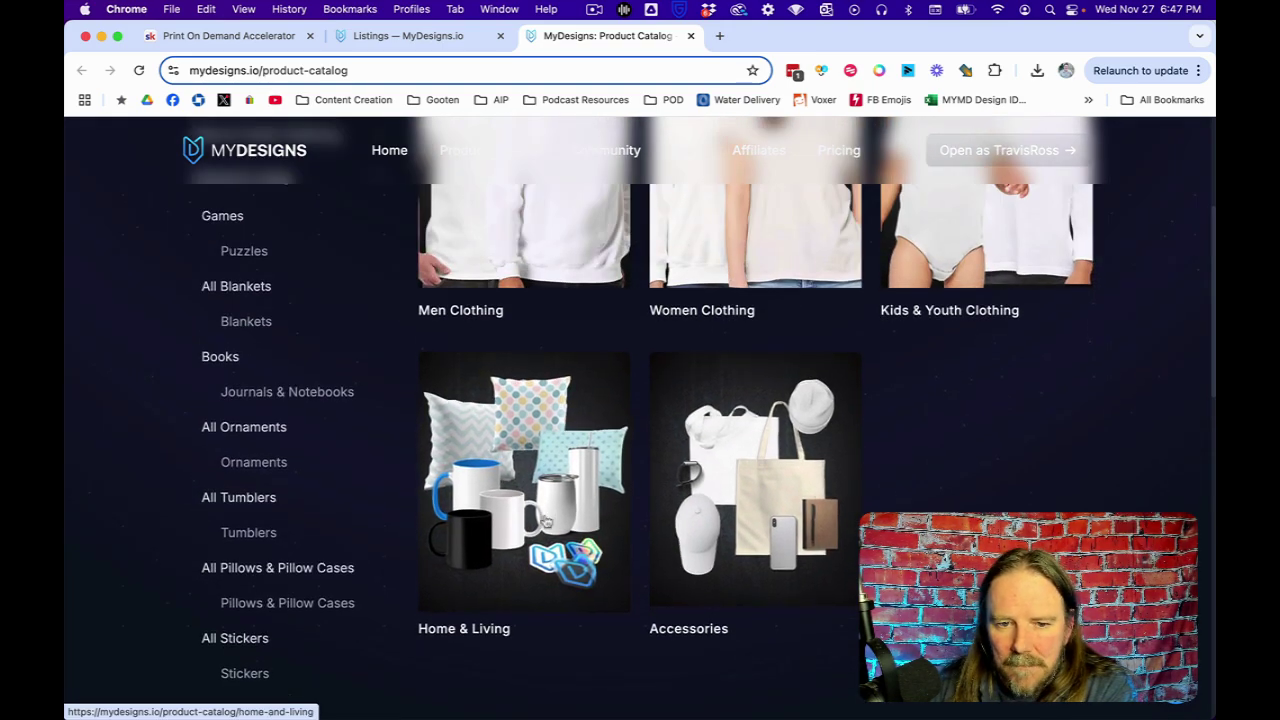
pyautogui.scroll(5, 872, 510)
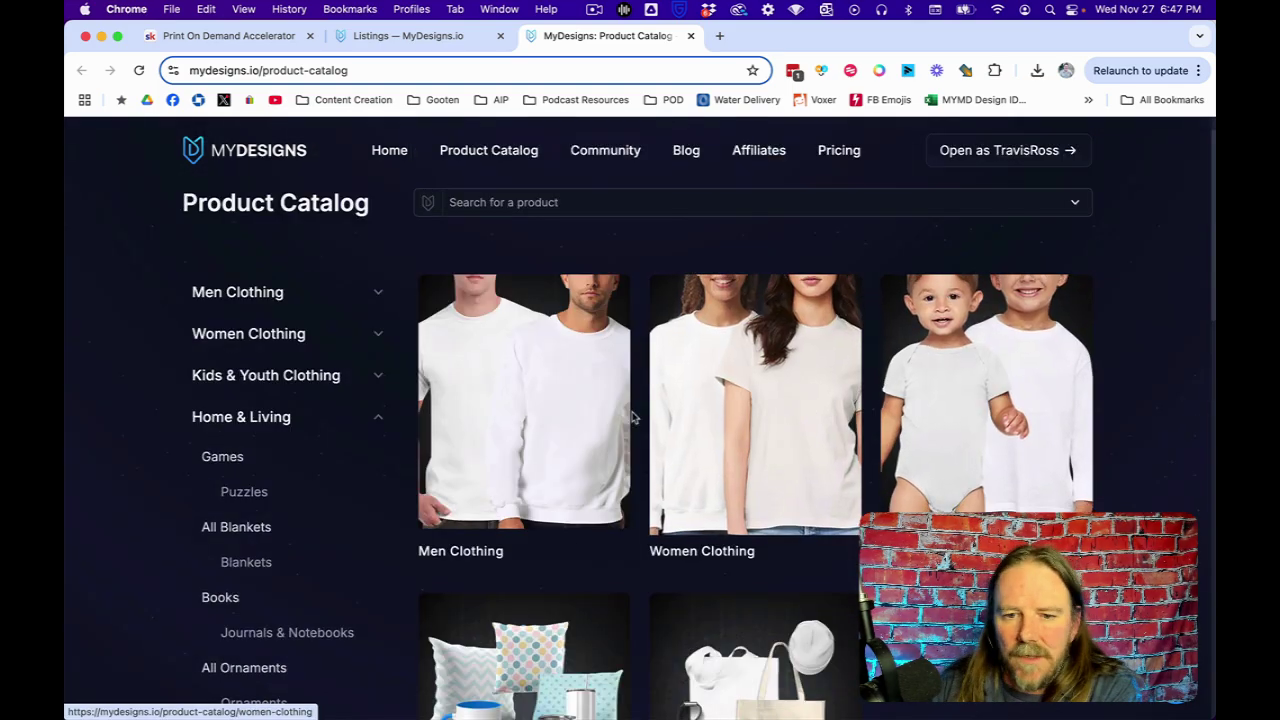
pyautogui.scroll(-4, 700, 400)
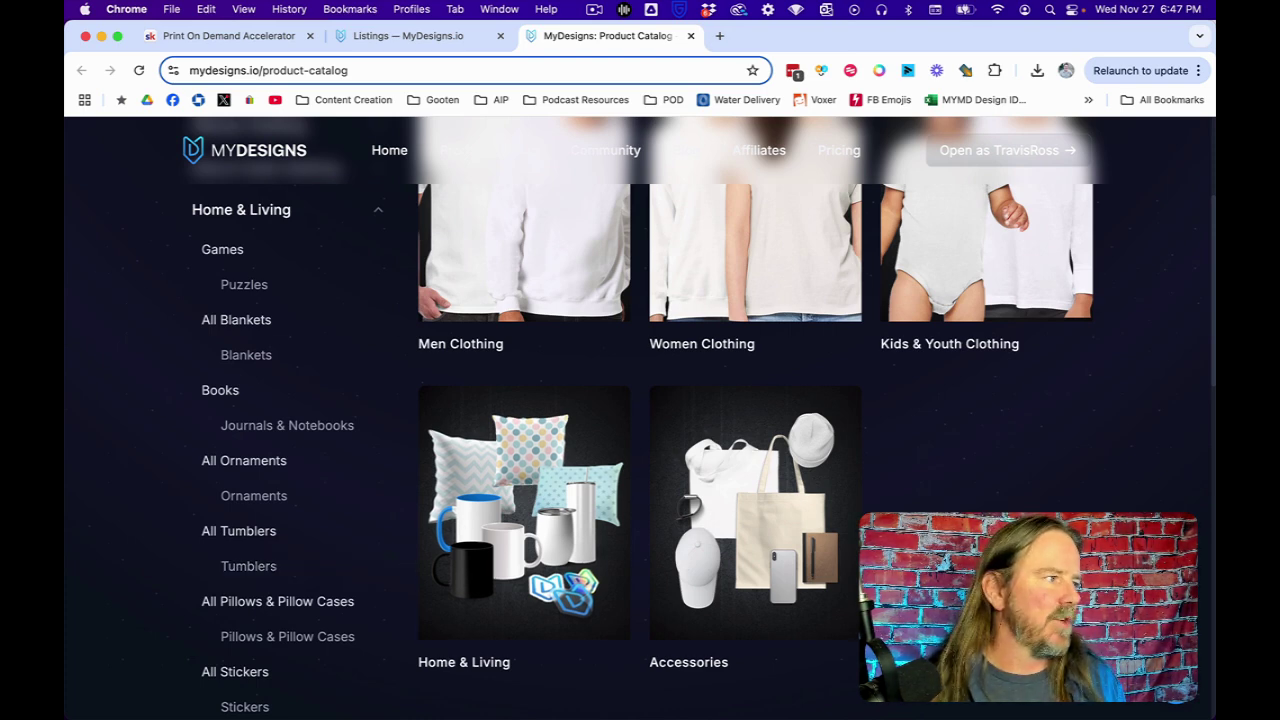
pyautogui.hotkey('ctrl', 'Right')
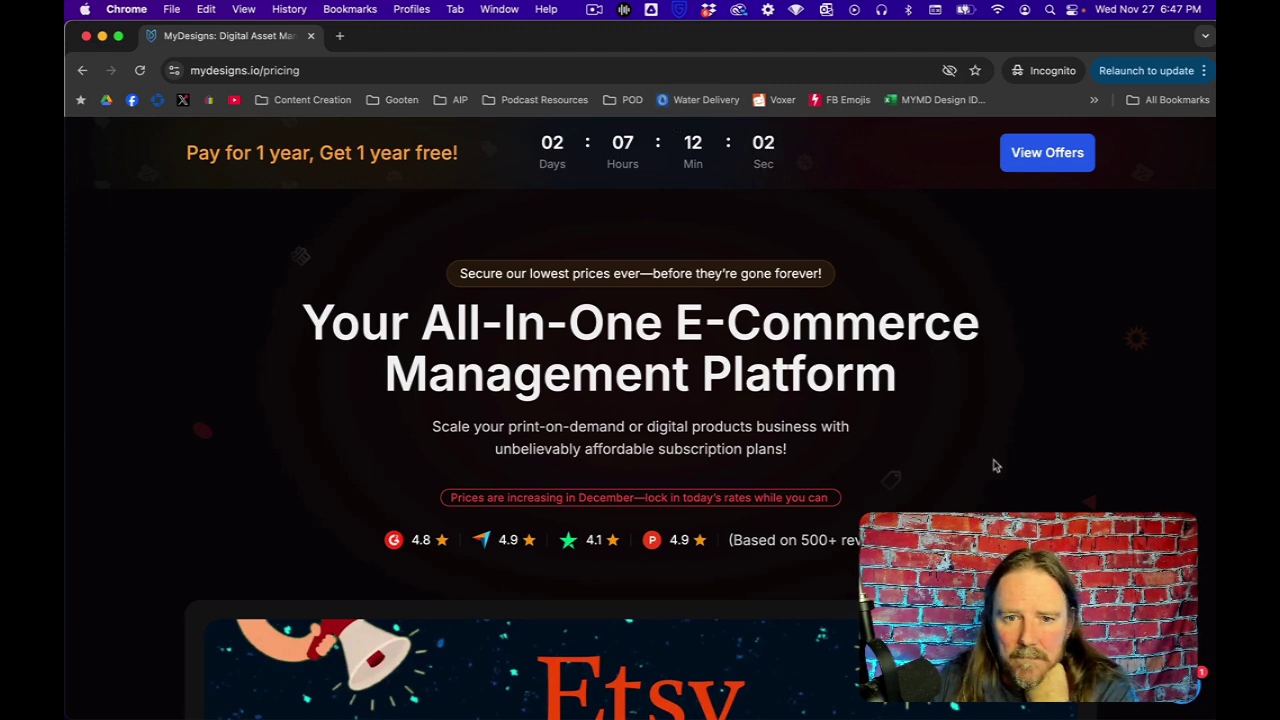
# - Scroll to the offer cards and highlight the 30 in the monthly discount offer
pyautogui.scroll(-10, 995, 465)
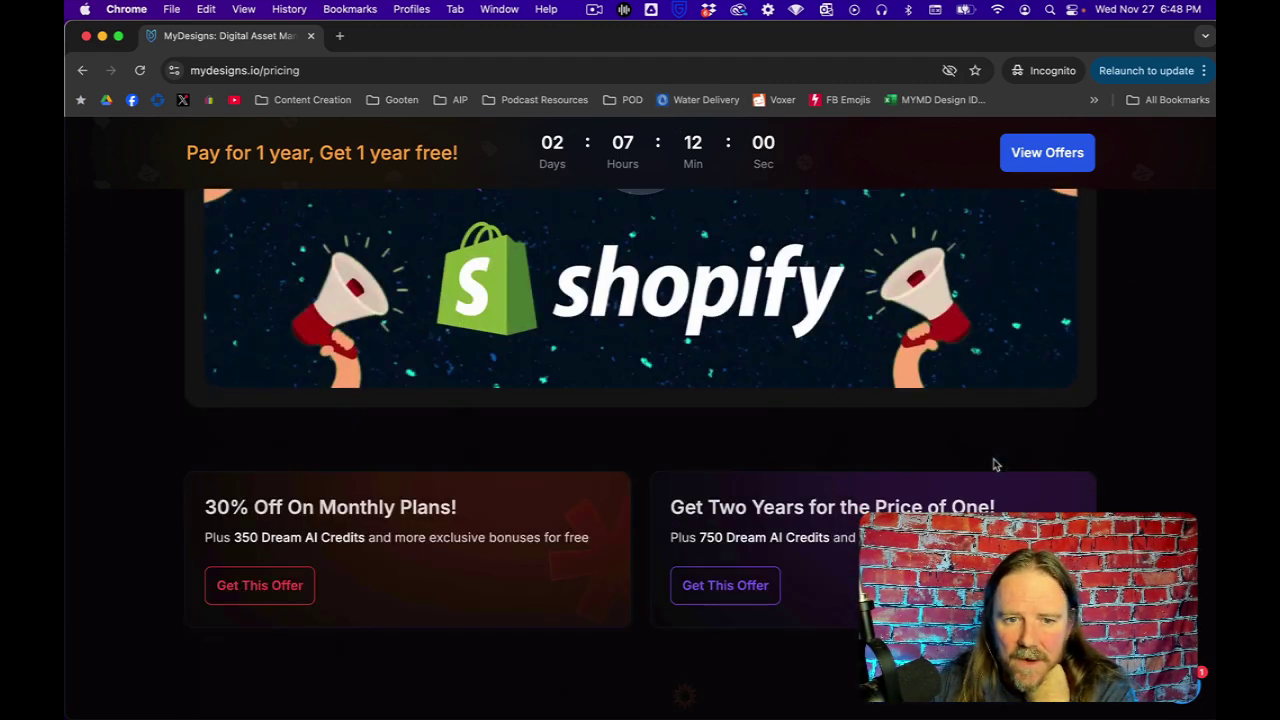
pyautogui.scroll(-2, 995, 465)
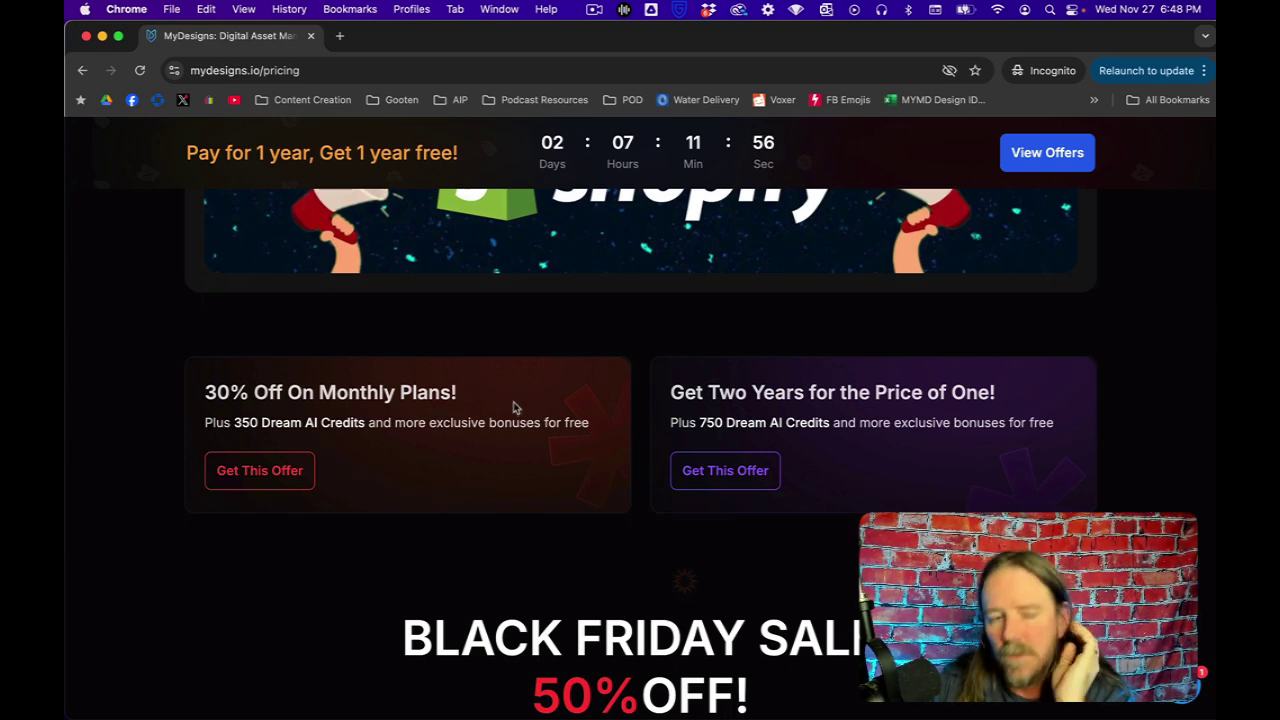
pyautogui.doubleClick(217, 395)
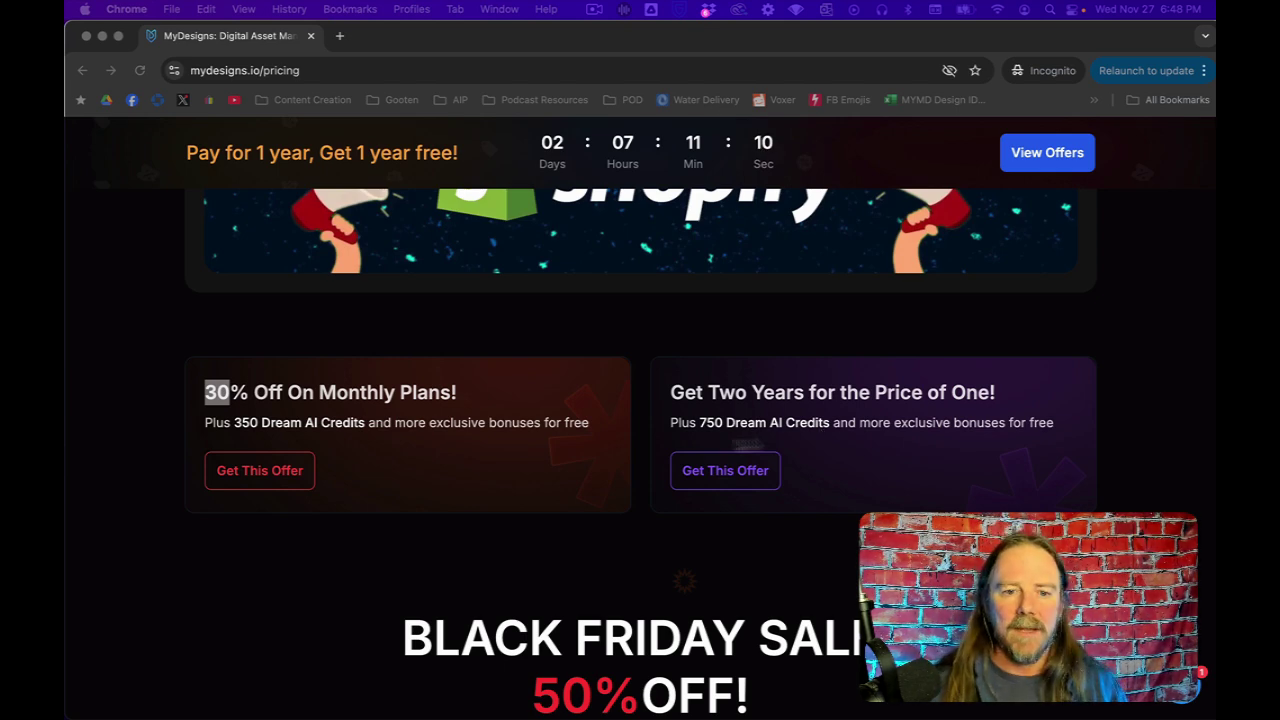
pyautogui.click(728, 472)
# - Jump to the two-year plan prices, highlight the PRO plan and the 350 Dream AI credits bonus
pyautogui.click(726, 471)
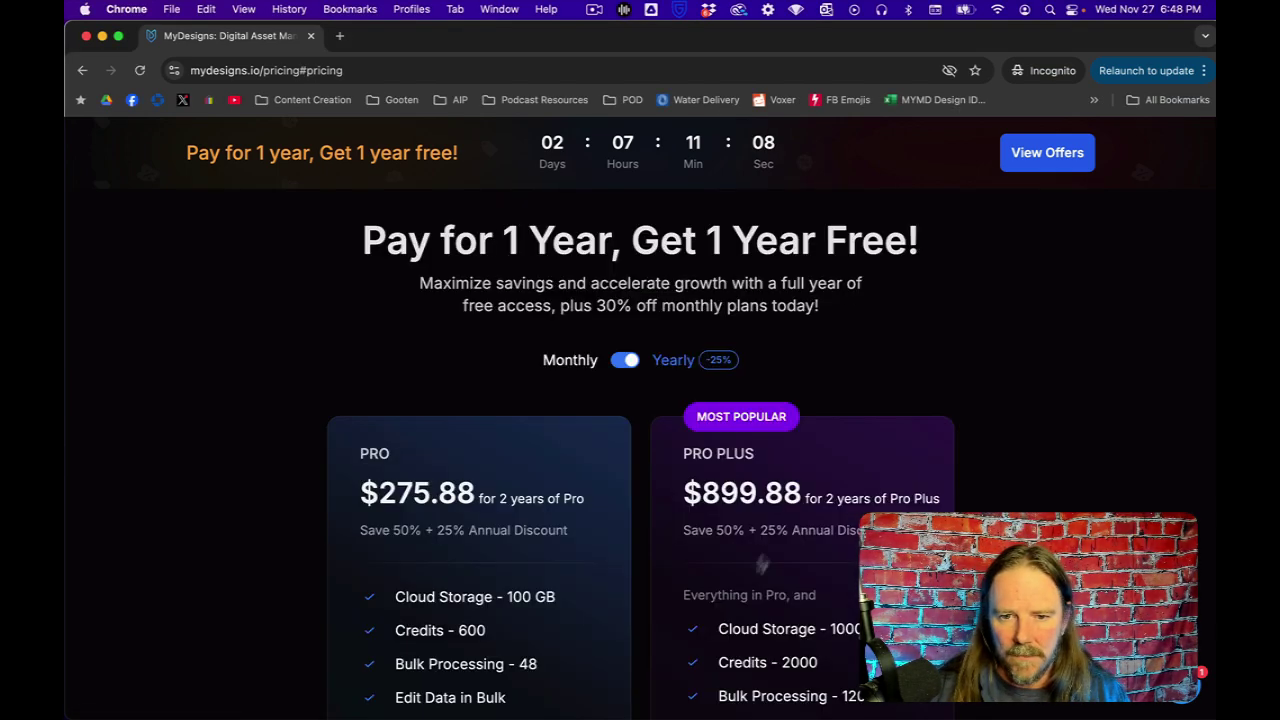
pyautogui.doubleClick(370, 453)
pyautogui.scroll(-1, 474, 604)
pyautogui.moveTo(474, 604)
pyautogui.scroll(-2, 580, 626)
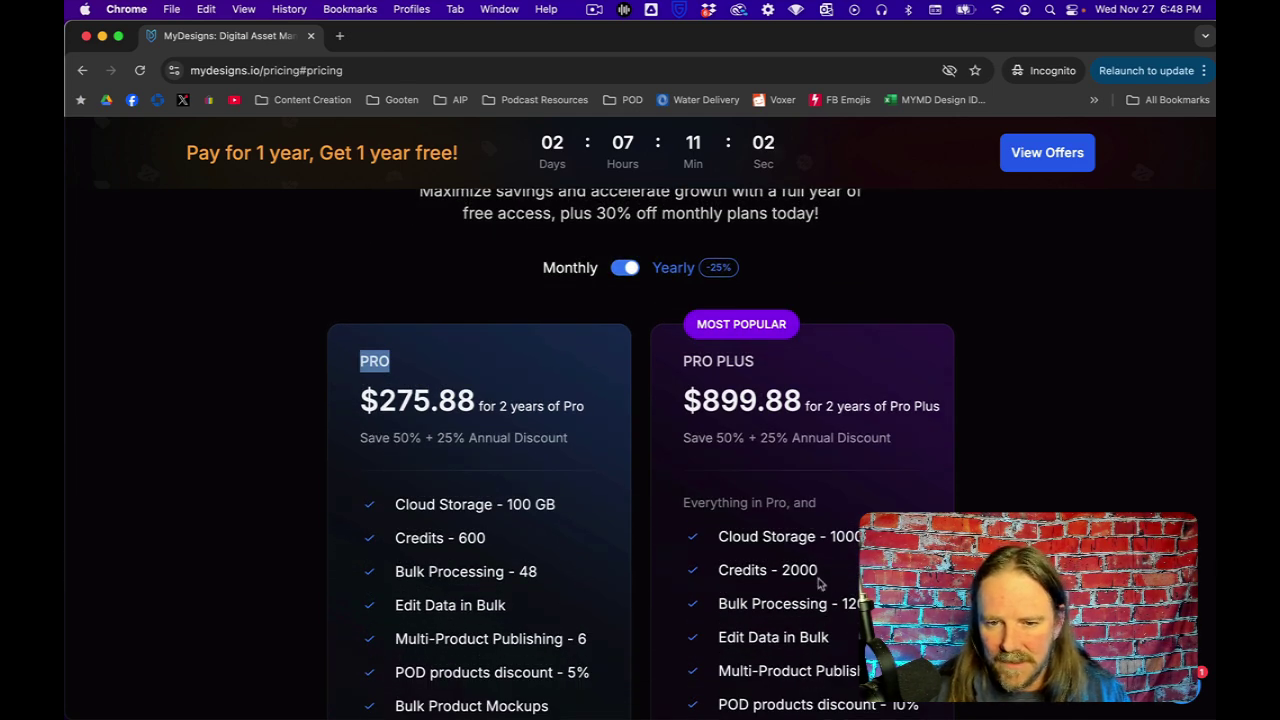
pyautogui.moveTo(809, 580)
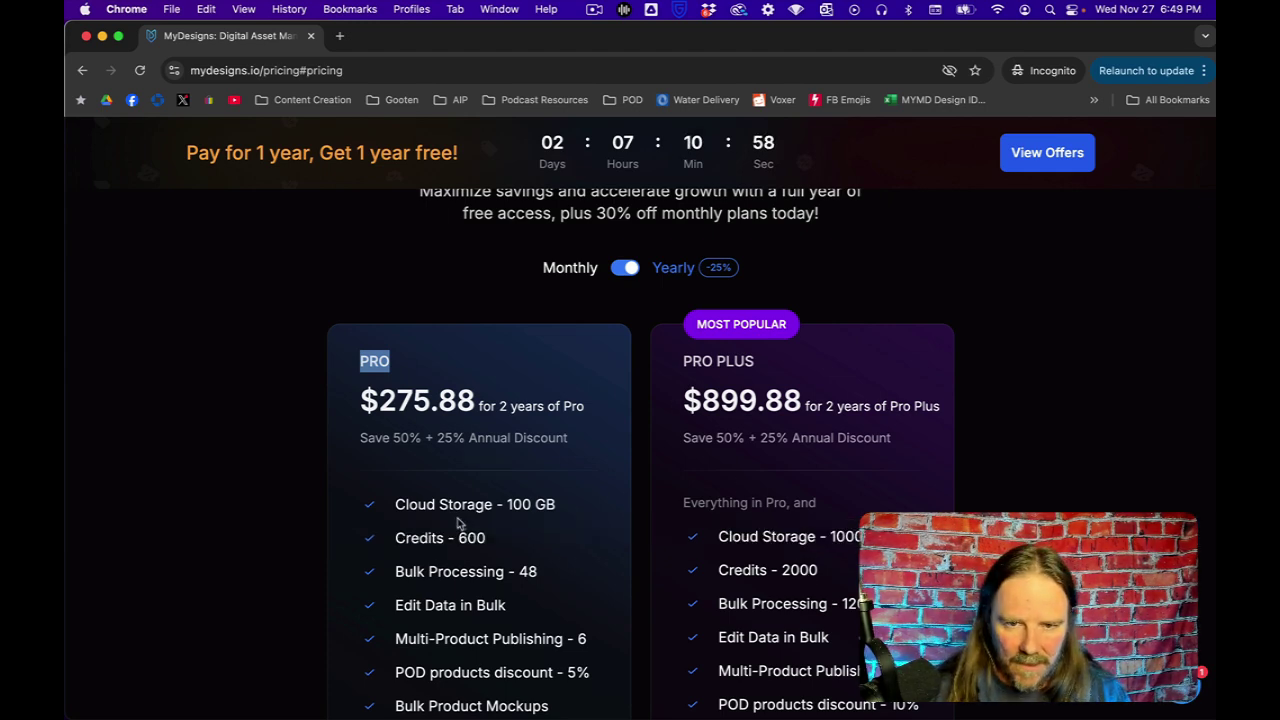
pyautogui.scroll(2, 690, 508)
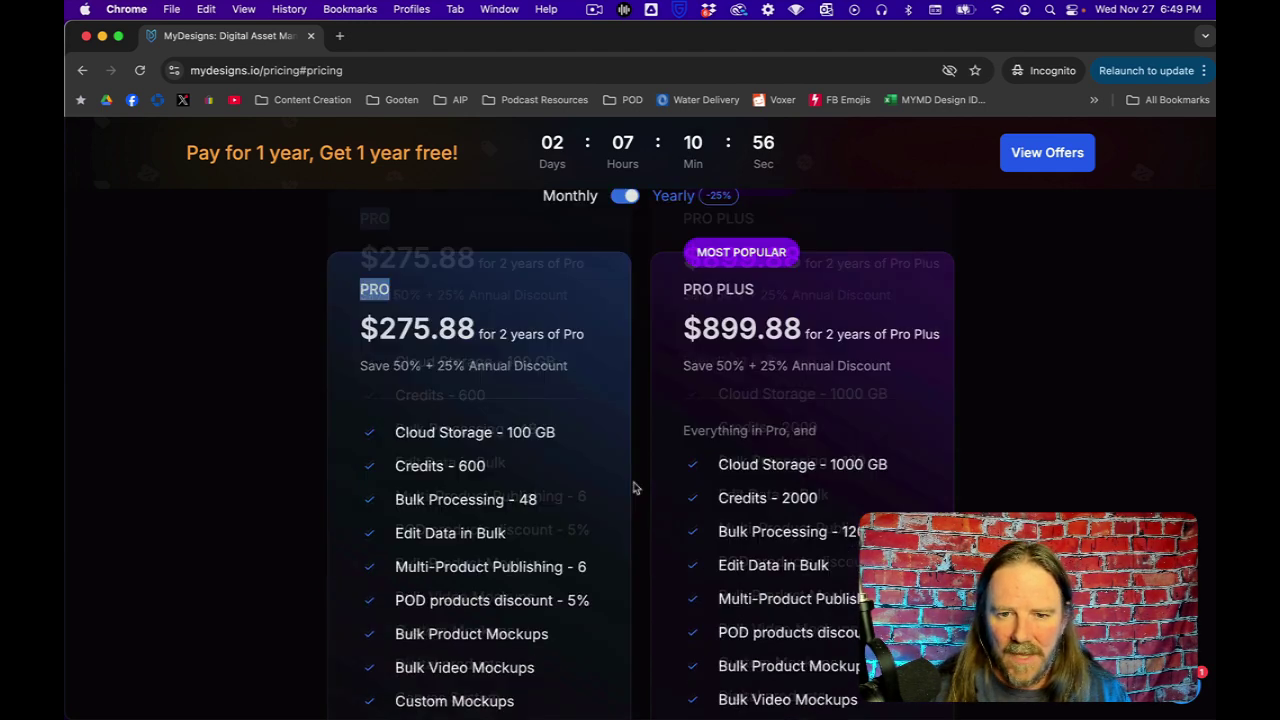
pyautogui.scroll(-8, 634, 486)
pyautogui.scroll(4, 674, 524)
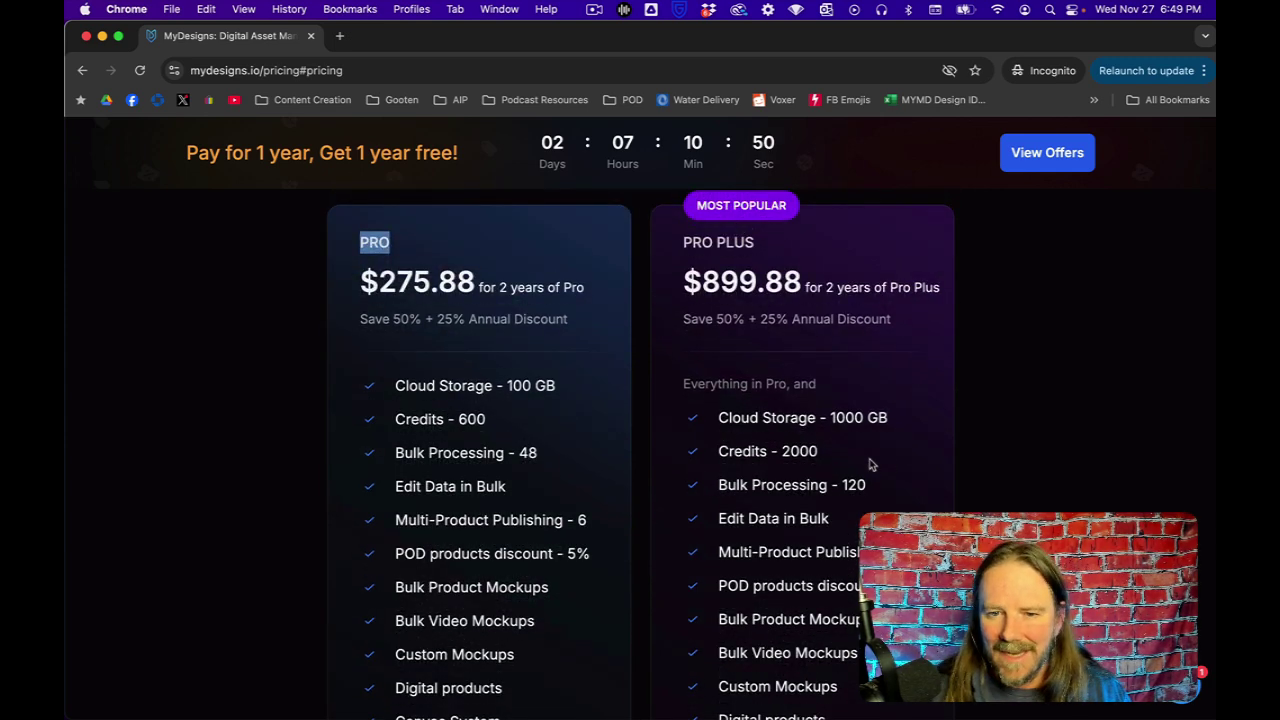
pyautogui.scroll(10, 858, 457)
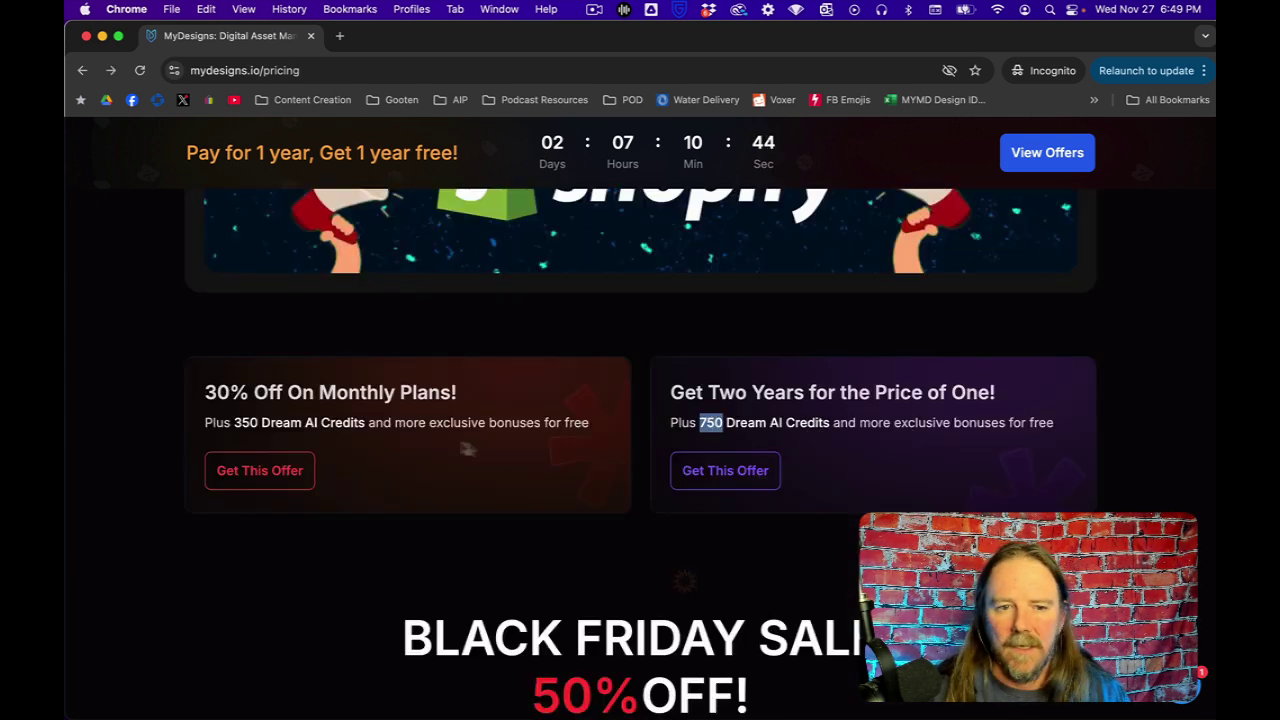
pyautogui.doubleClick(248, 422)
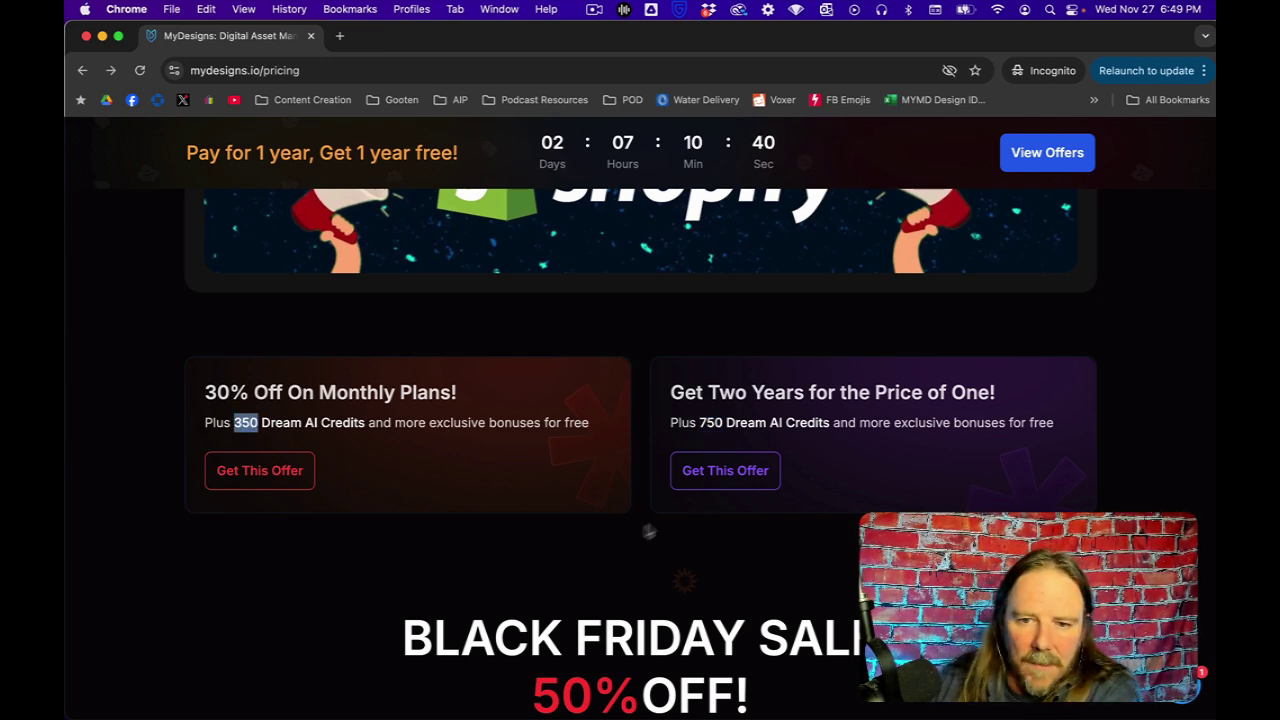
# - Highlight the Pro $275.88 and Pro Plus $899.88 prices and scroll through the plan features
pyautogui.click(708, 478)
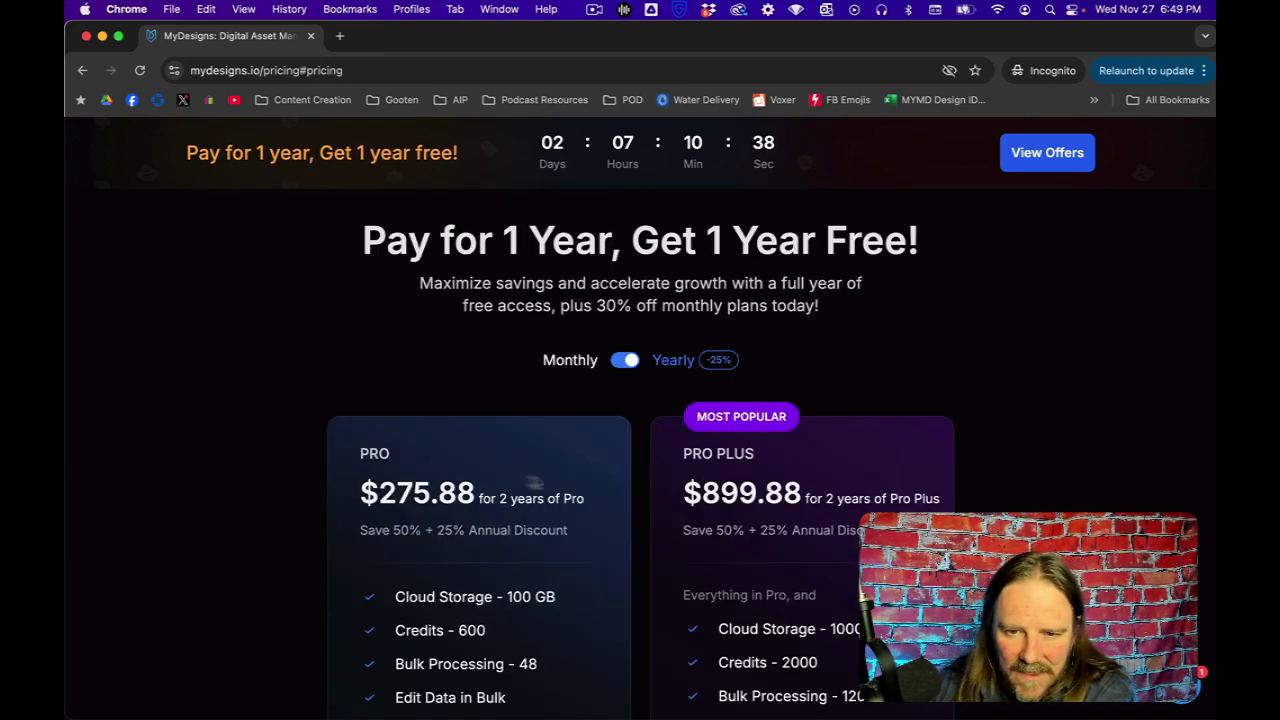
pyautogui.scroll(-3, 548, 518)
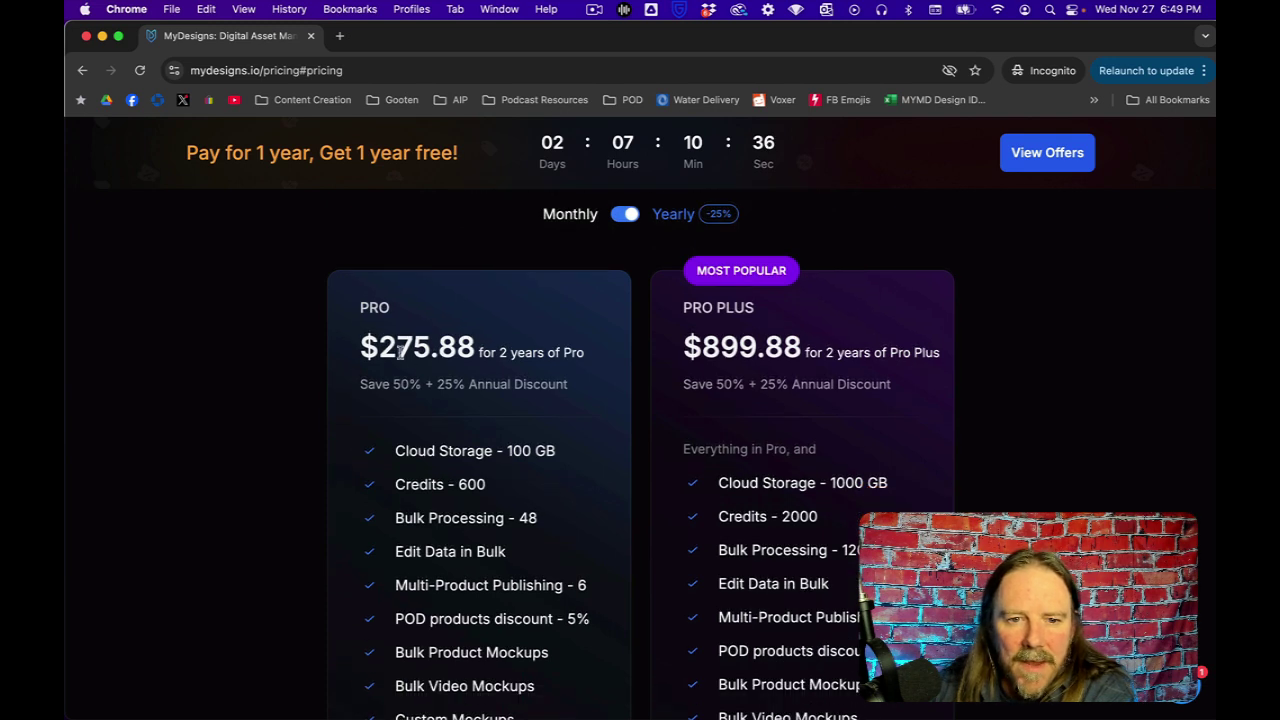
pyautogui.doubleClick(409, 349)
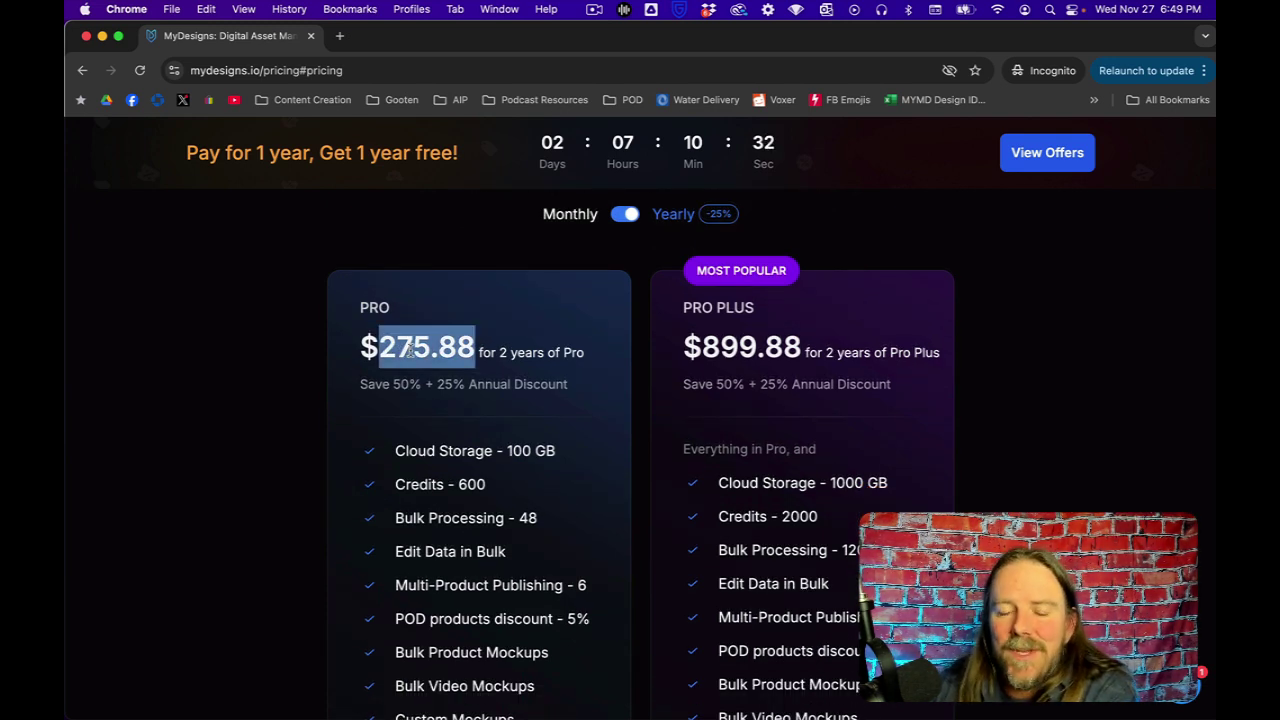
pyautogui.doubleClick(717, 350)
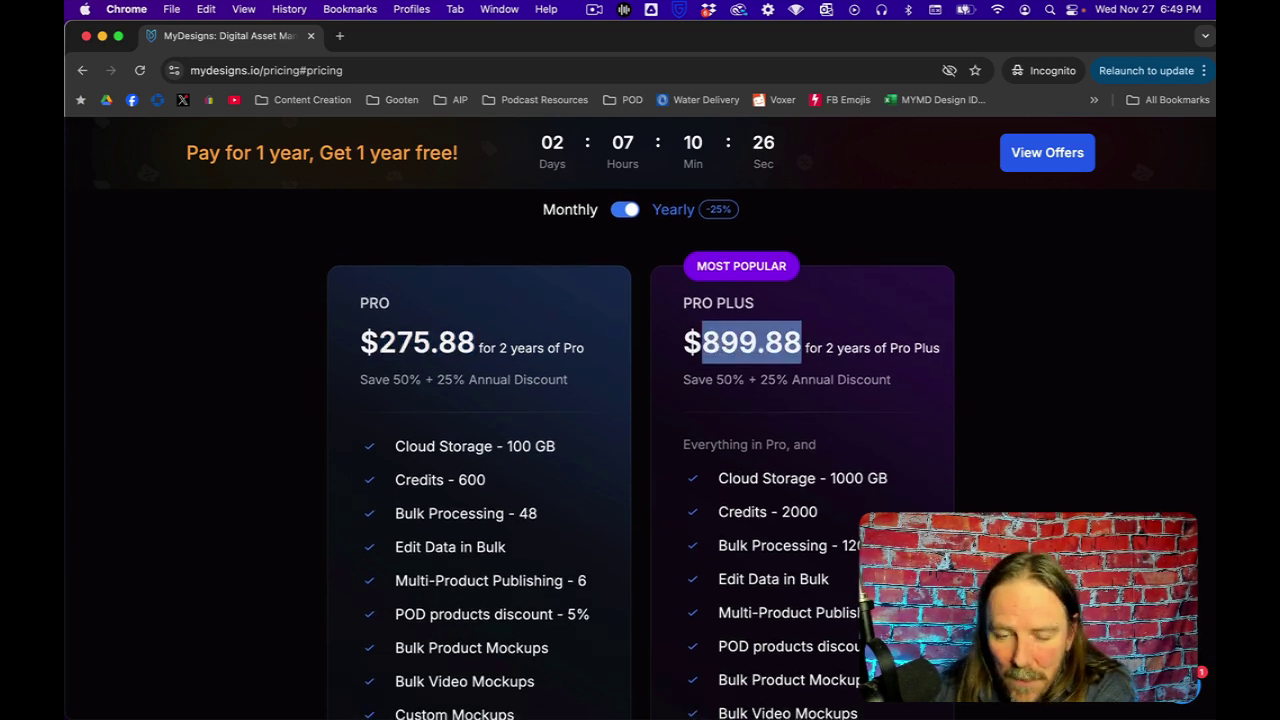
pyautogui.scroll(-2, 641, 427)
pyautogui.moveTo(745, 563)
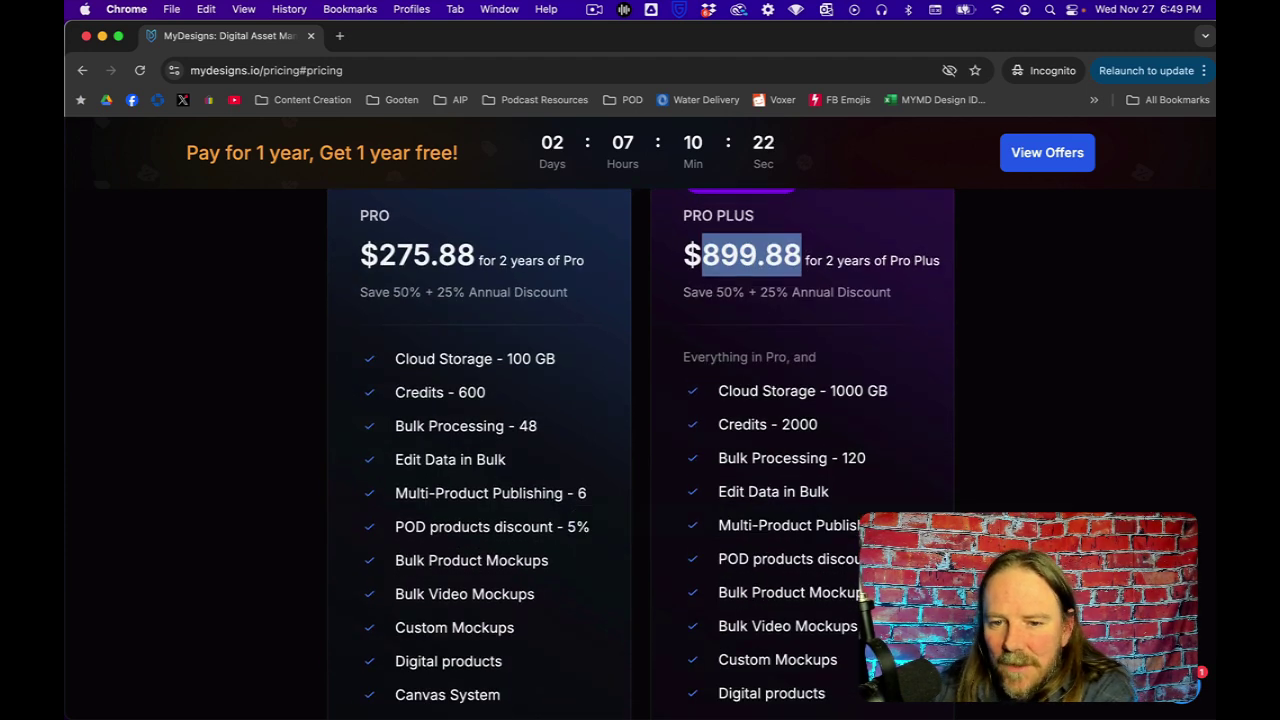
pyautogui.scroll(-2, 745, 563)
pyautogui.scroll(-2, 745, 563)
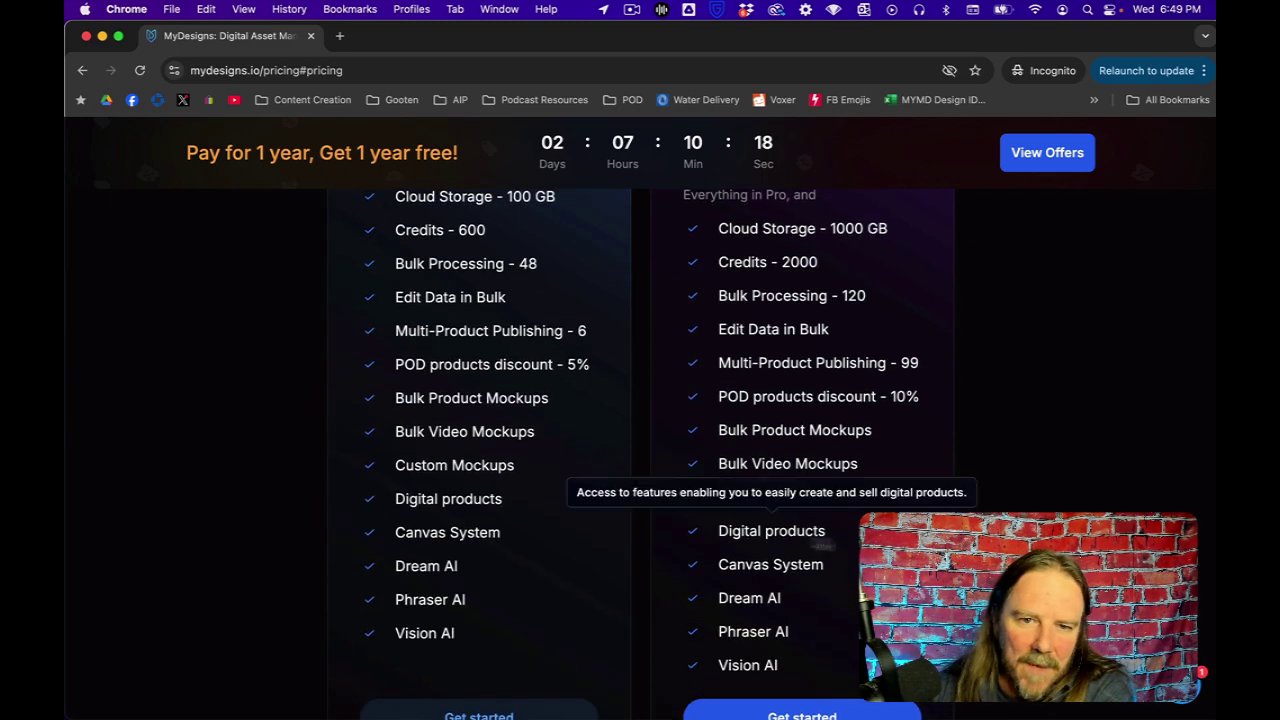
pyautogui.scroll(3, 783, 385)
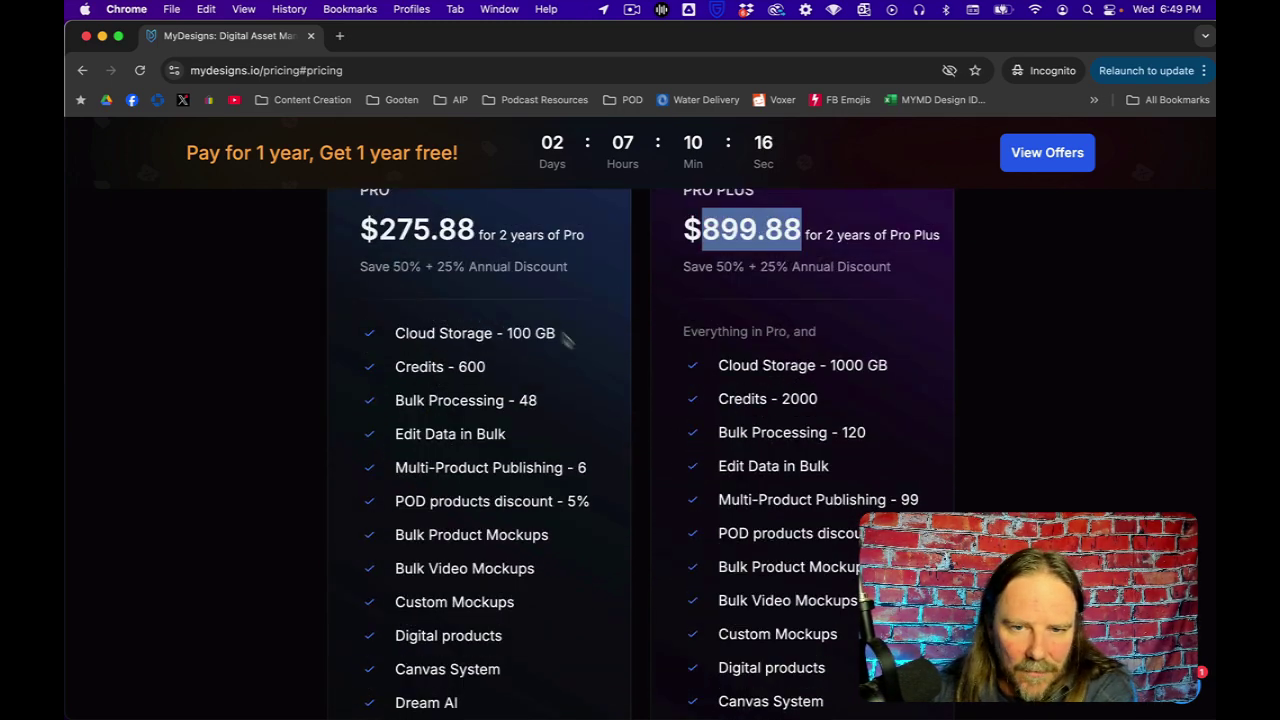
pyautogui.scroll(5, 780, 415)
pyautogui.click(620, 379)
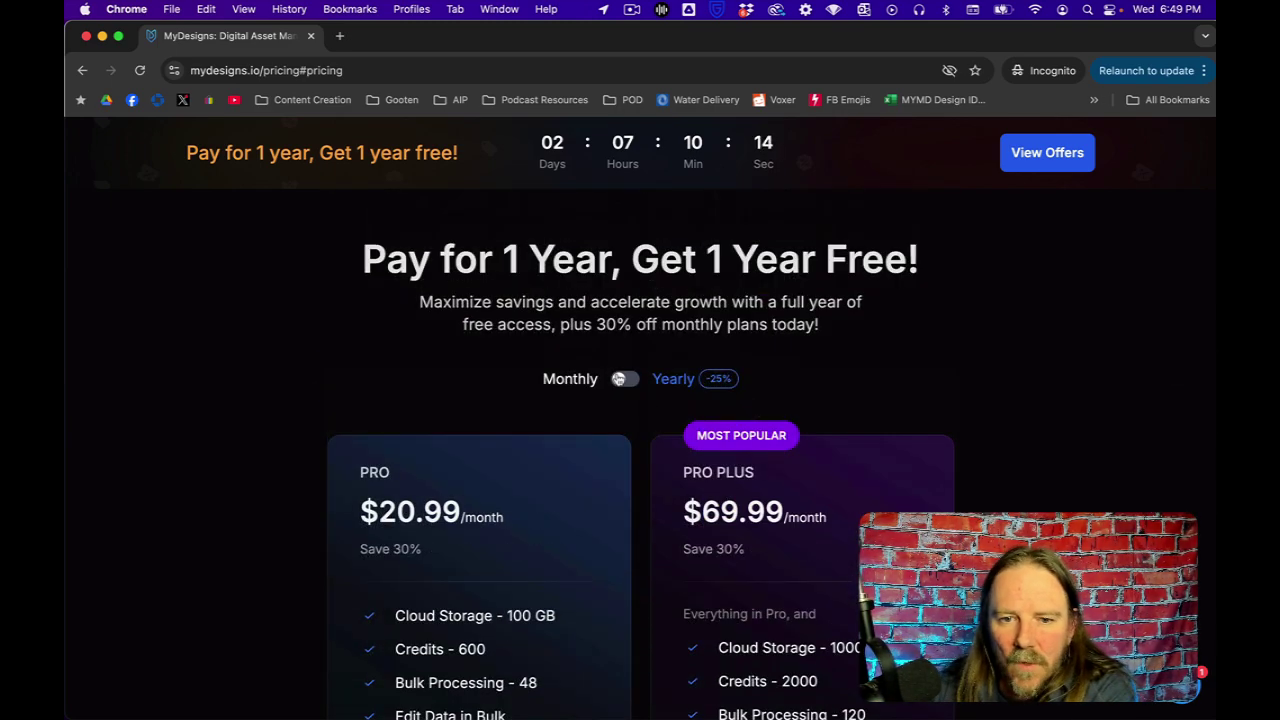
pyautogui.scroll(-1, 250, 612)
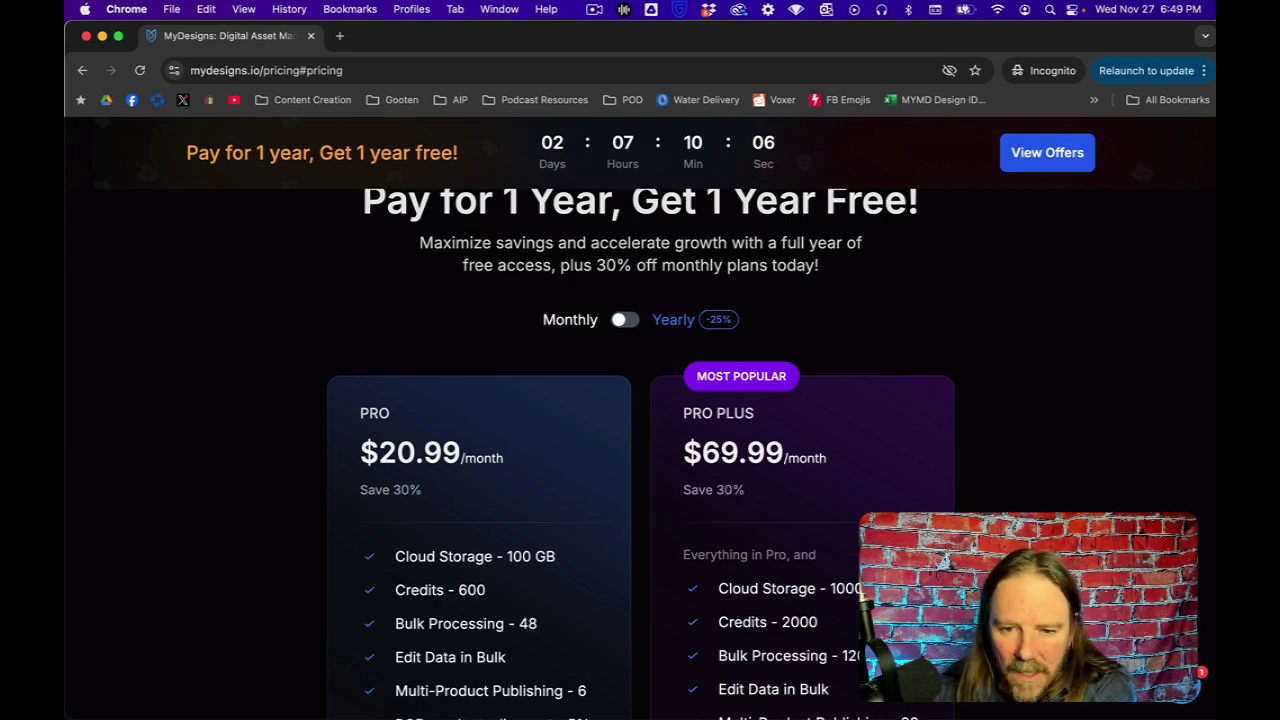
pyautogui.scroll(-2, 640, 450)
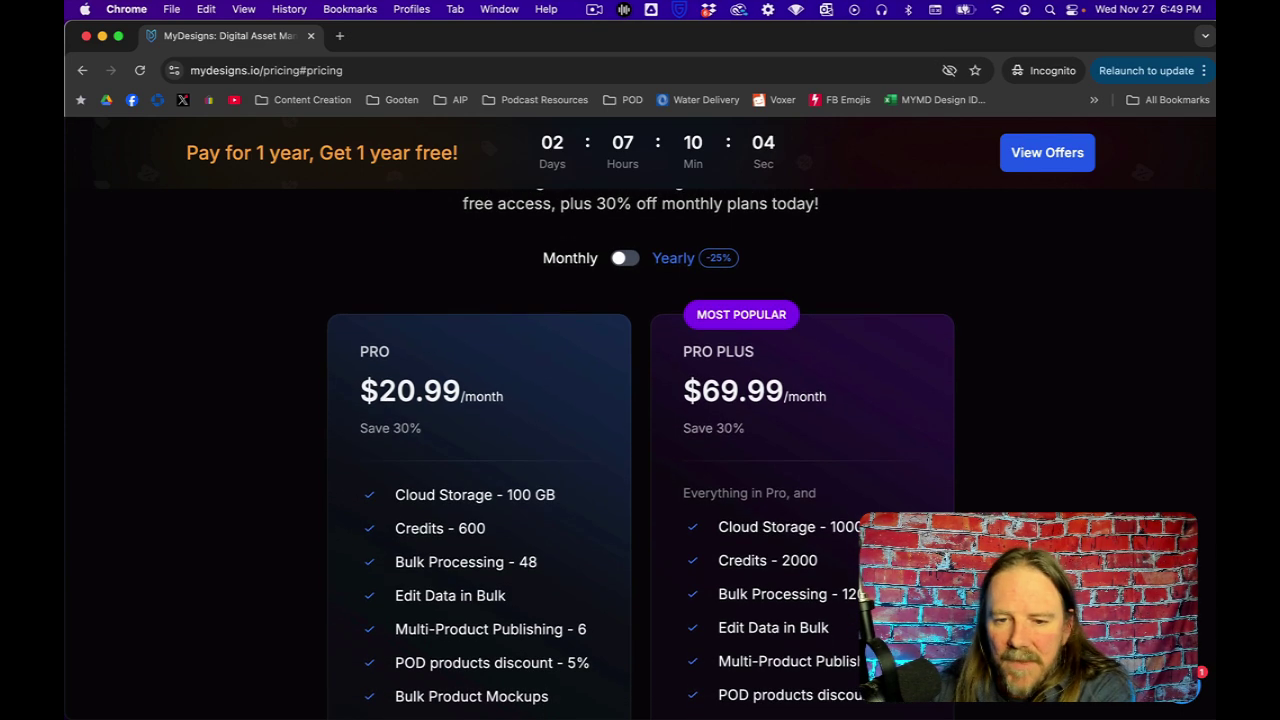
pyautogui.scroll(-3, 640, 450)
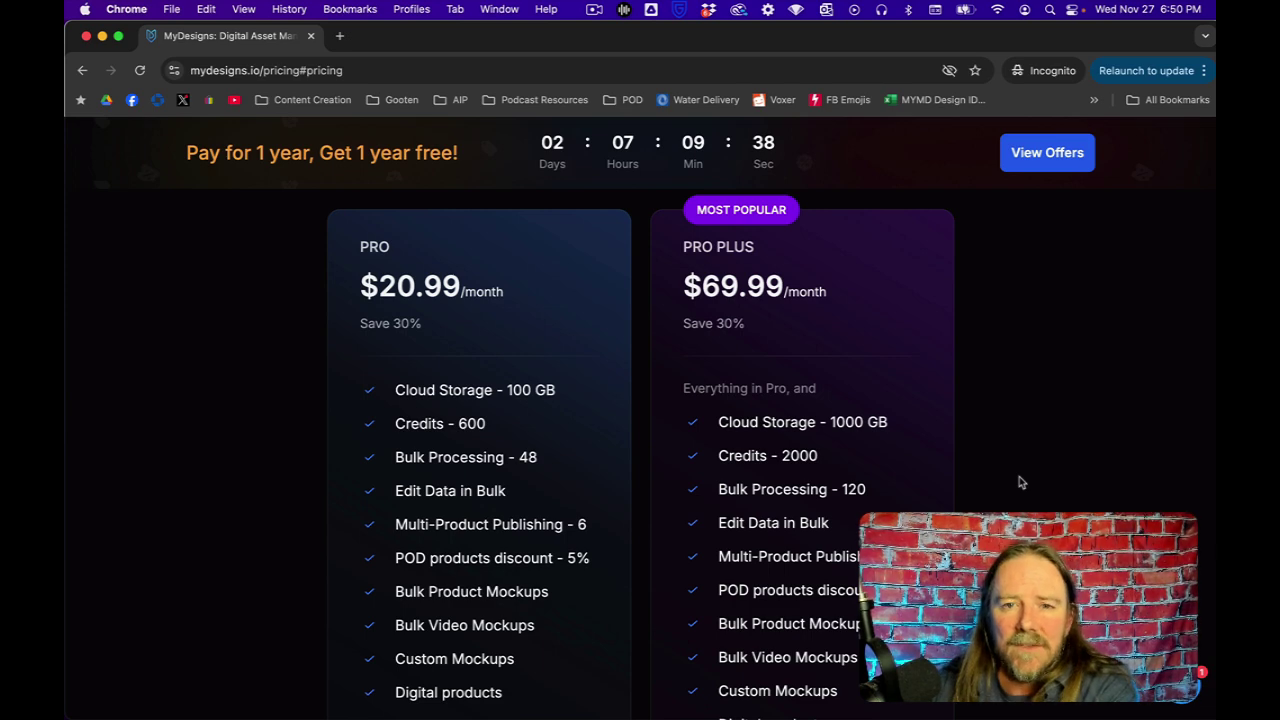
pyautogui.doubleClick(403, 323)
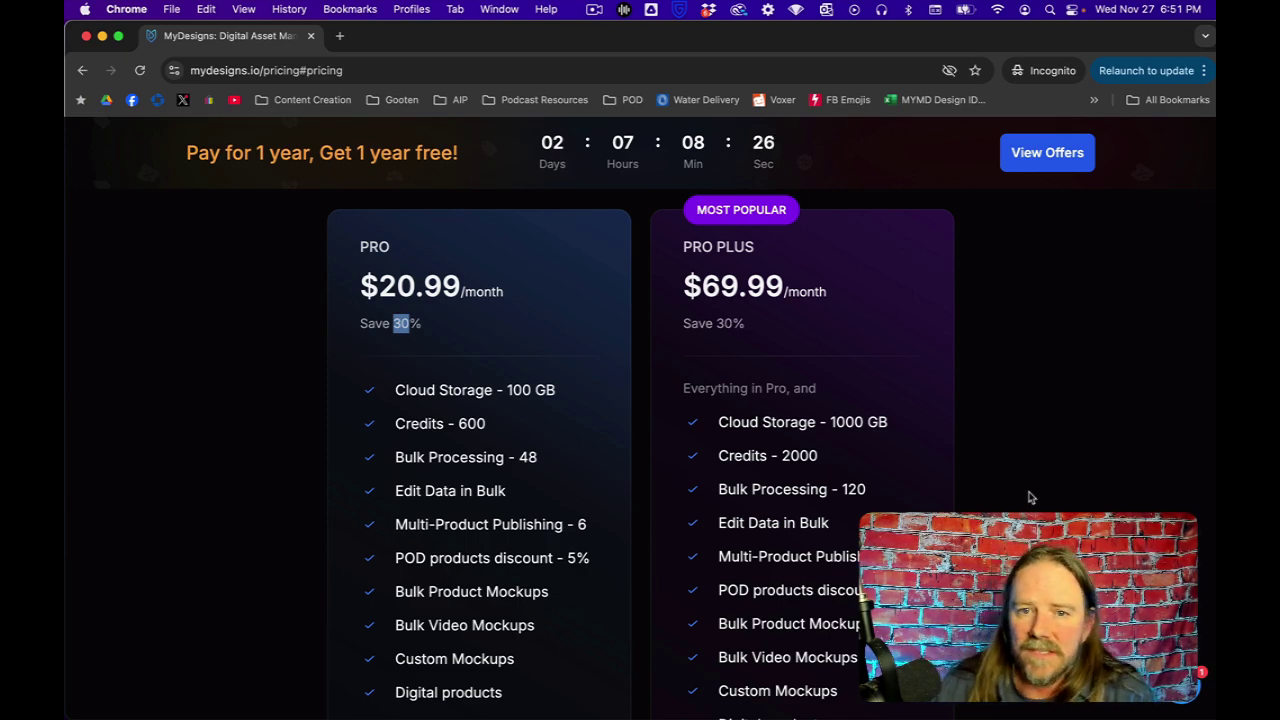
pyautogui.scroll(5, 1030, 497)
# - Scroll down to 'Why Creators Love MyDesigns', citing over 100K+ sellers
pyautogui.scroll(10, 703, 351)
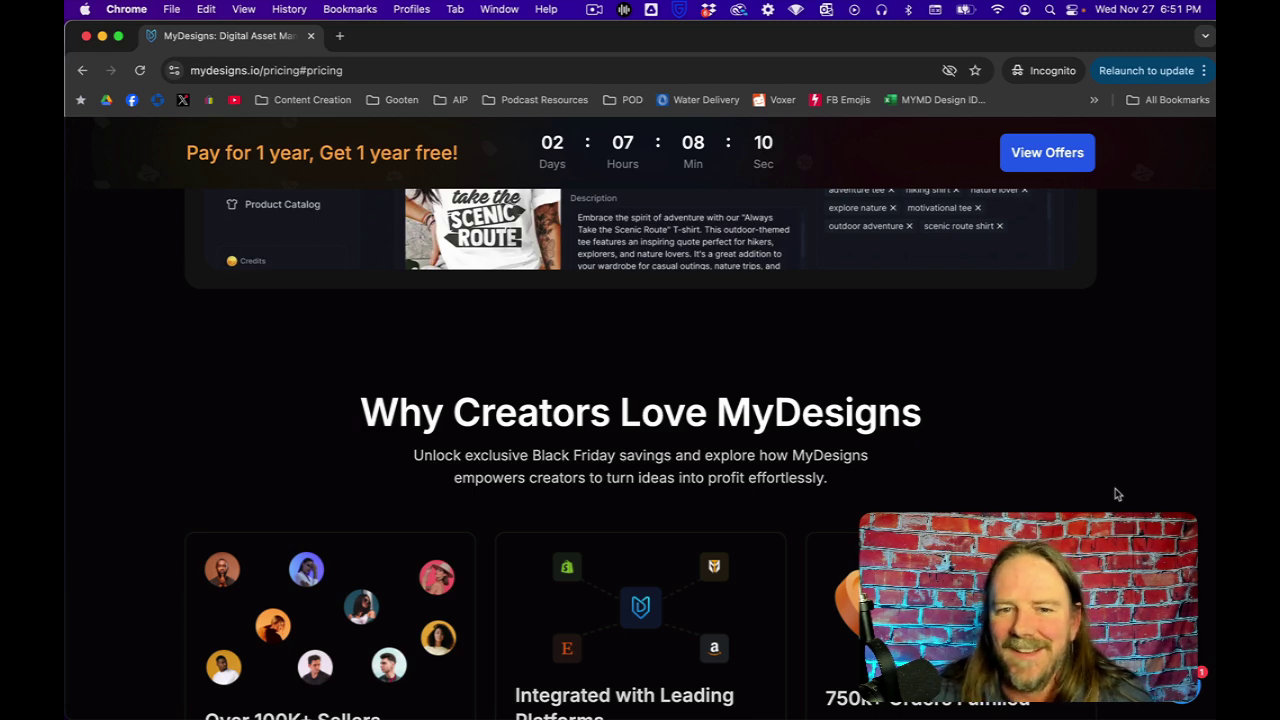
pyautogui.scroll(-1, 1115, 490)
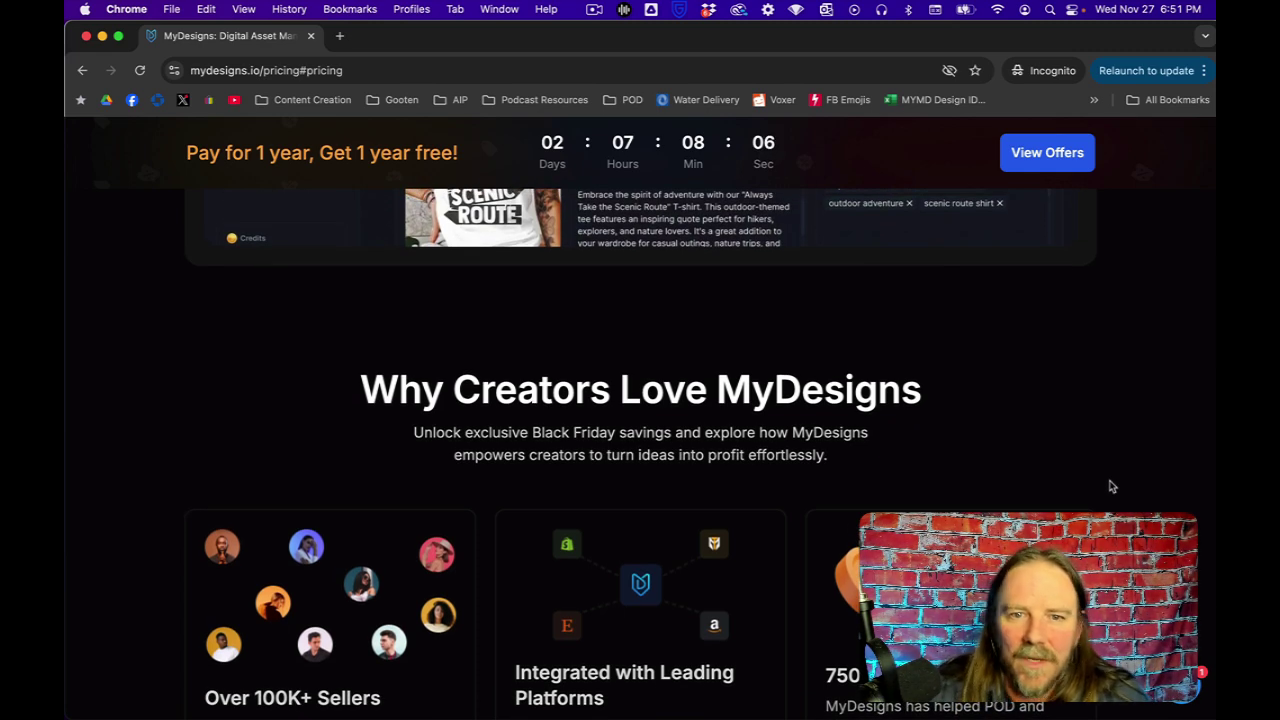